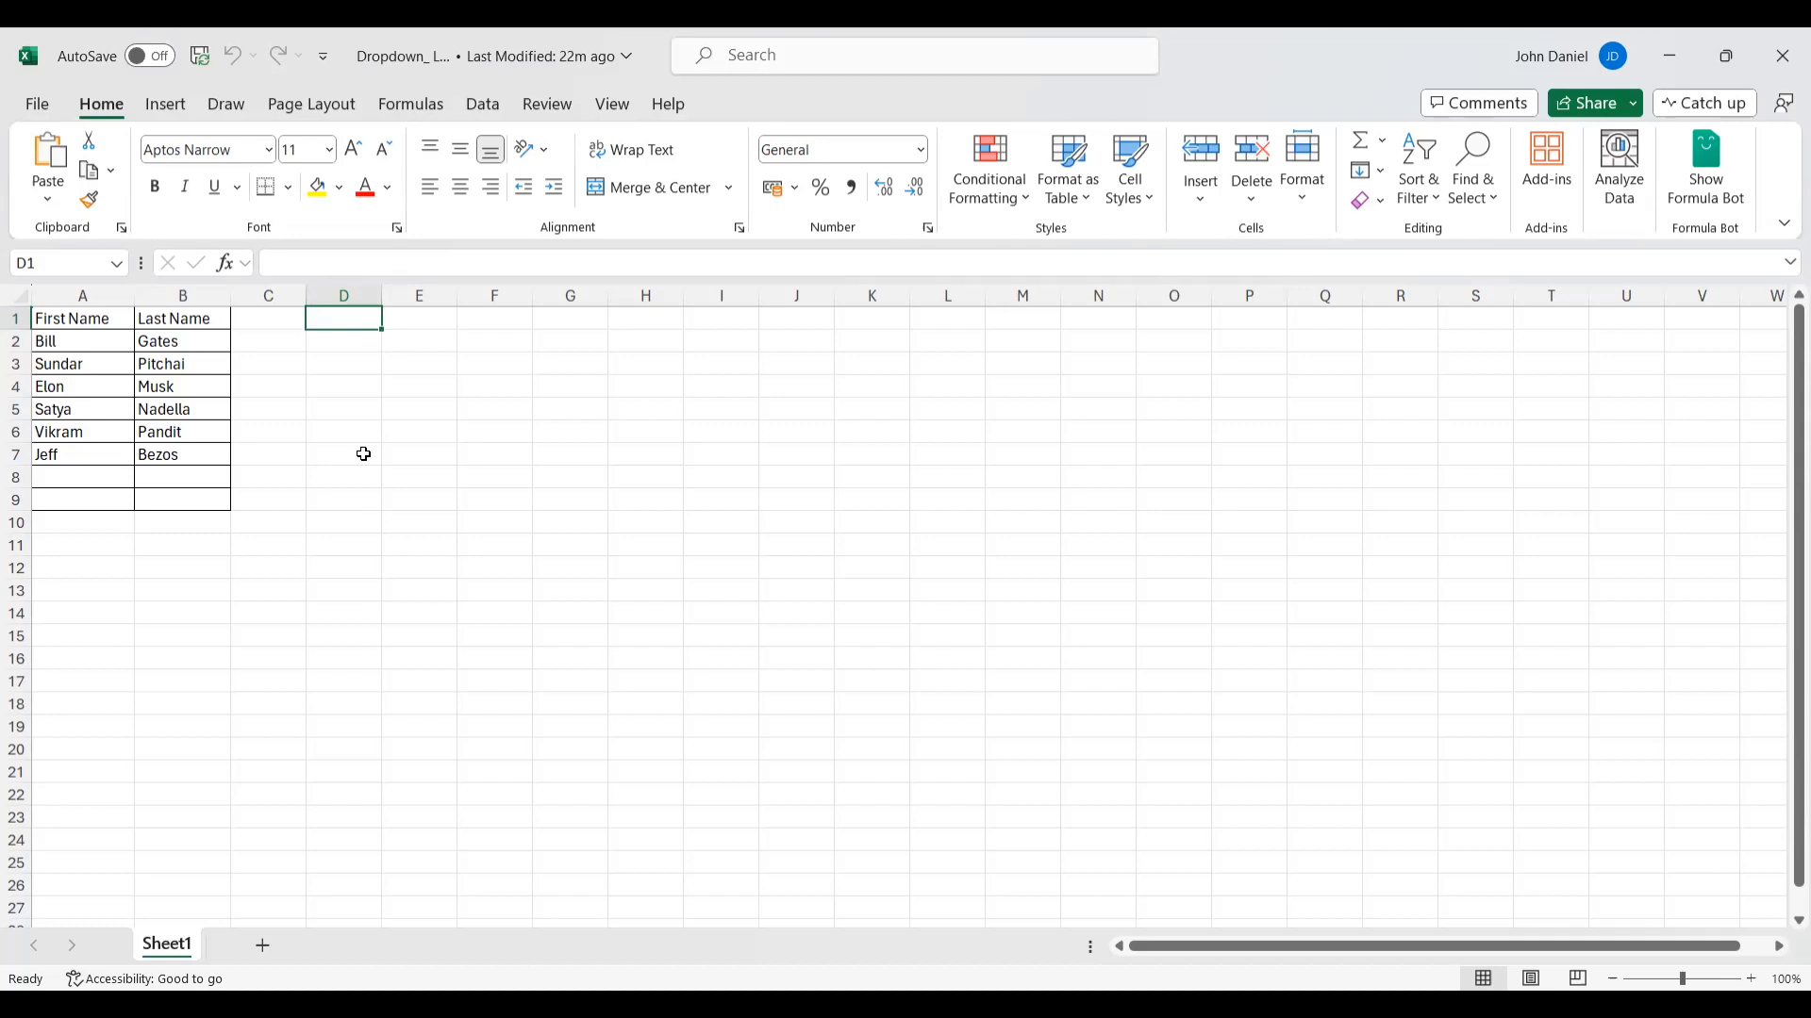
- Examine the First Name and Last Name columns in the Dropdown_List workbook
{"action": "left_click", "coordinate": [422, 415]}
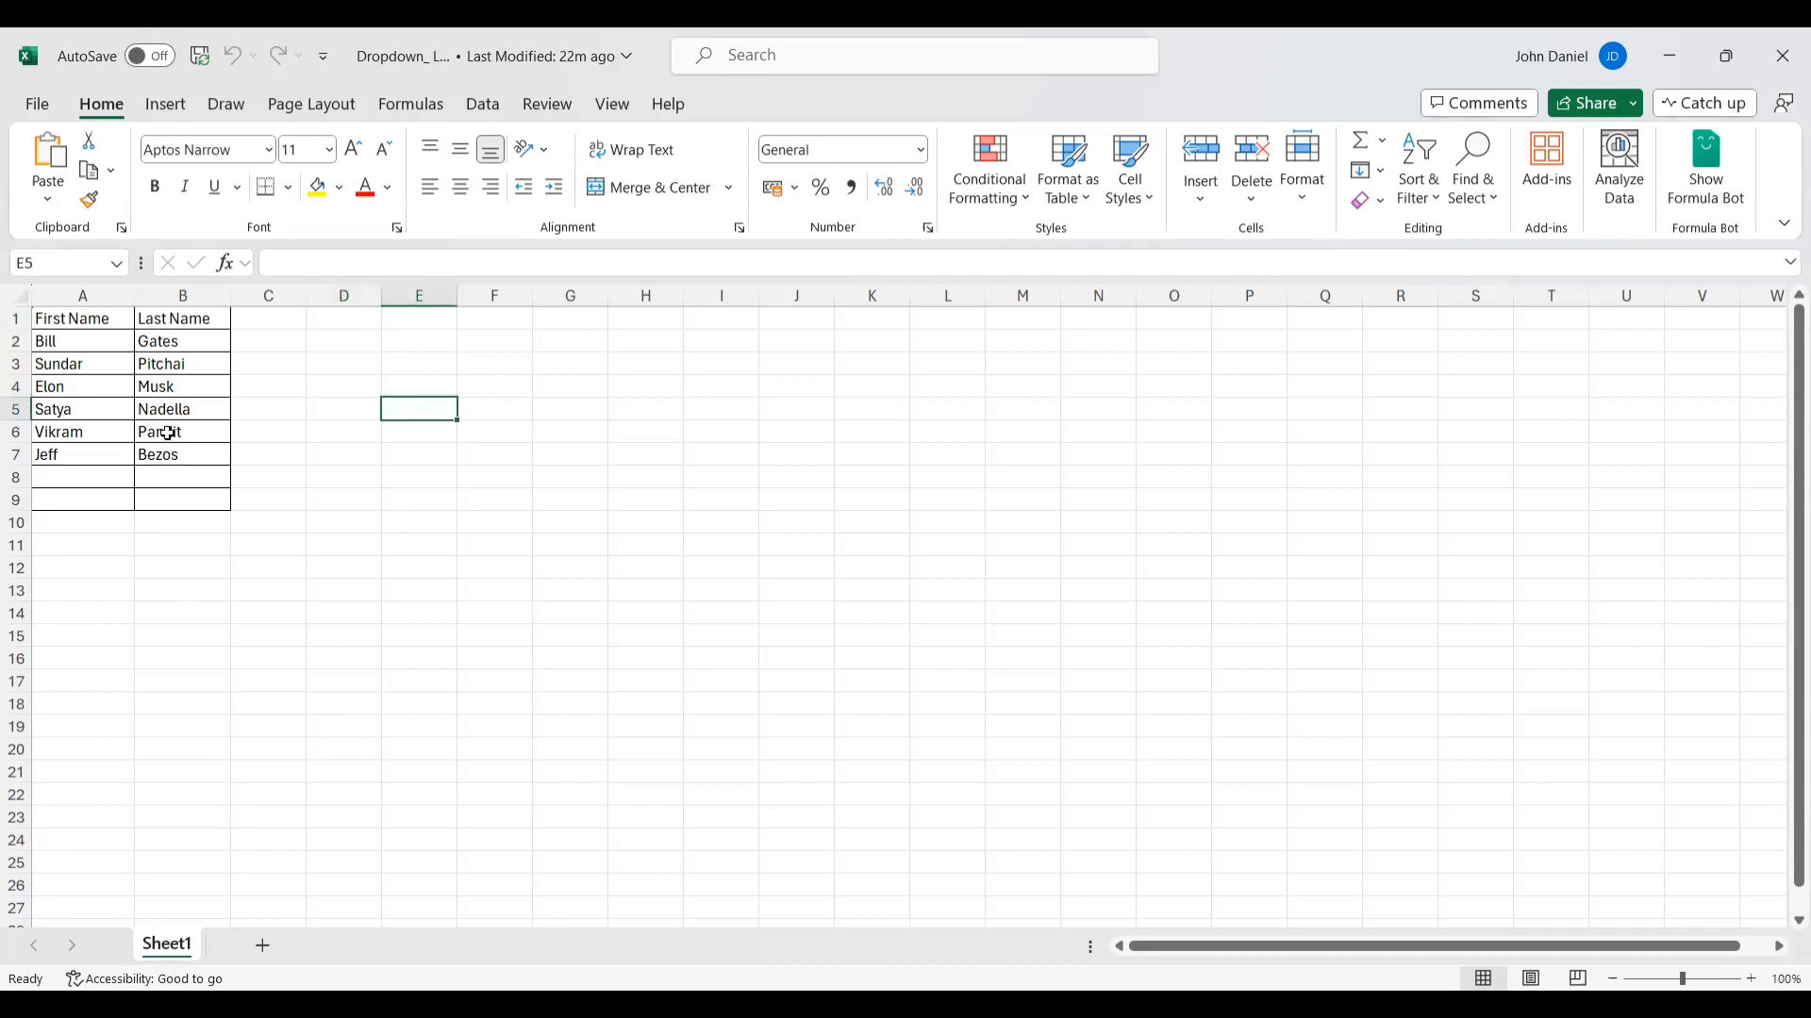
{"action": "left_click", "coordinate": [83, 319]}
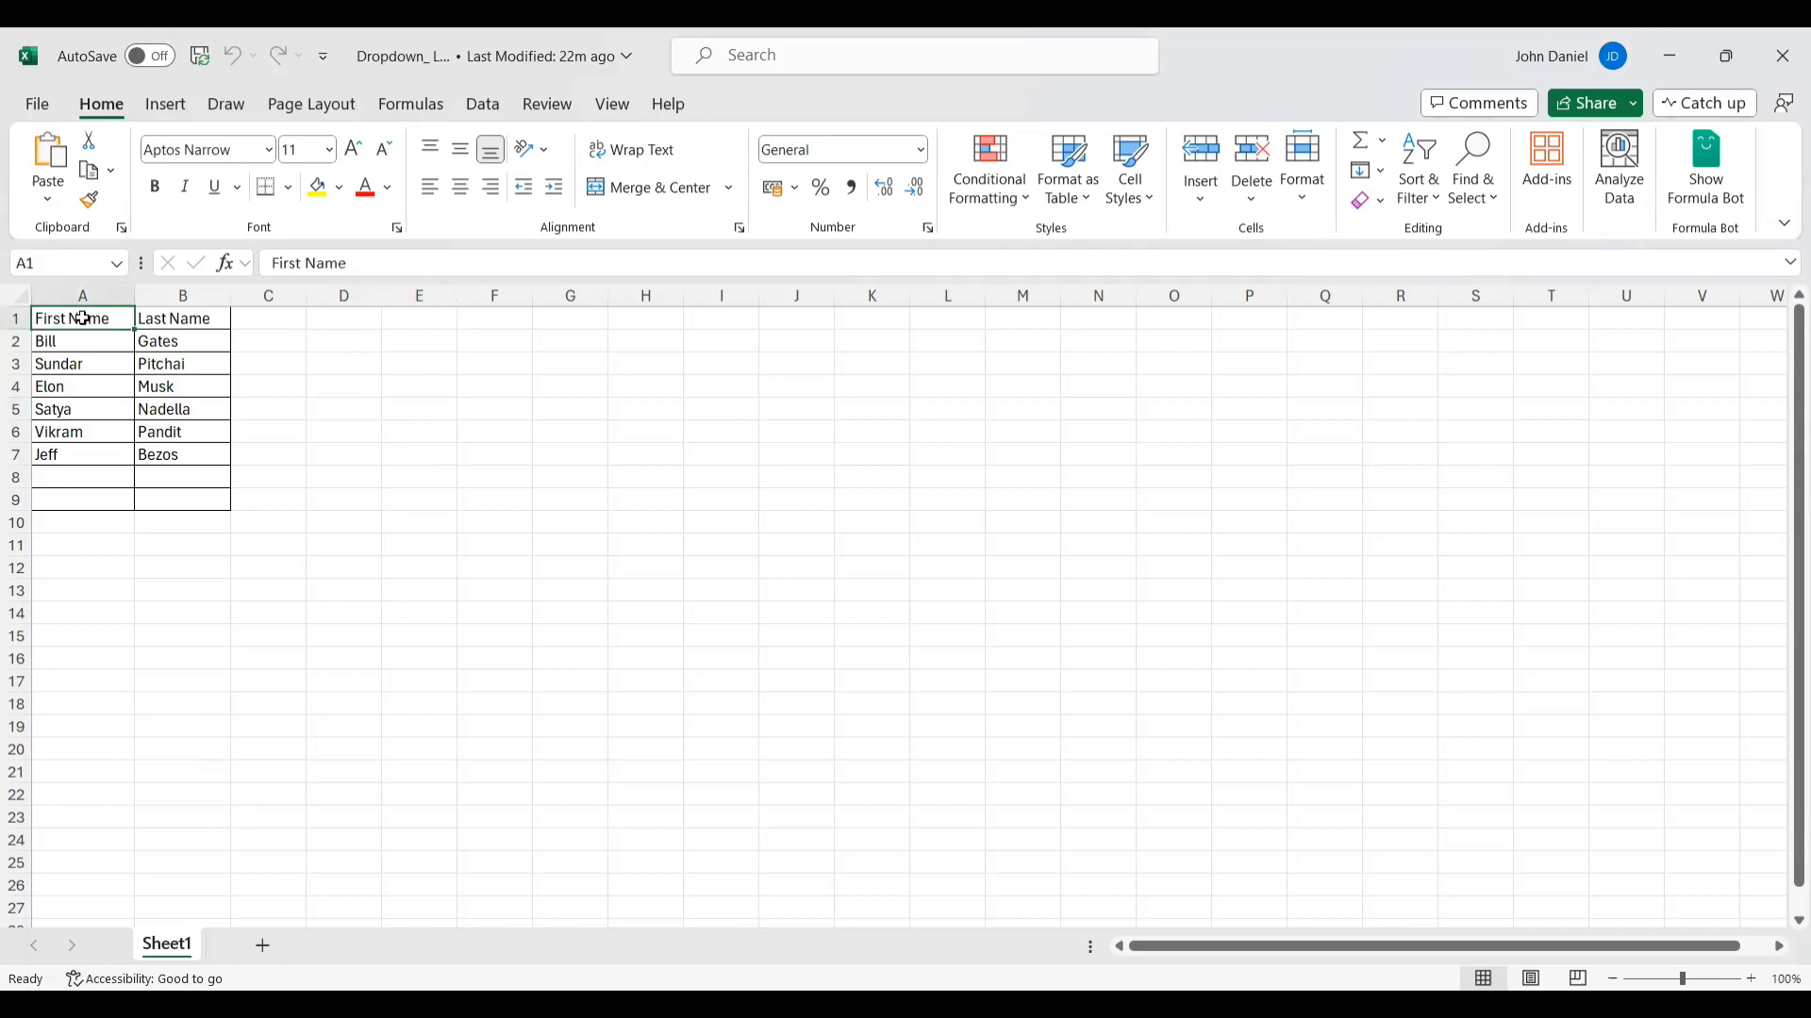
{"action": "left_click", "coordinate": [176, 319]}
{"action": "left_click", "coordinate": [88, 340]}
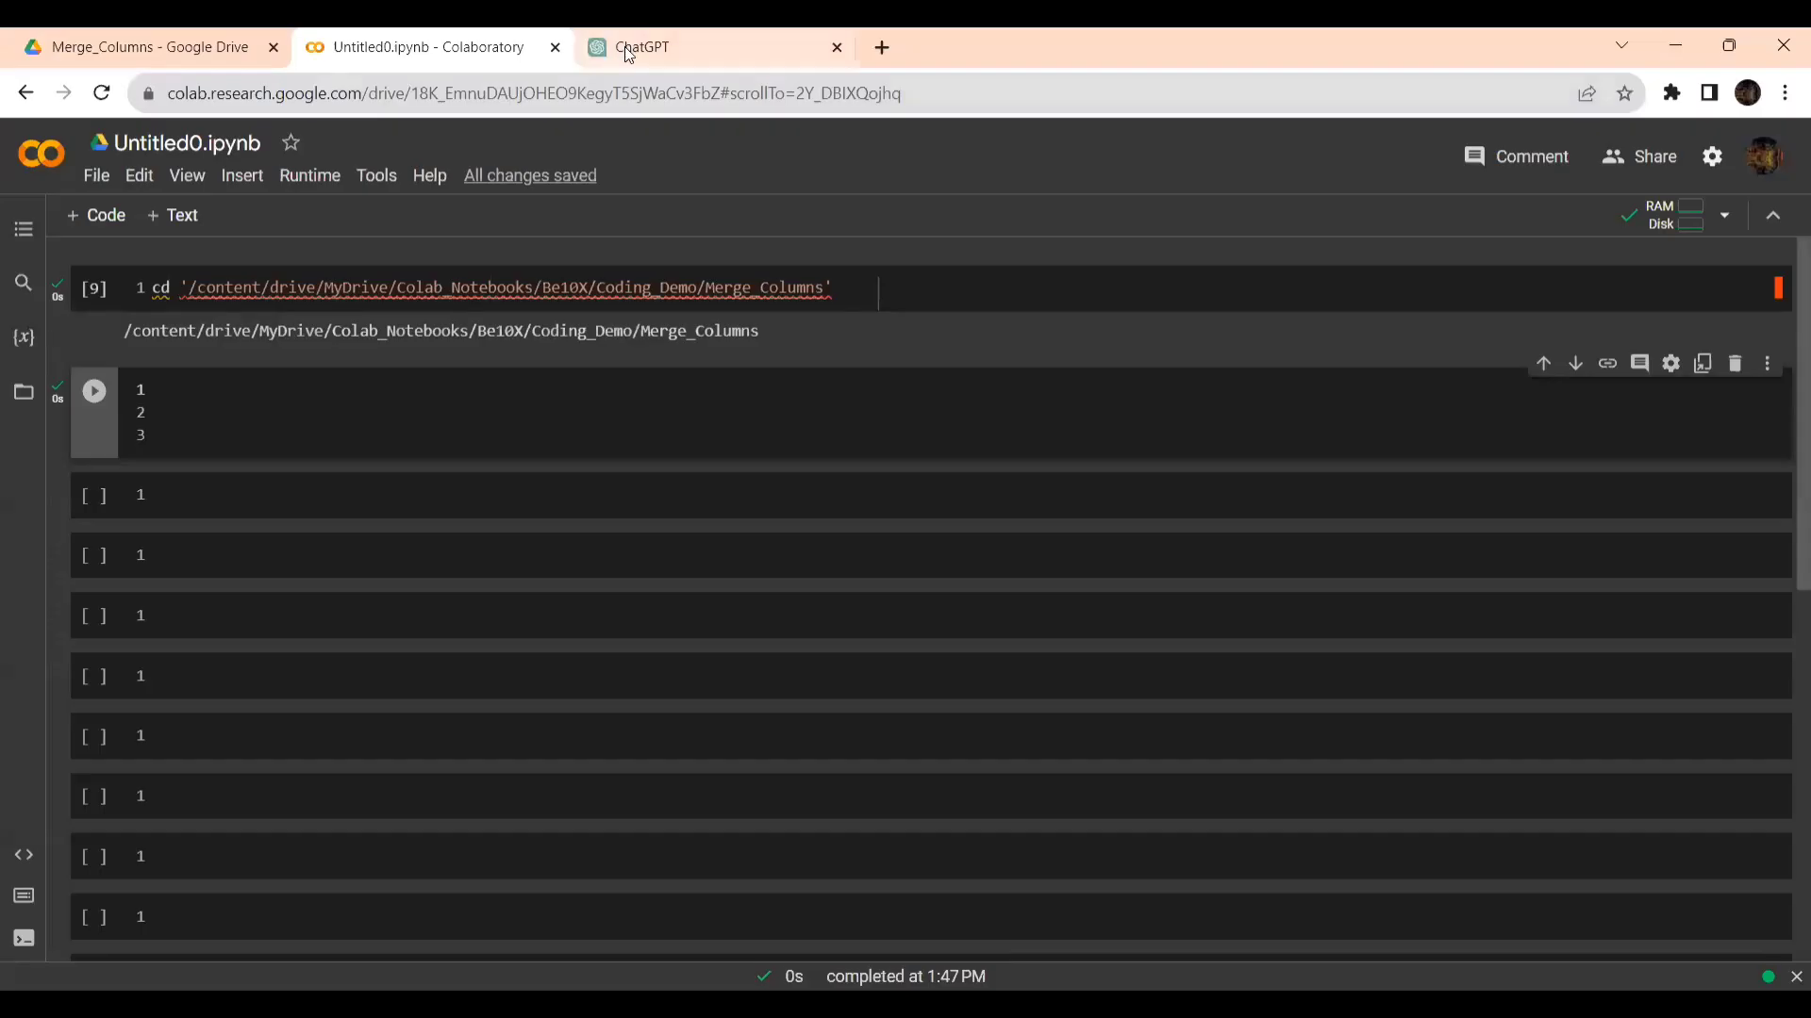
- Switch to the browser and review the open Colab notebook and the Merge_Columns folder in Google Drive
{"action": "left_click", "coordinate": [634, 47]}
{"action": "left_click", "coordinate": [376, 42]}
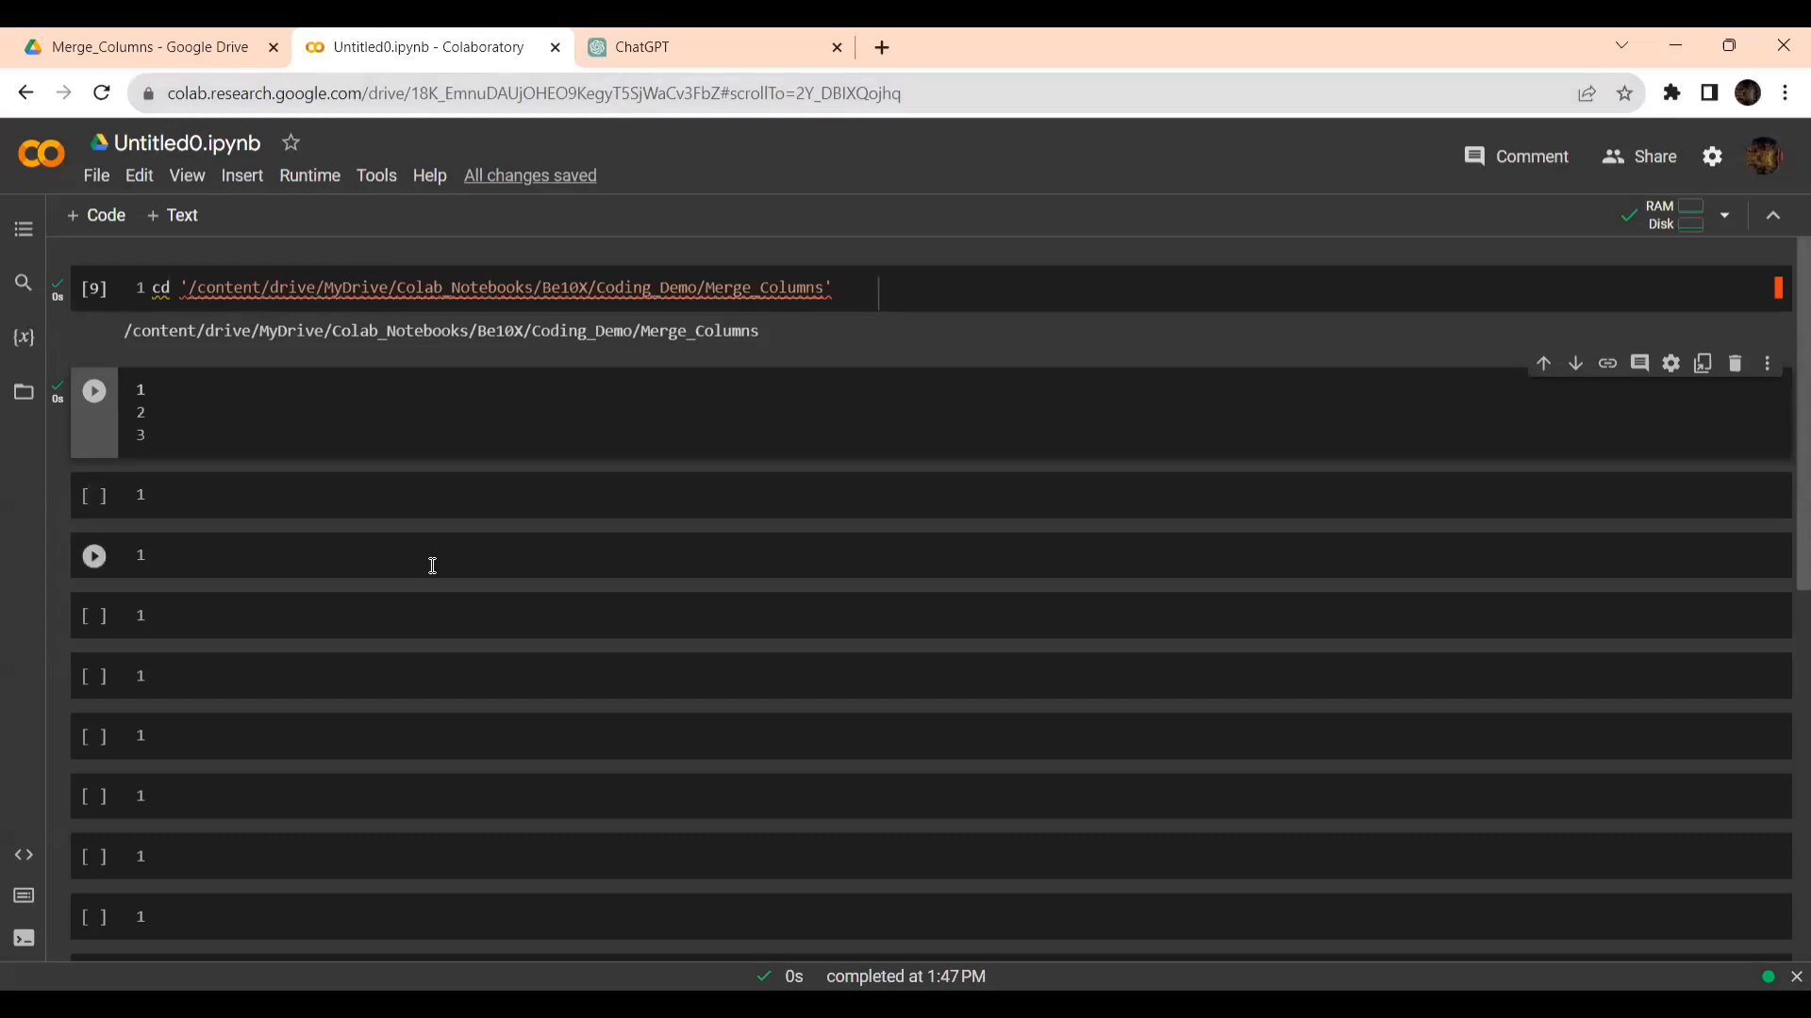
{"action": "left_click", "coordinate": [128, 43]}
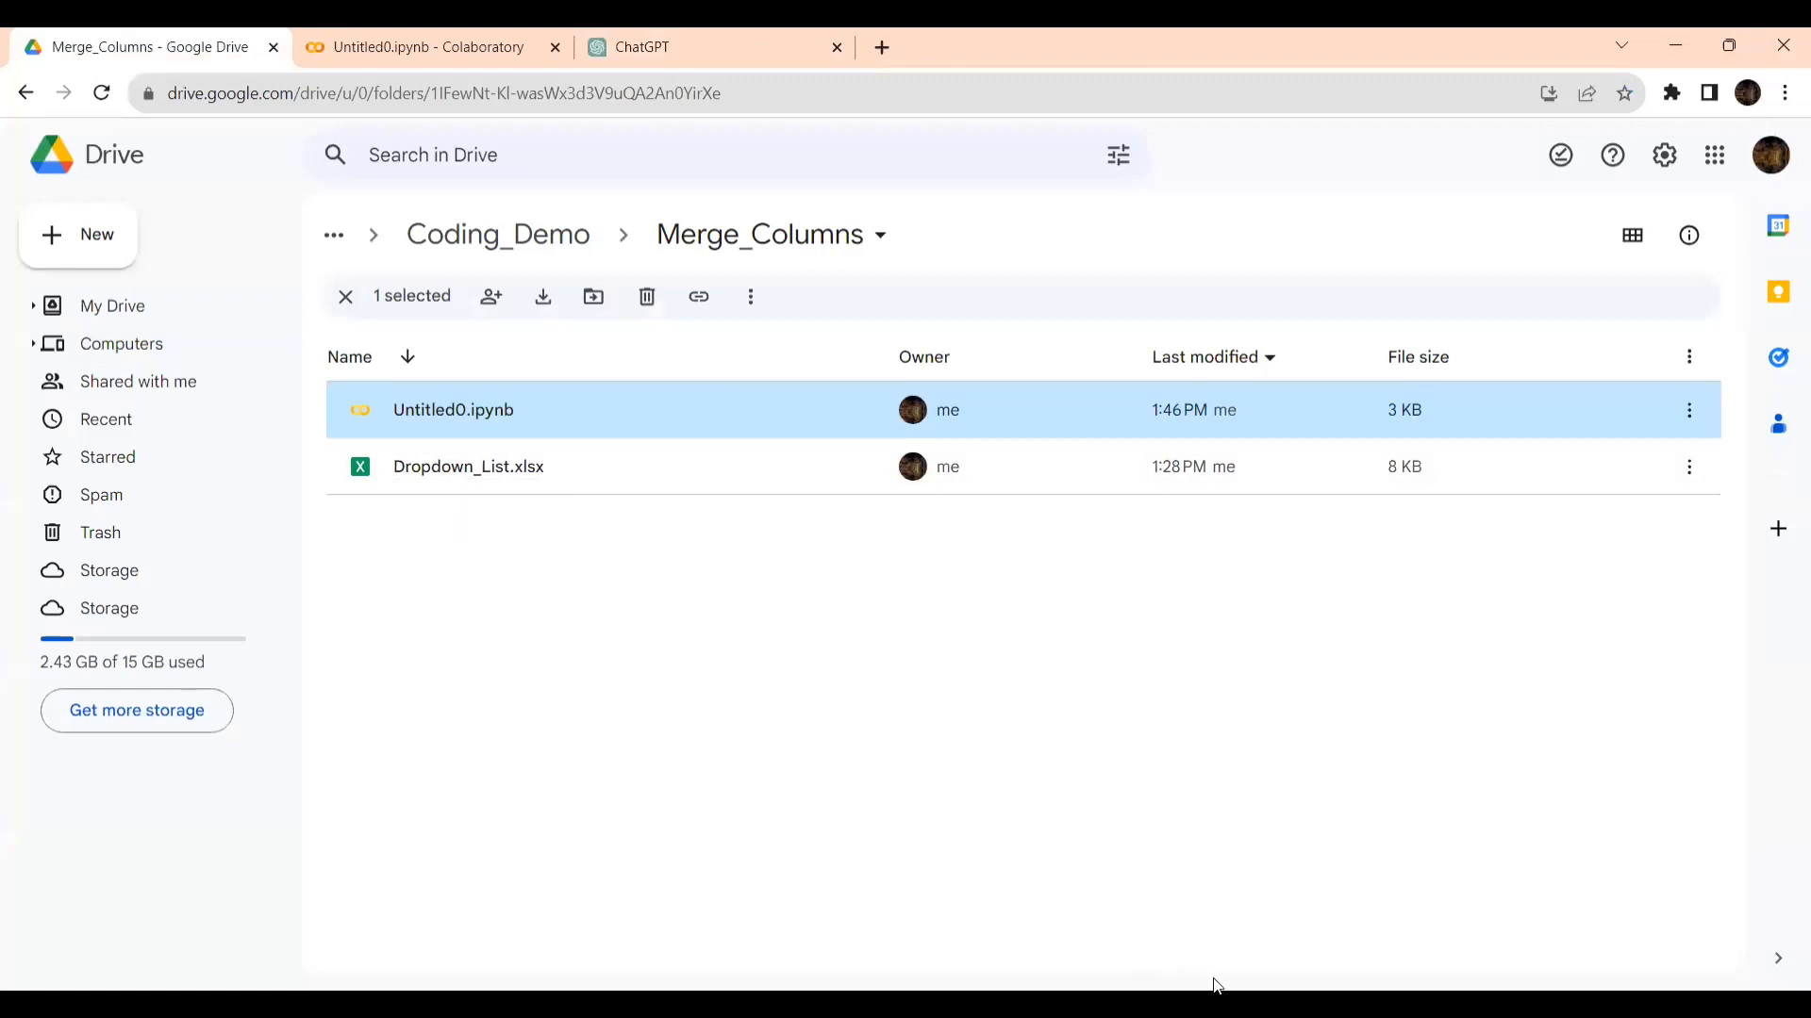
- Switch to ChatGPT, check which GPT-4 mode is selected, and look at the Excel column headings once more
{"action": "left_click", "coordinate": [637, 47]}
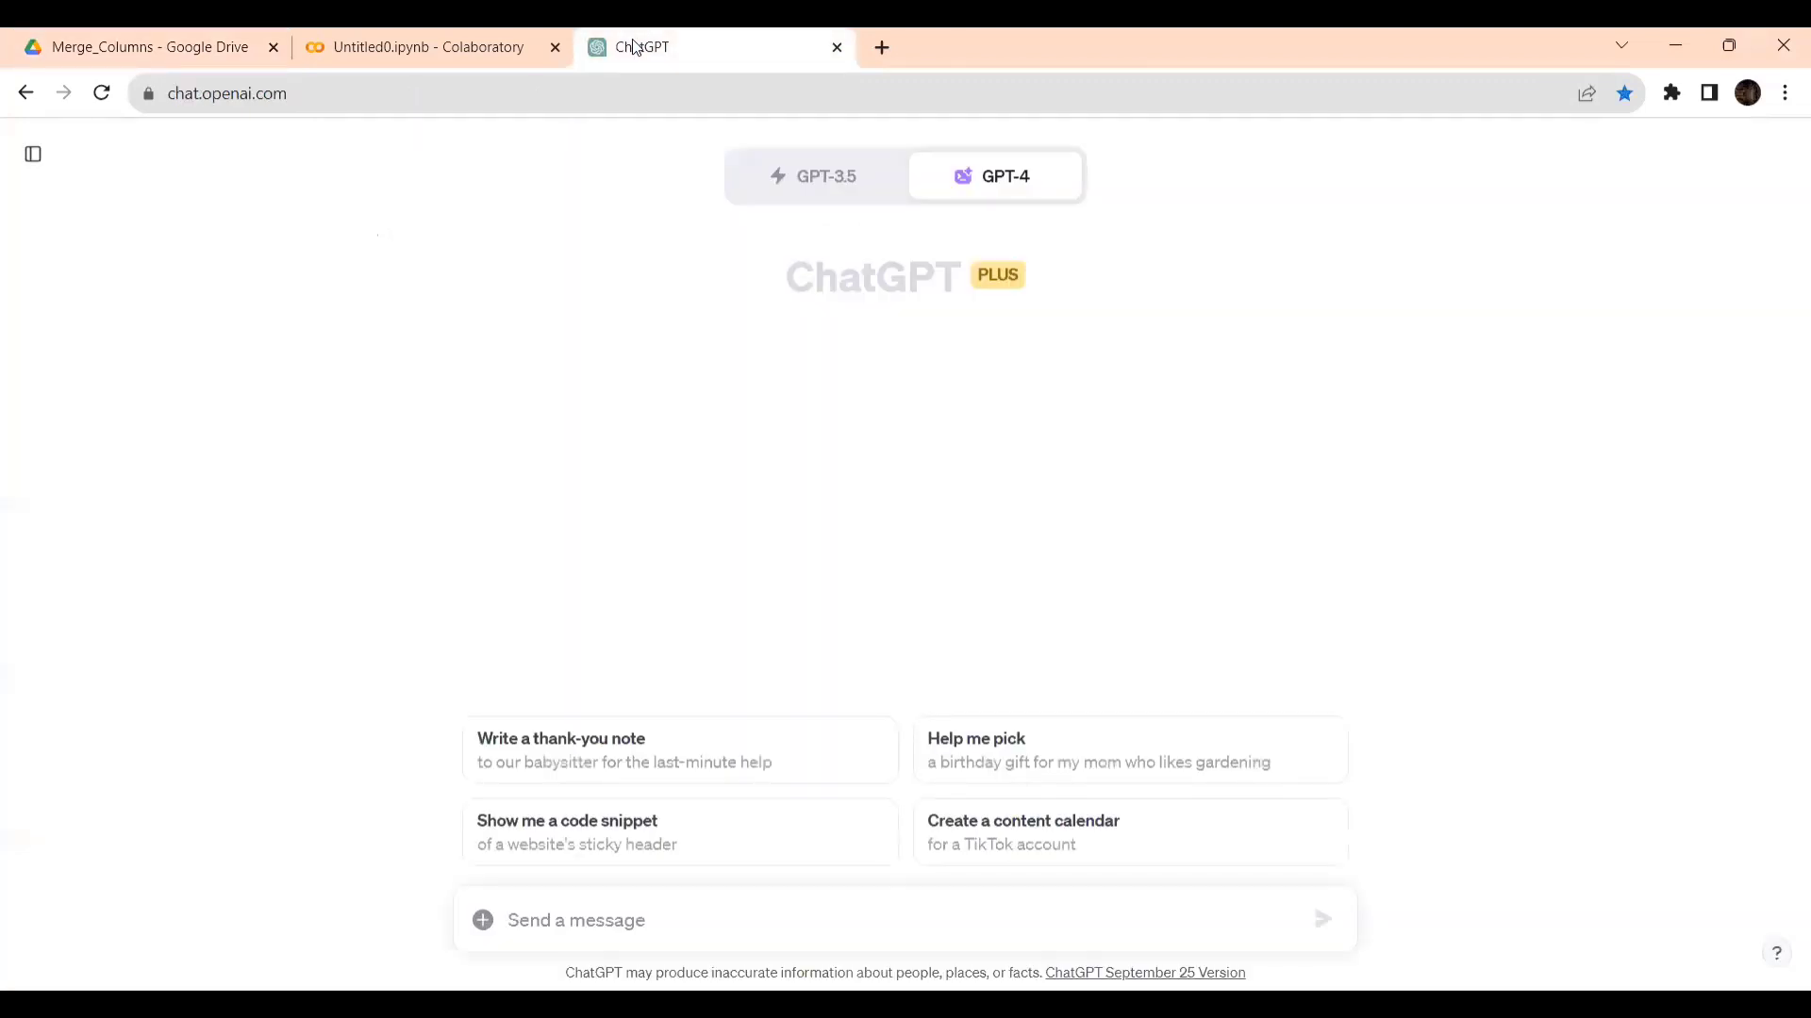
{"action": "mouse_move", "coordinate": [988, 193]}
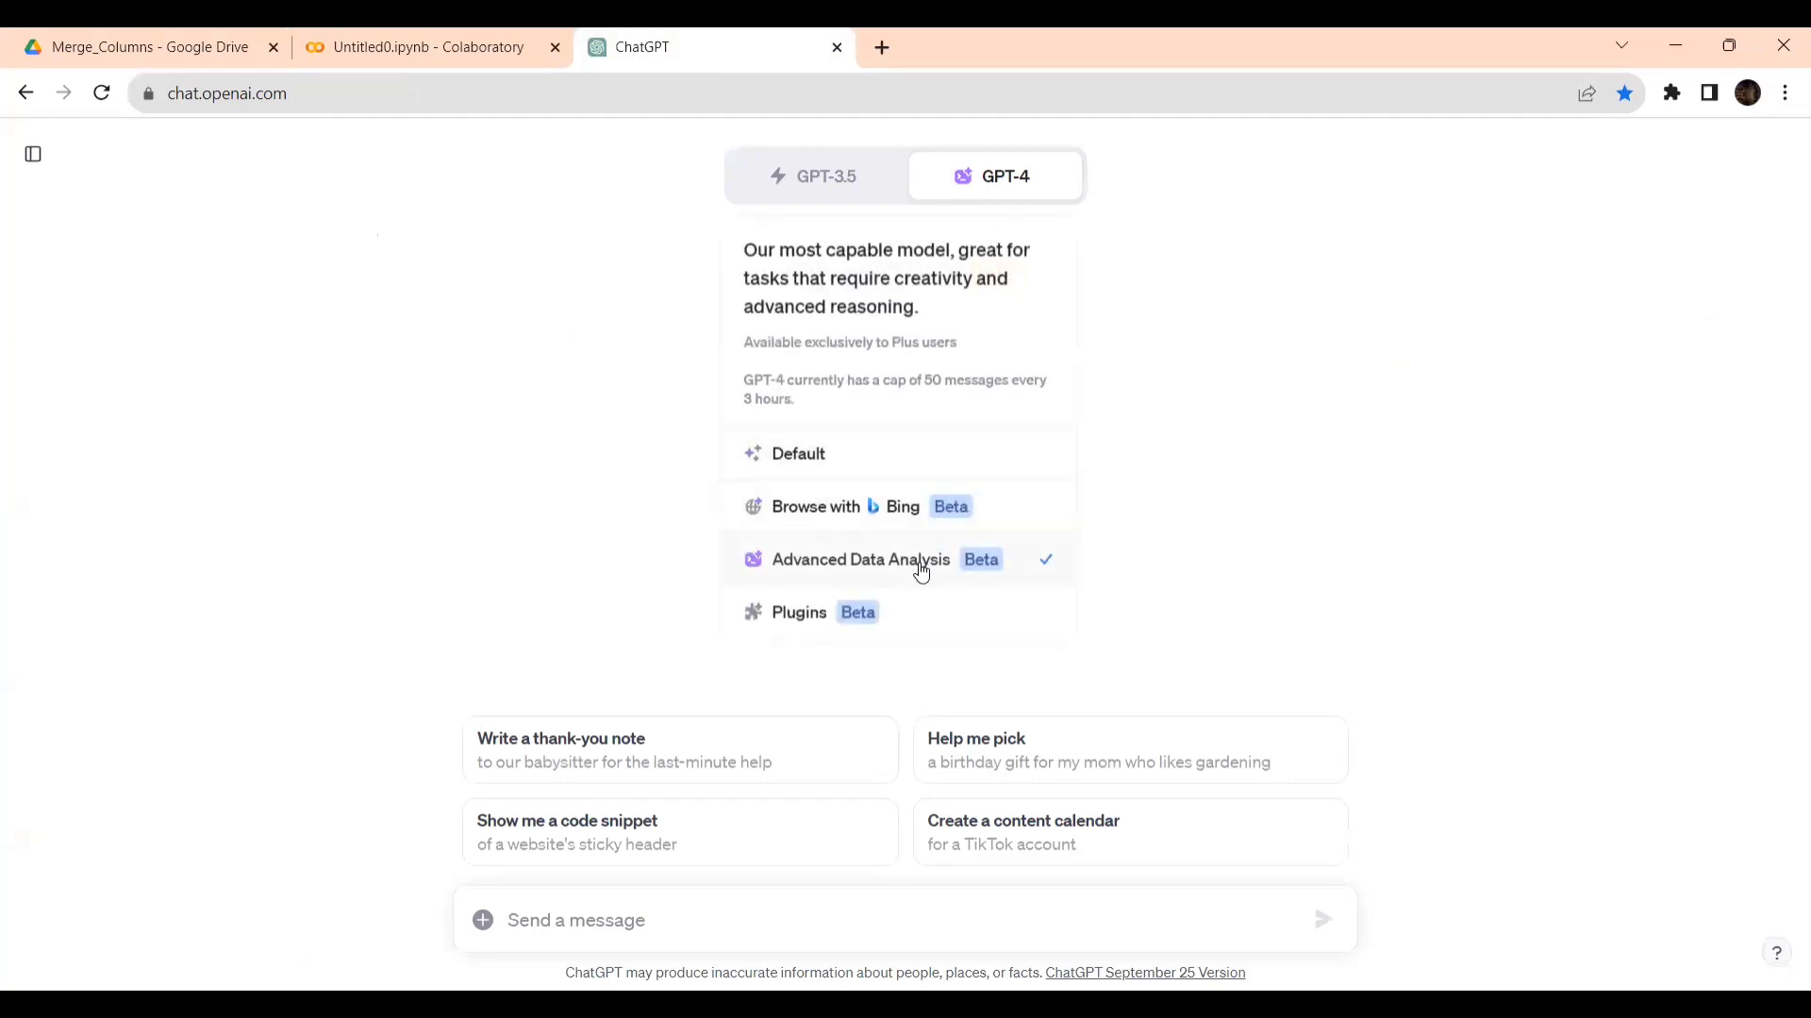
{"action": "left_click", "coordinate": [590, 929]}
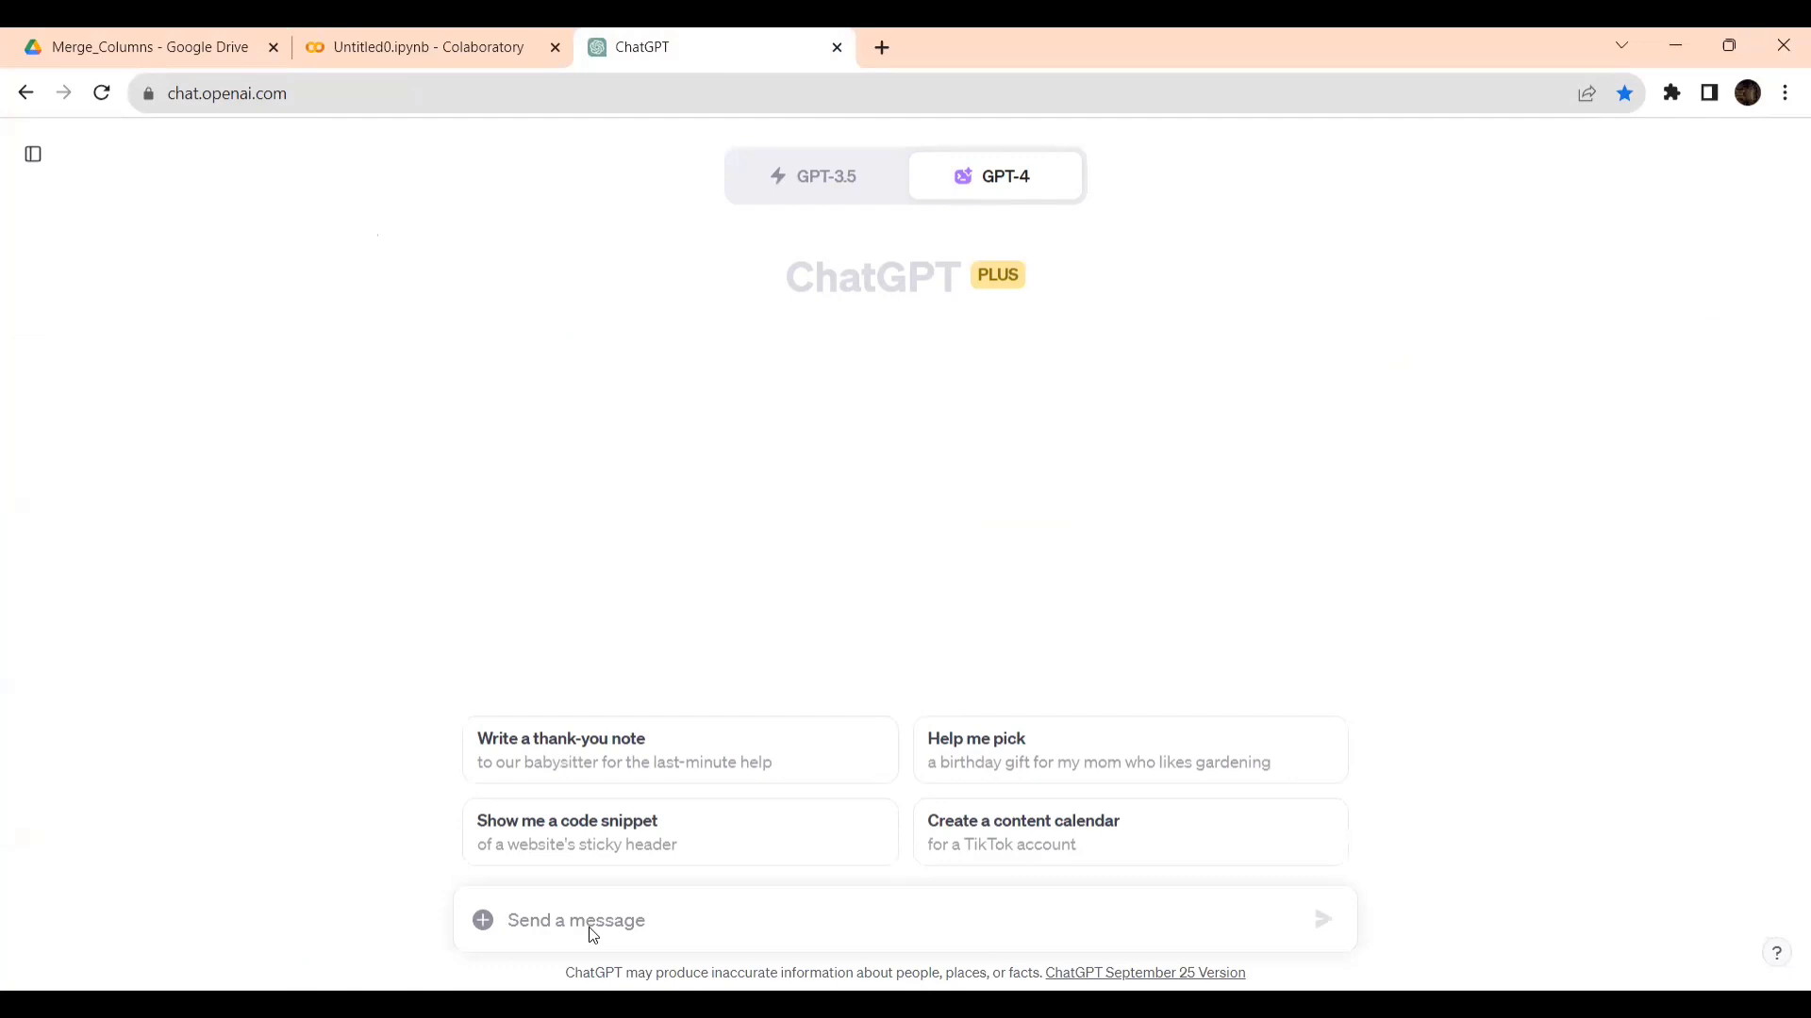
{"action": "key", "text": "alt+Tab"}
{"action": "key", "text": "alt+Tab"}
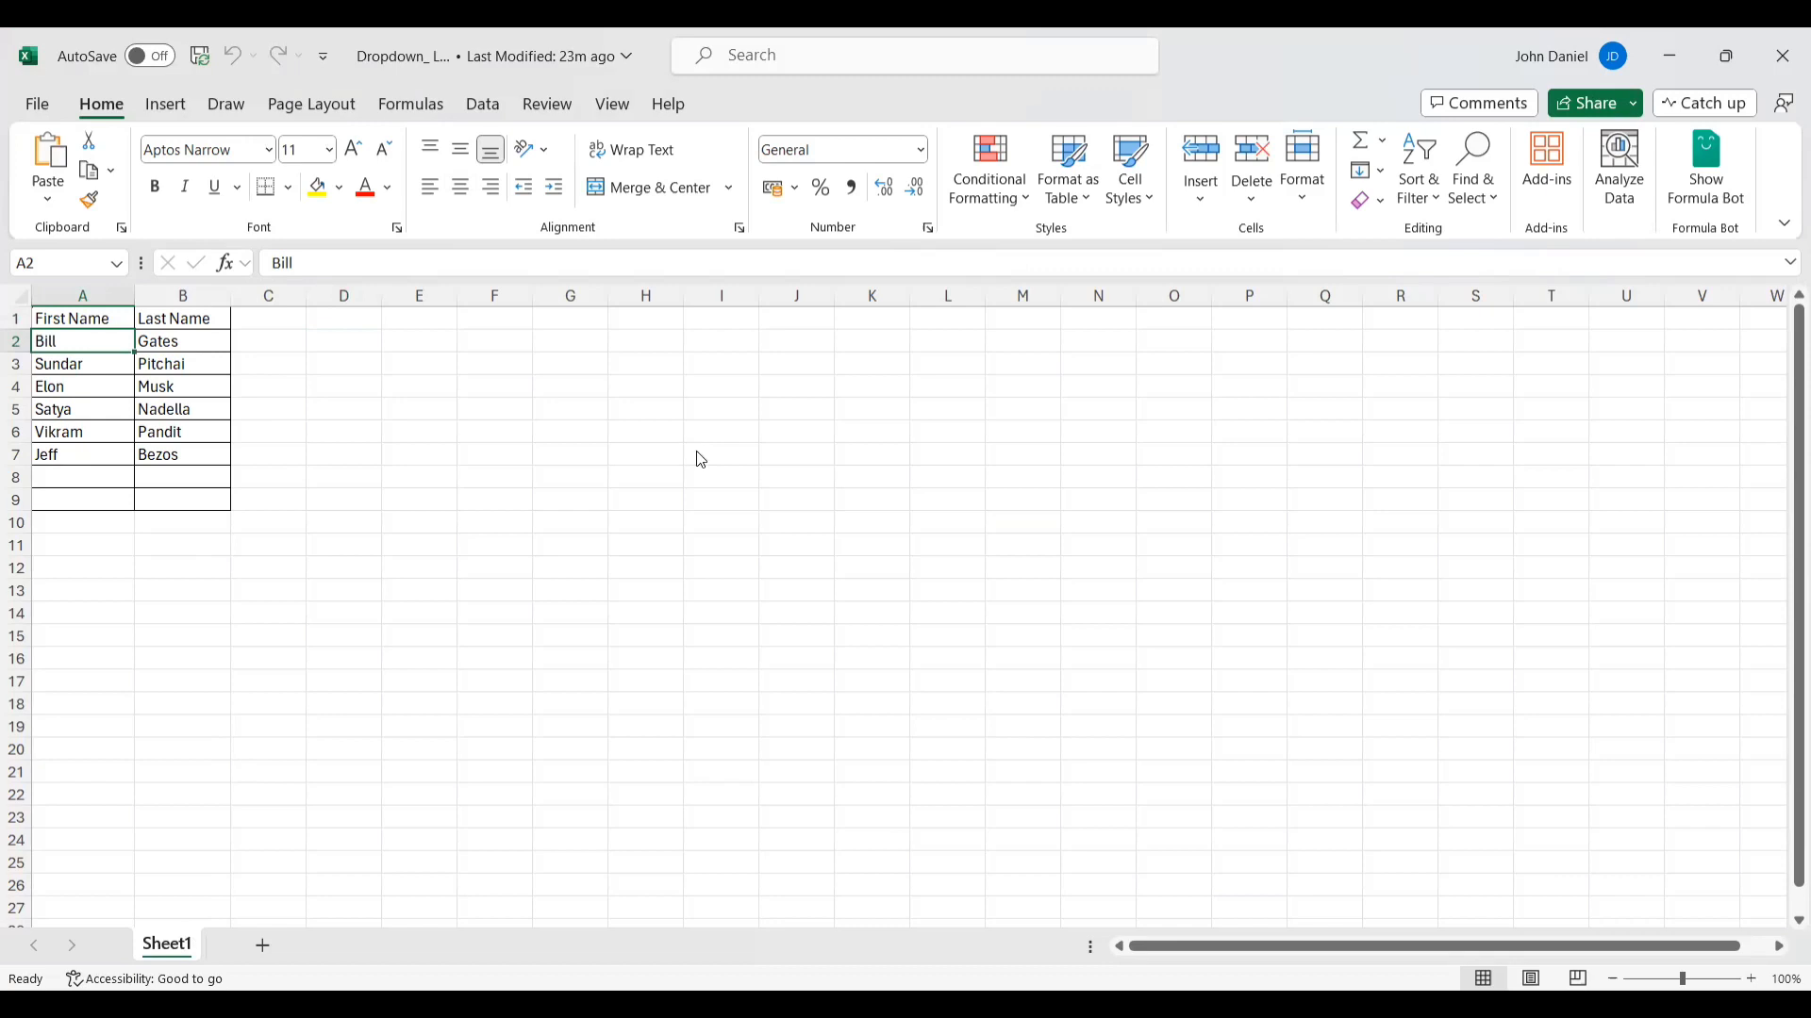
{"action": "key", "text": "alt+Tab"}
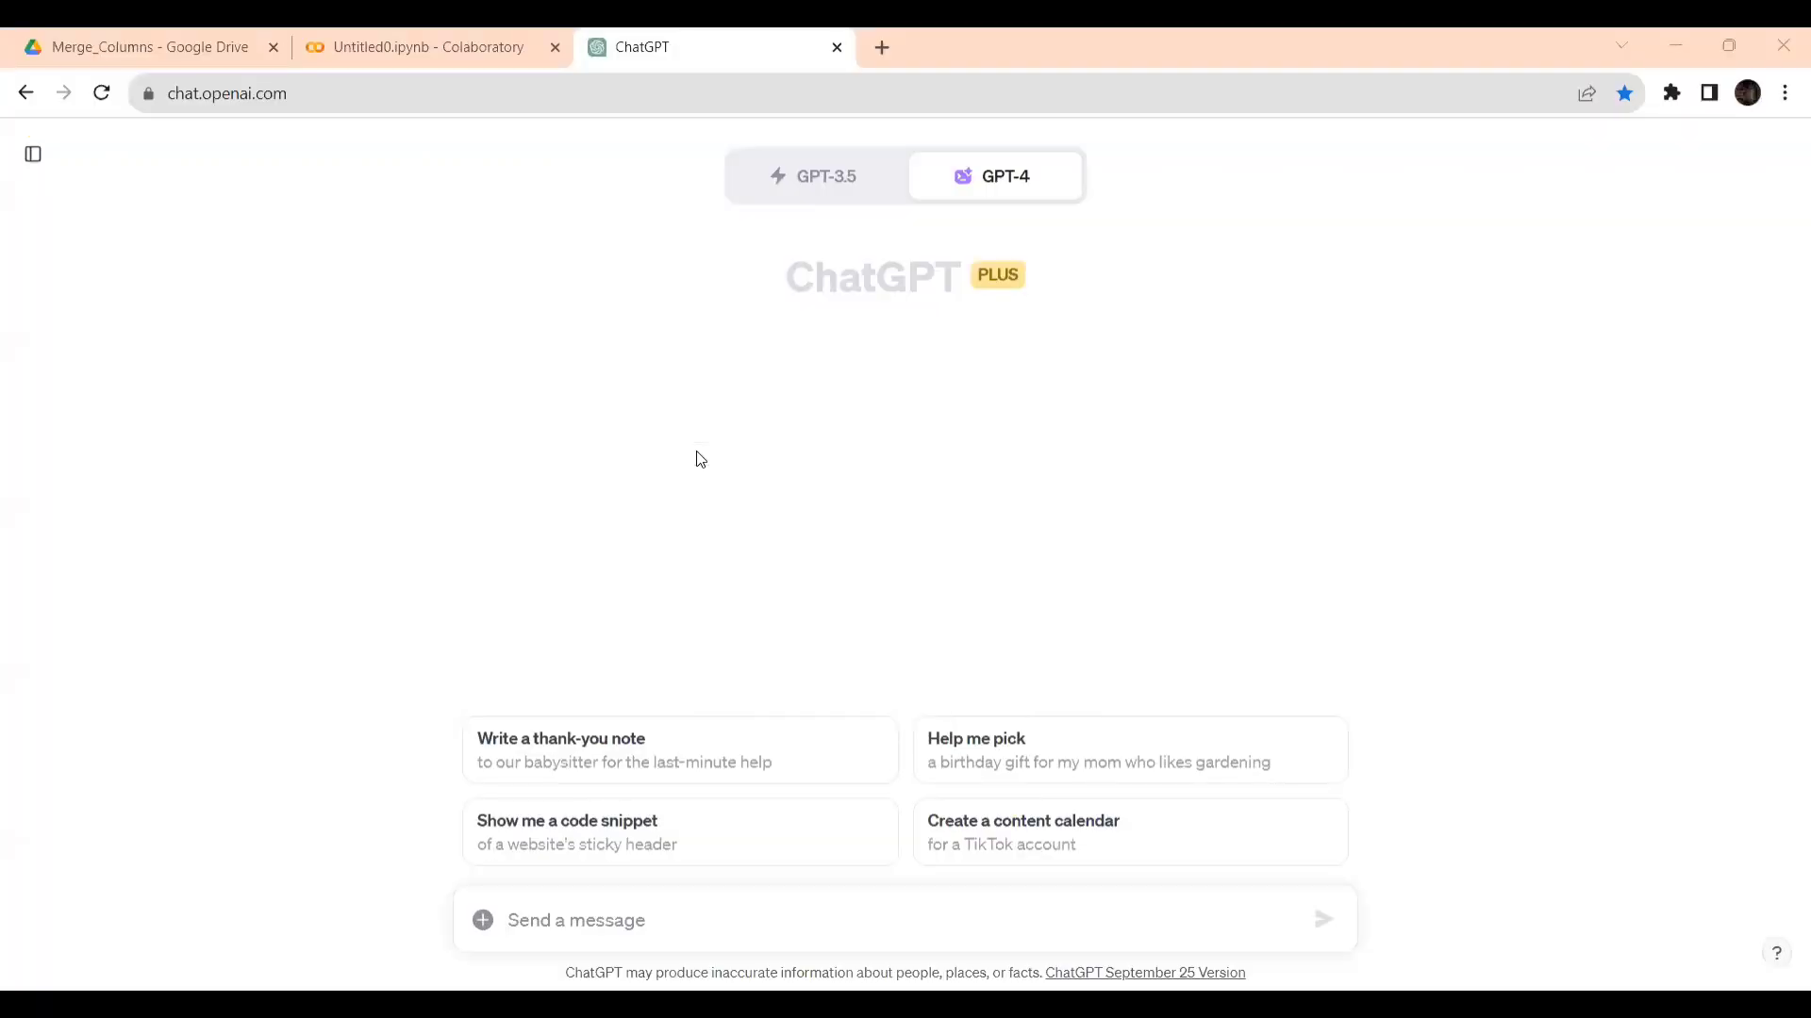
- Begin the ChatGPT prompt with "Merge the columns 'First Name' and 'Last Name' on"
{"action": "type", "text": "Me"}
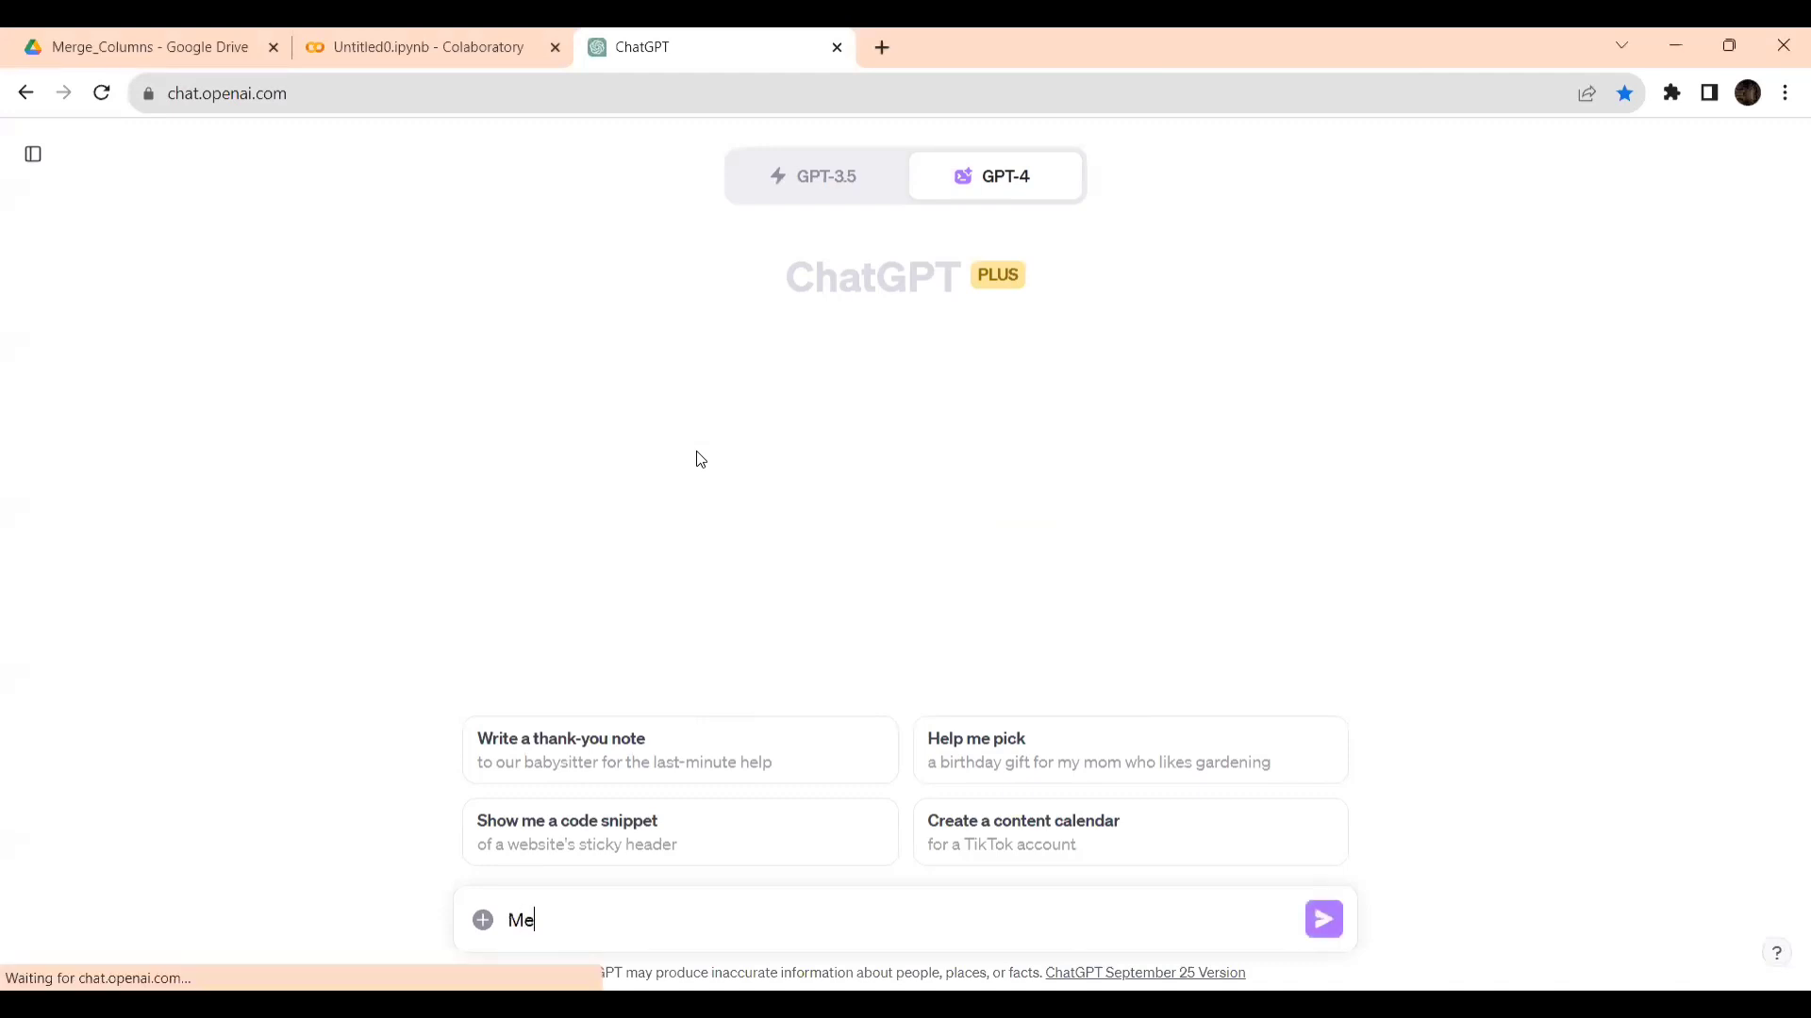
{"action": "type", "text": "rge the columns "}
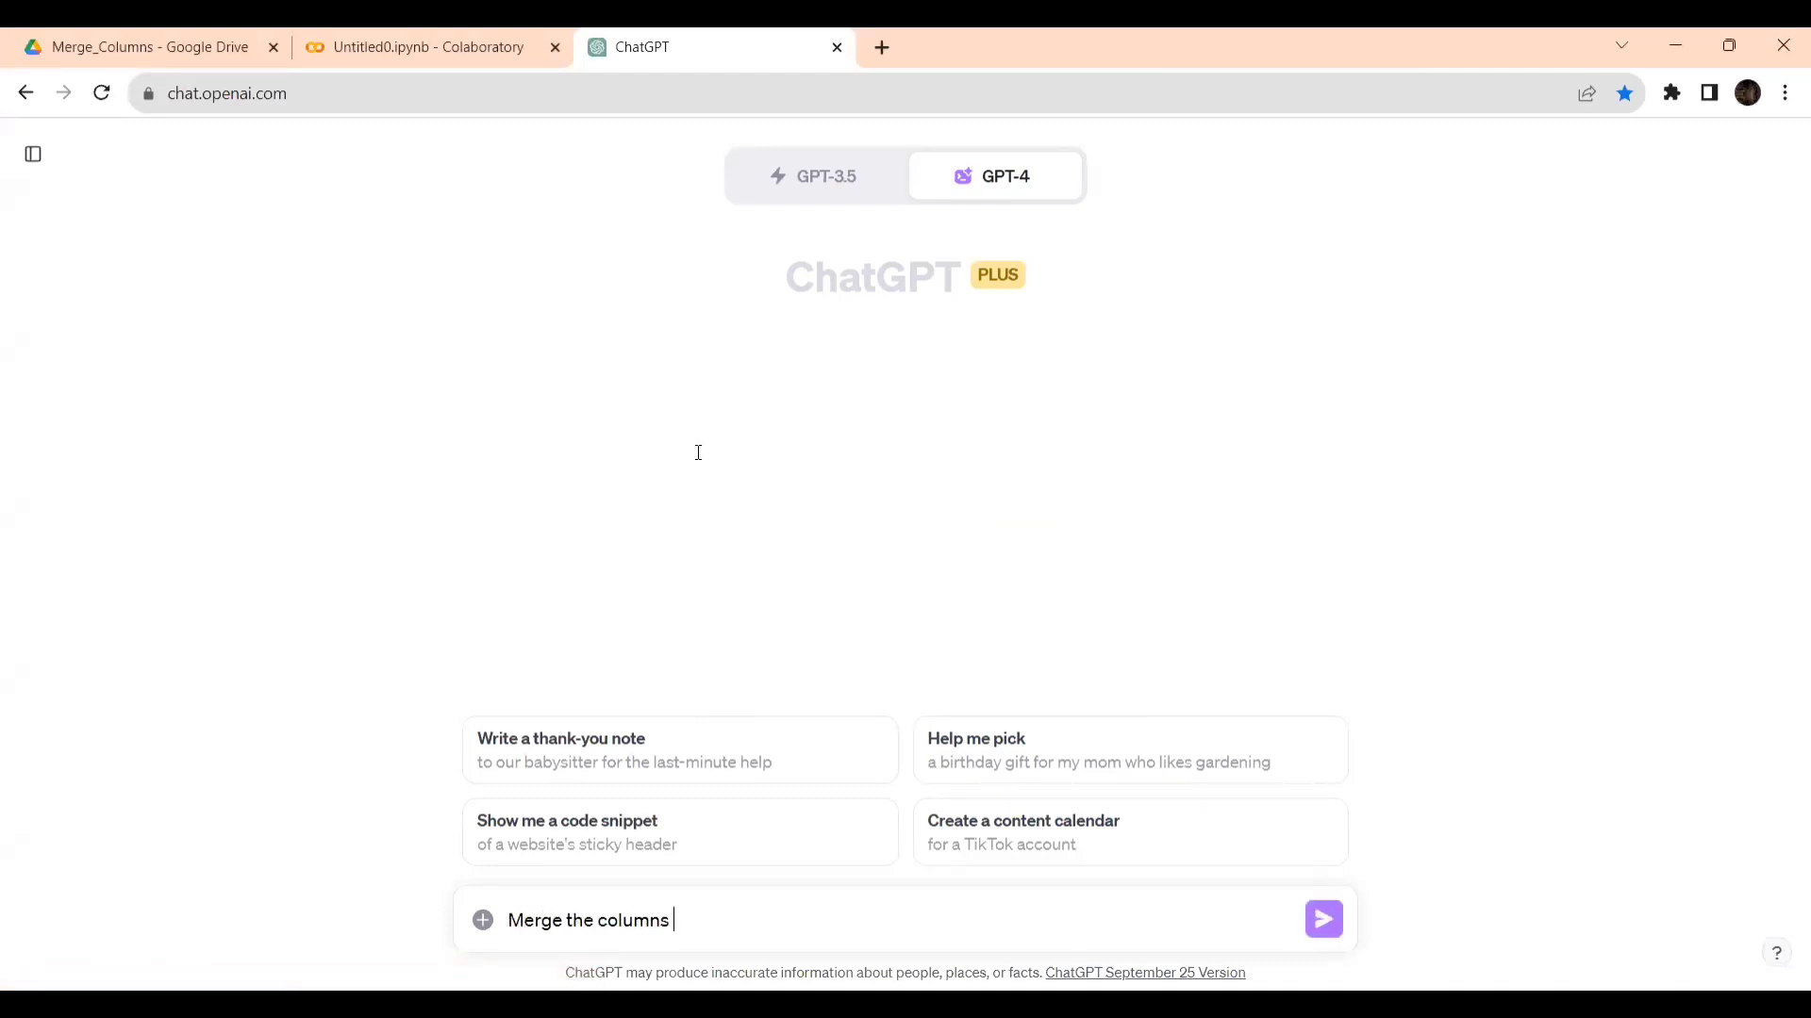
{"action": "type", "text": "'First Name' and 'Last "}
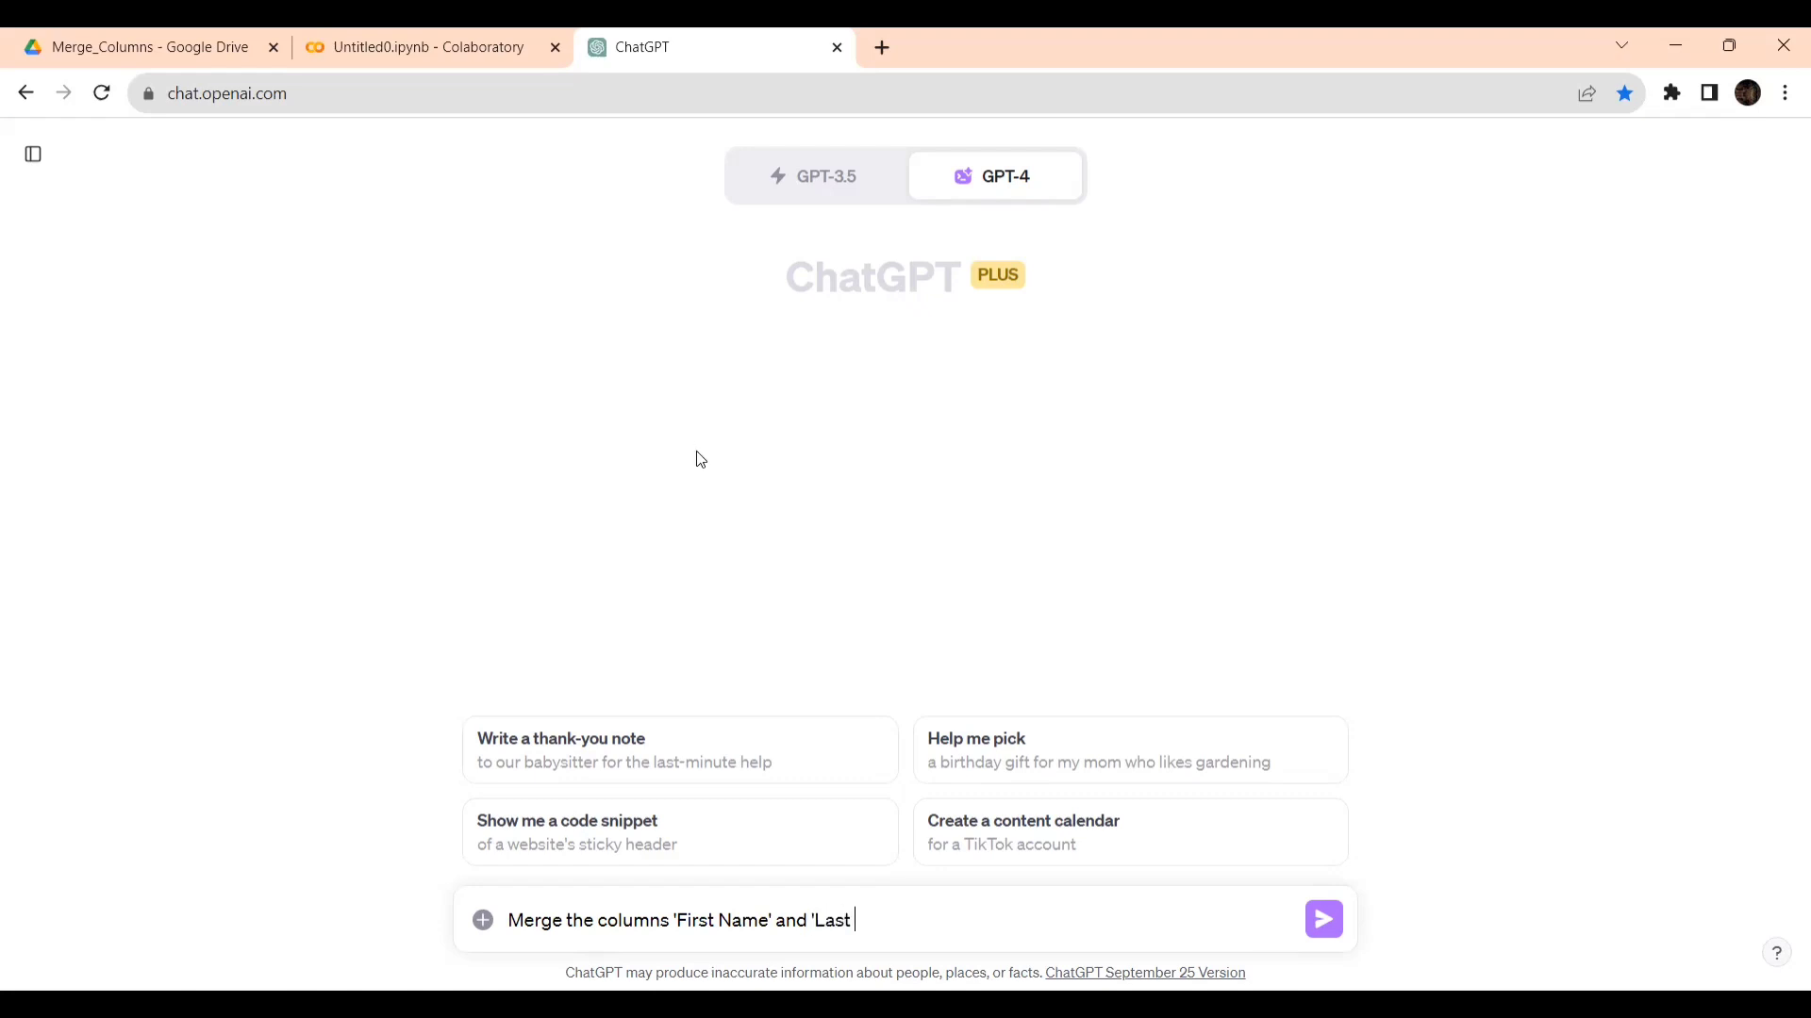
{"action": "type", "text": "Name' on"}
- Open Dropdown_List.xlsx from the Merge_Columns folder in Google Drive to check its name, sheet and columns, and close it
{"action": "key", "text": "alt+Tab"}
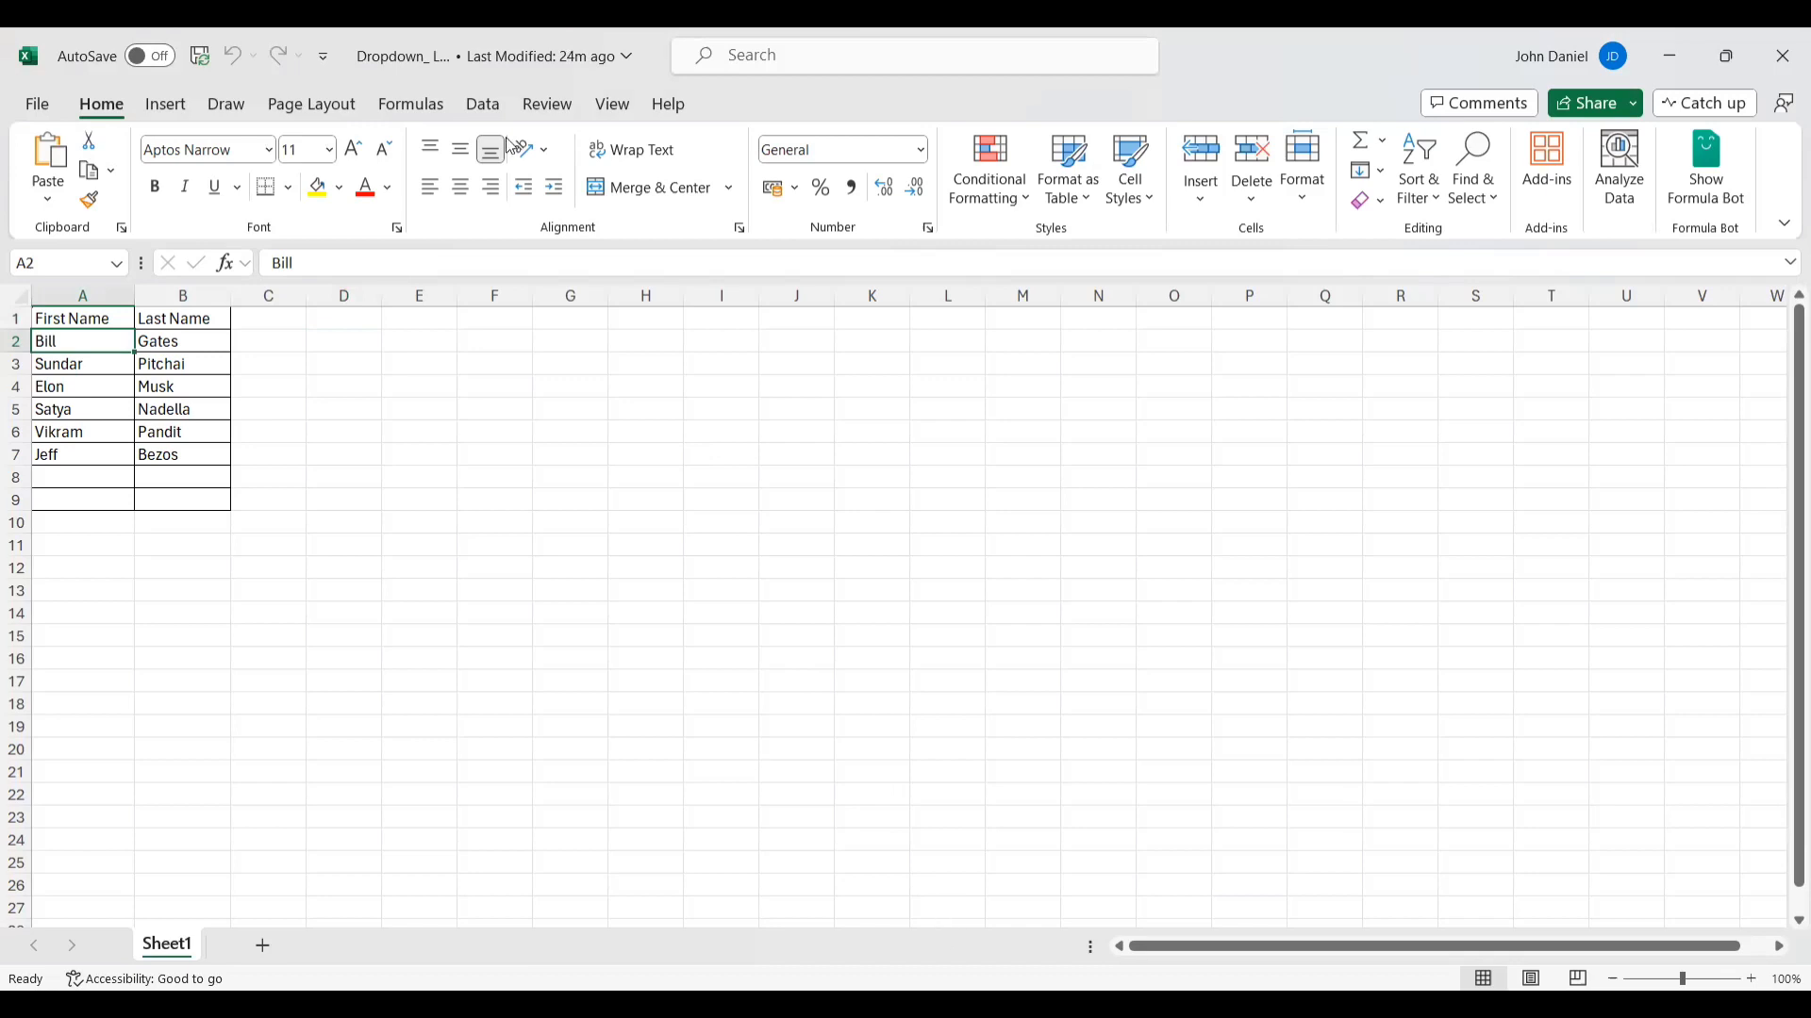
{"action": "key", "text": "alt+Tab"}
{"action": "left_click", "coordinate": [166, 46]}
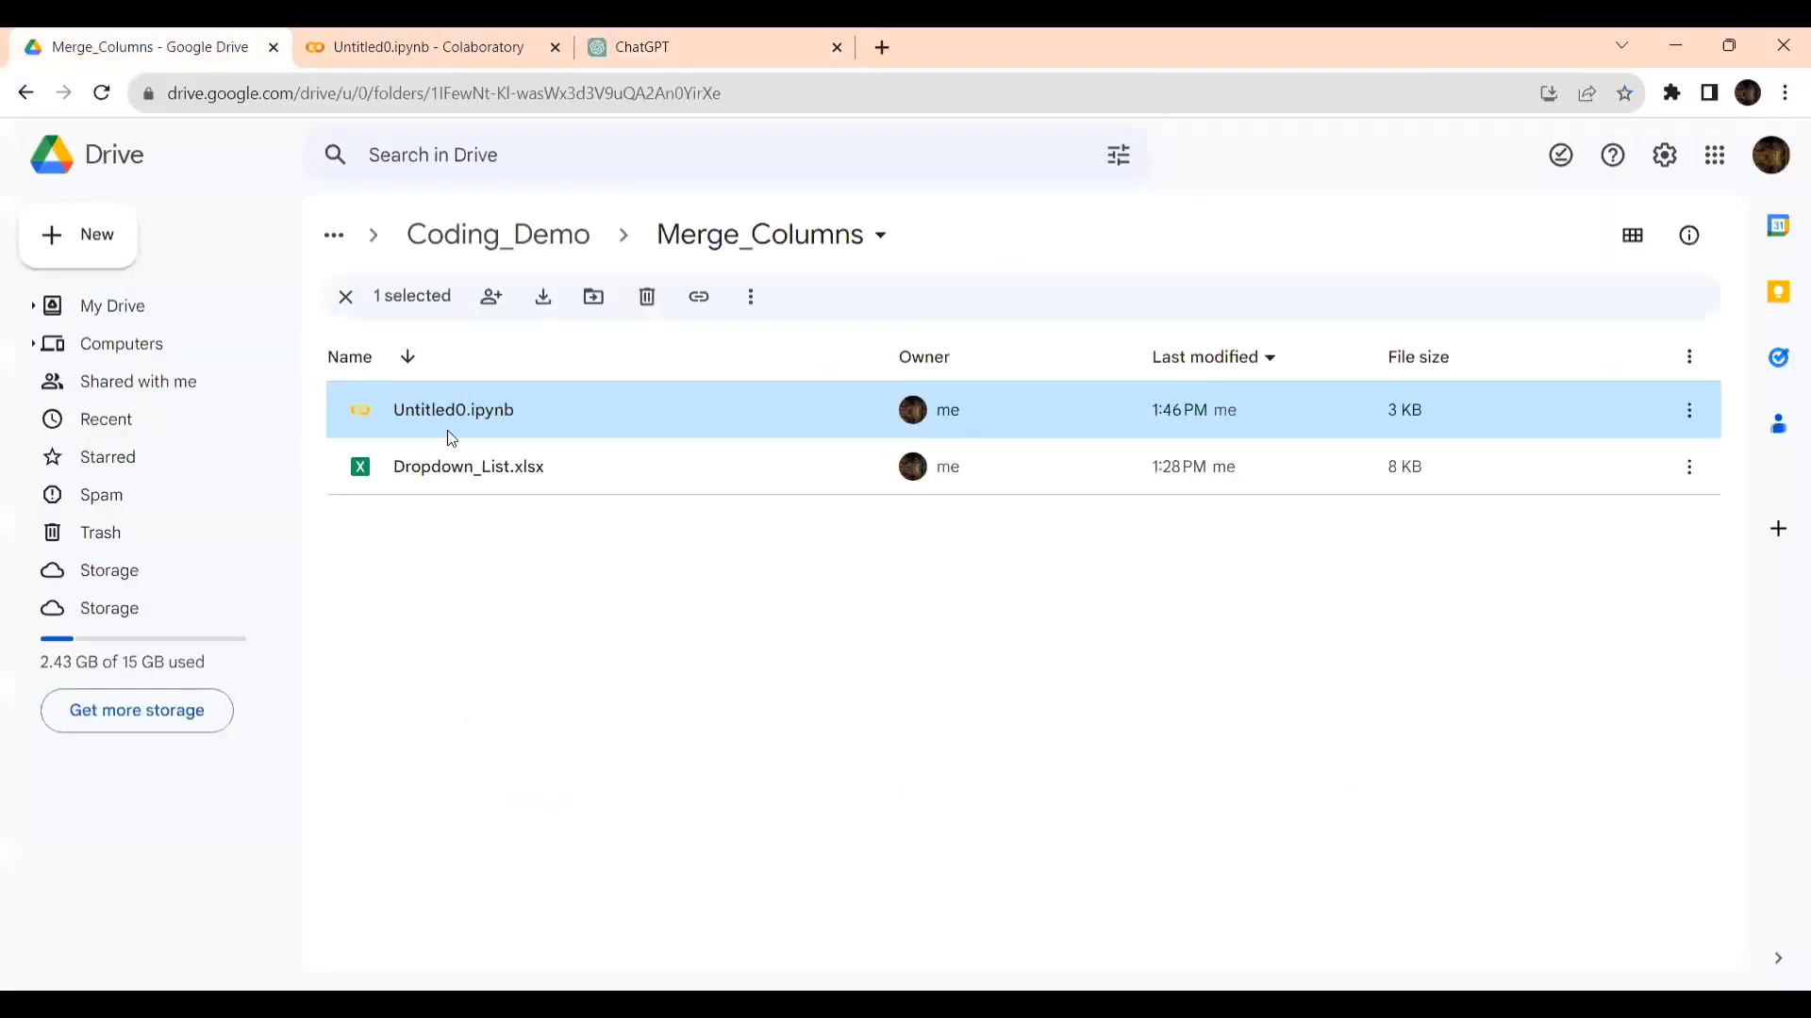
{"action": "double_click", "coordinate": [503, 469]}
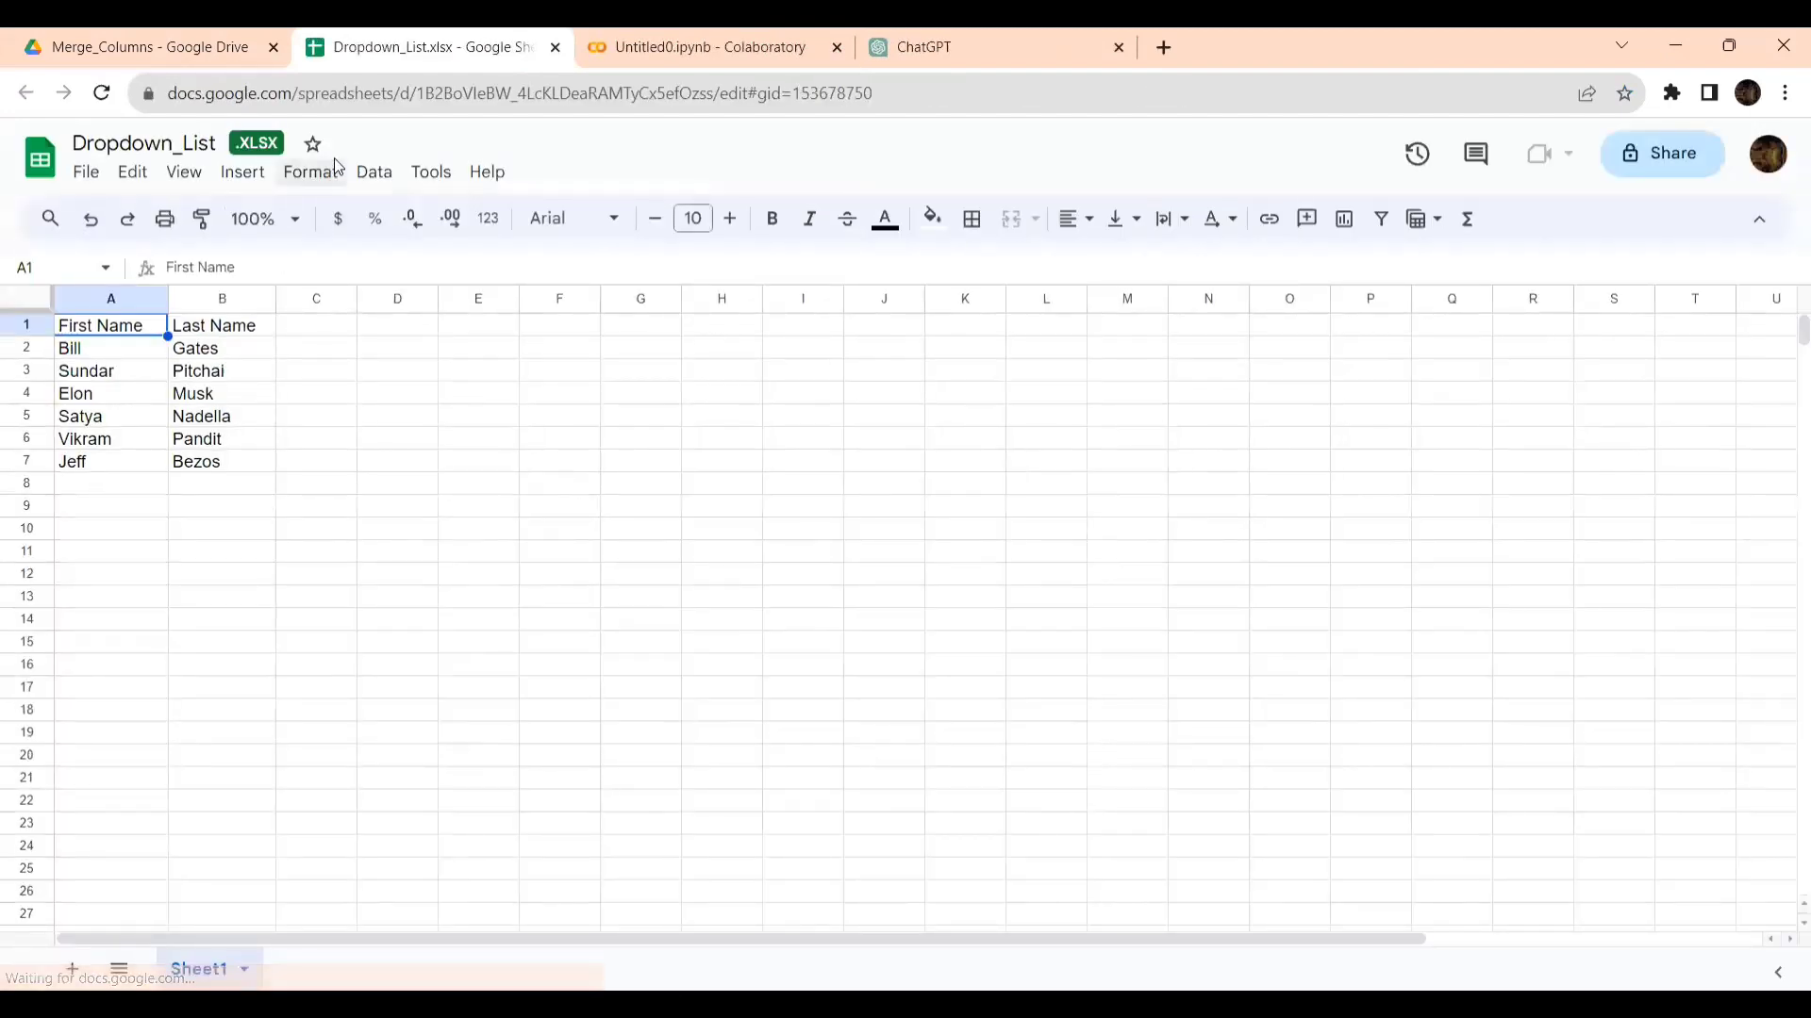
{"action": "left_click", "coordinate": [556, 48]}
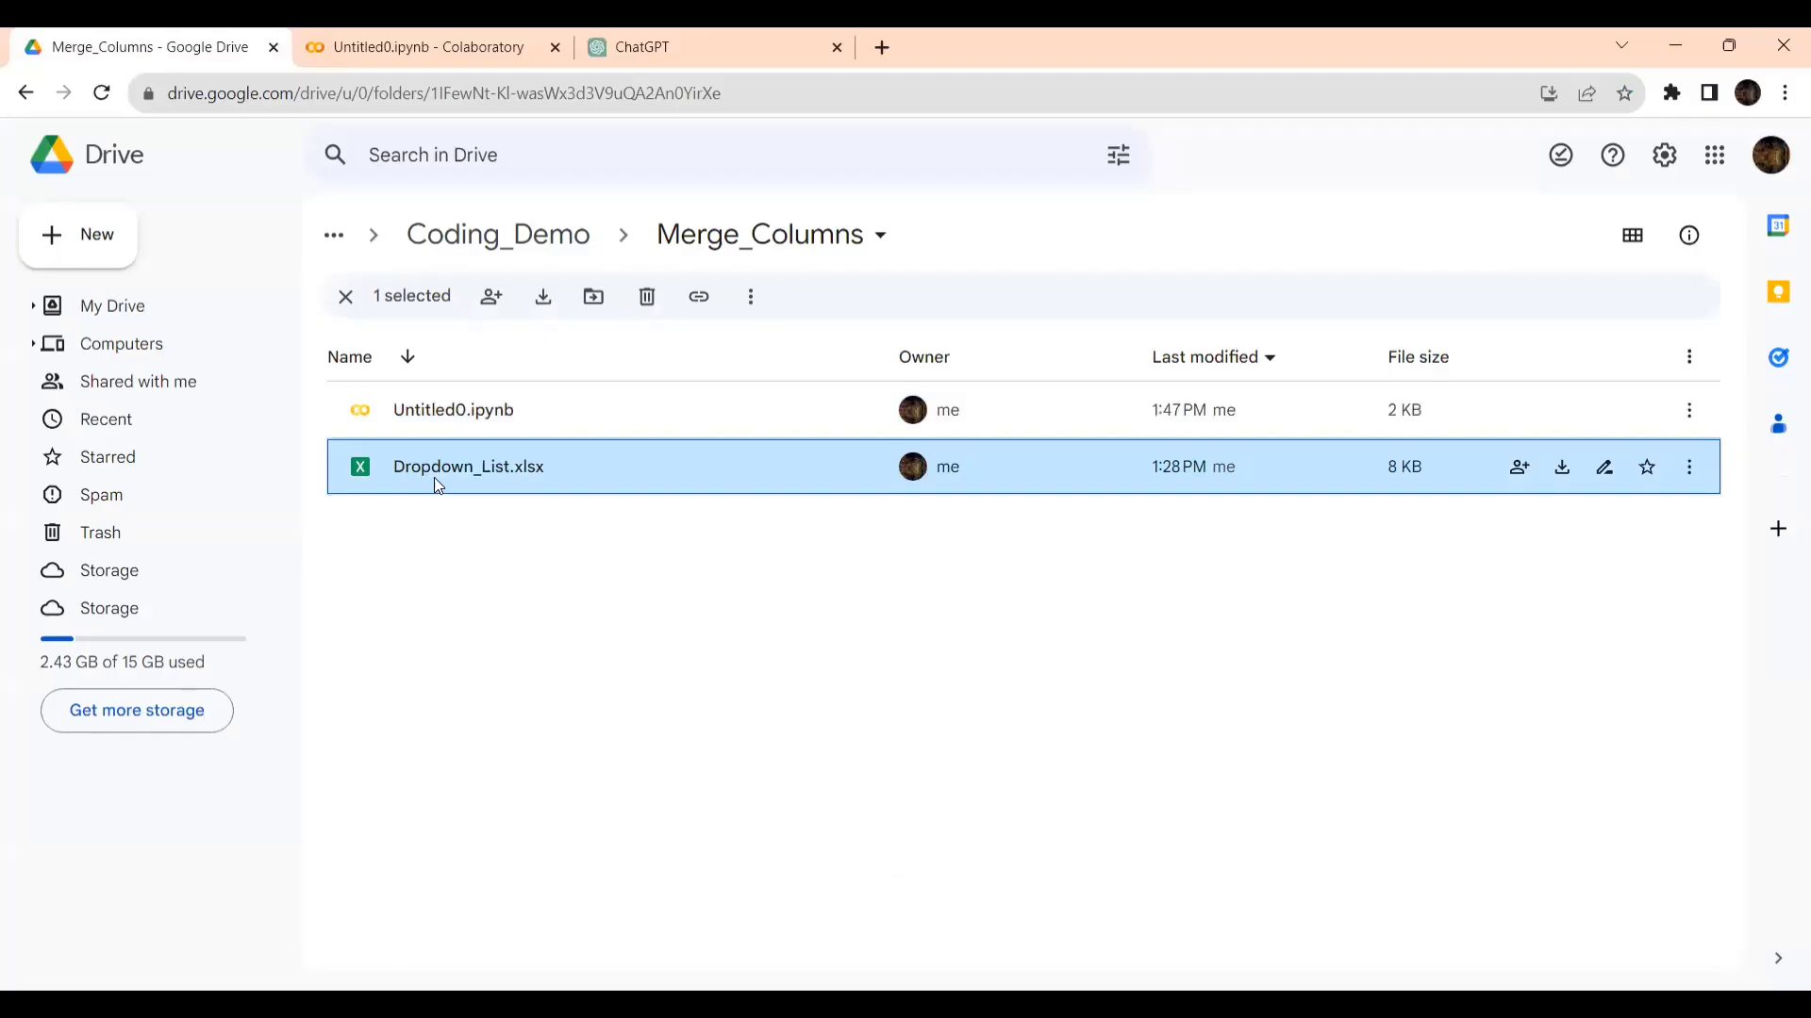
{"action": "double_click", "coordinate": [437, 479]}
{"action": "scroll", "coordinate": [518, 609], "scroll_direction": "down", "scroll_amount": 3}
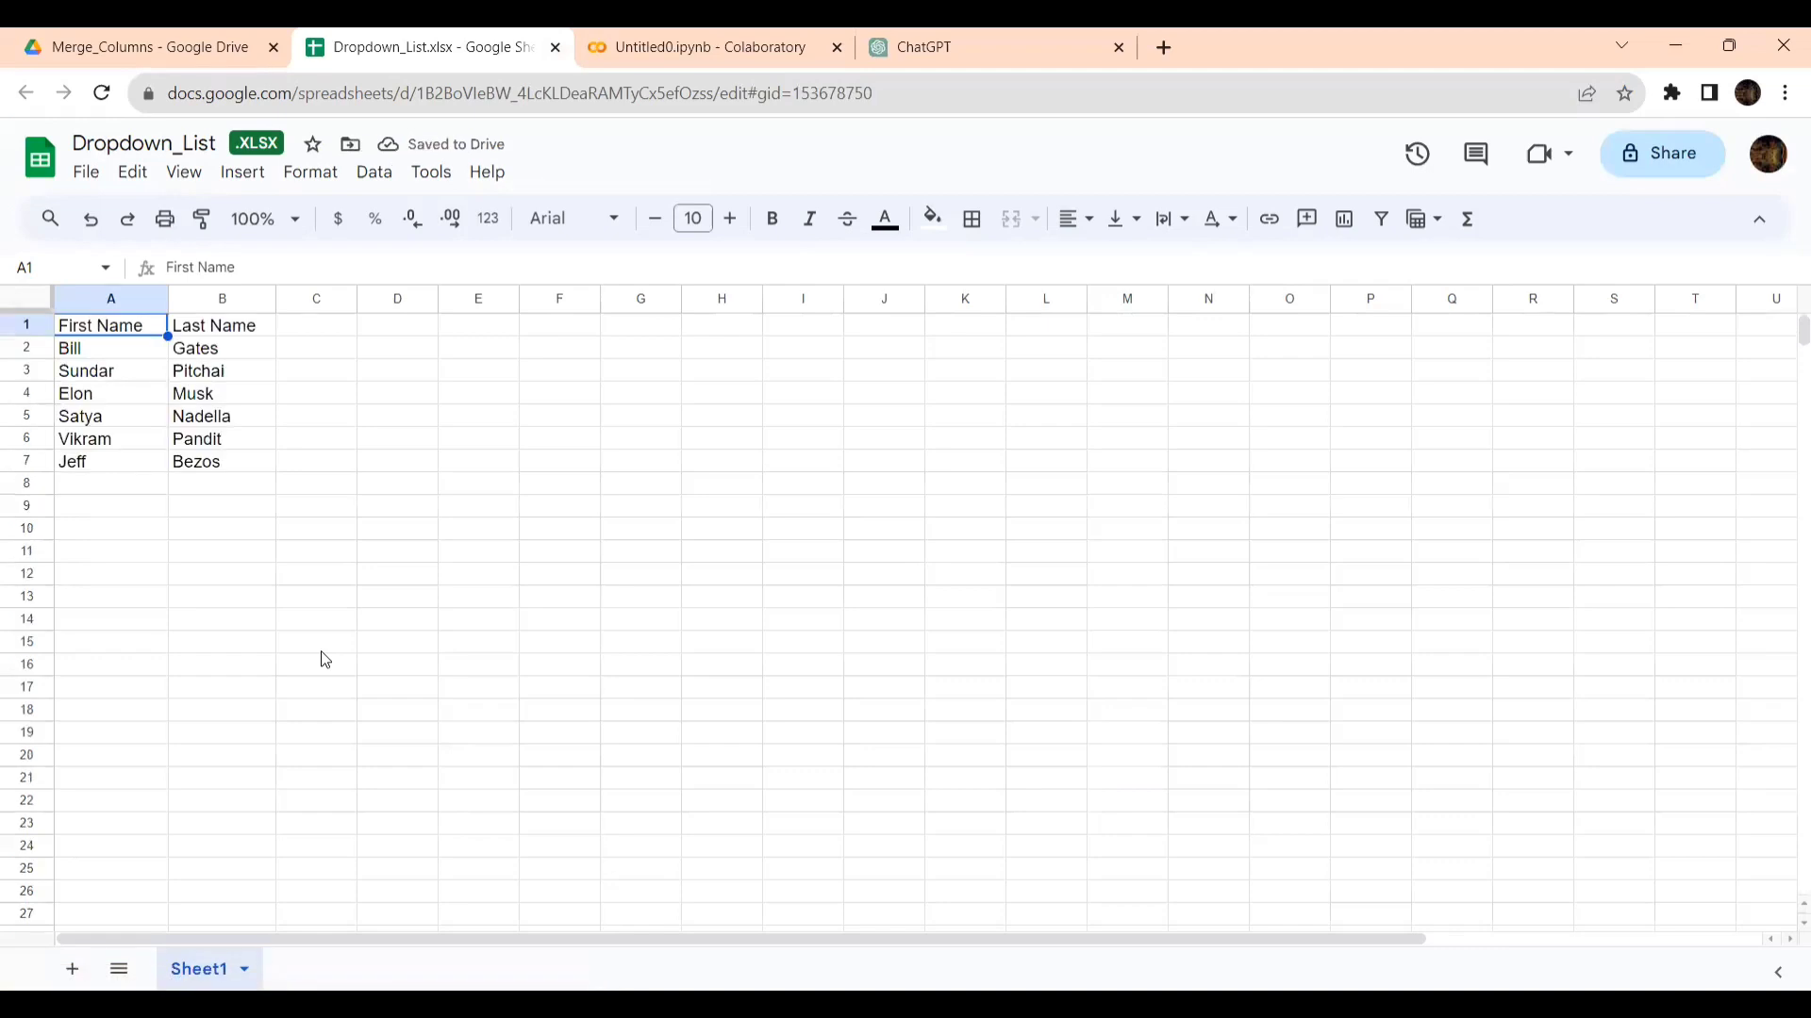
{"action": "left_click", "coordinate": [555, 47]}
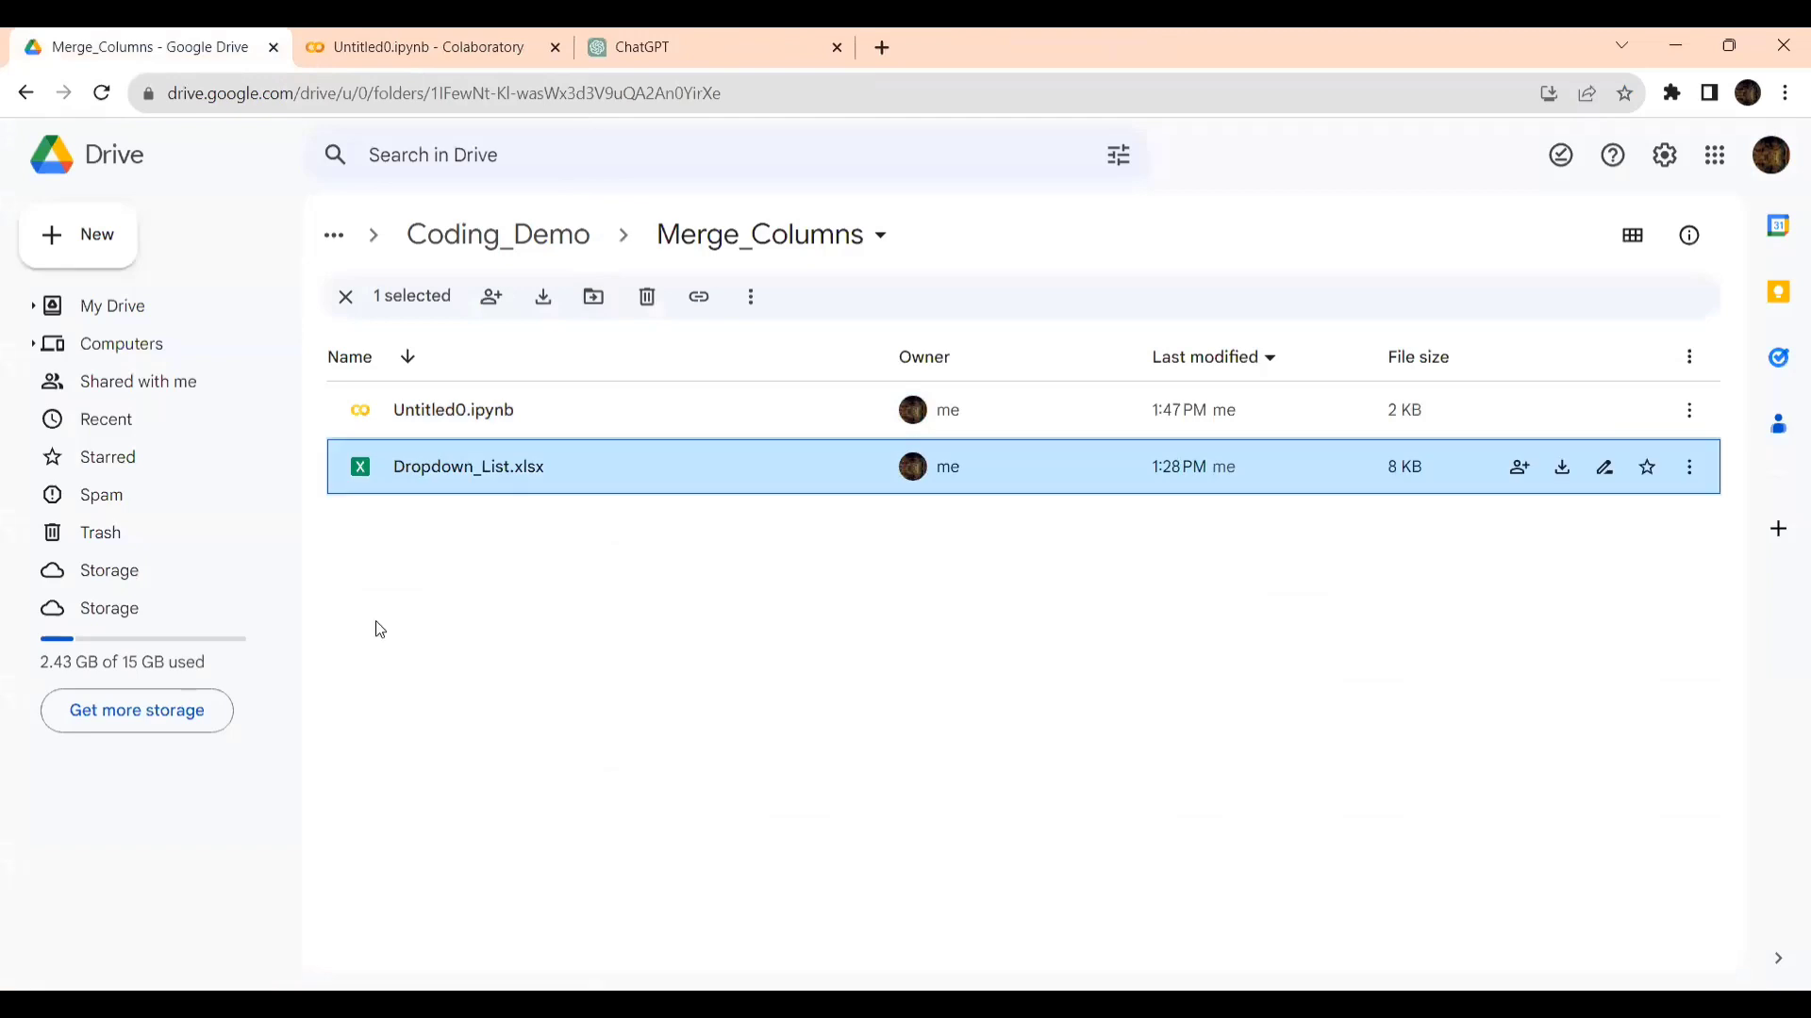
{"action": "key", "text": "alt+Tab"}
{"action": "key", "text": "alt+Tab"}
{"action": "left_click", "coordinate": [429, 47]}
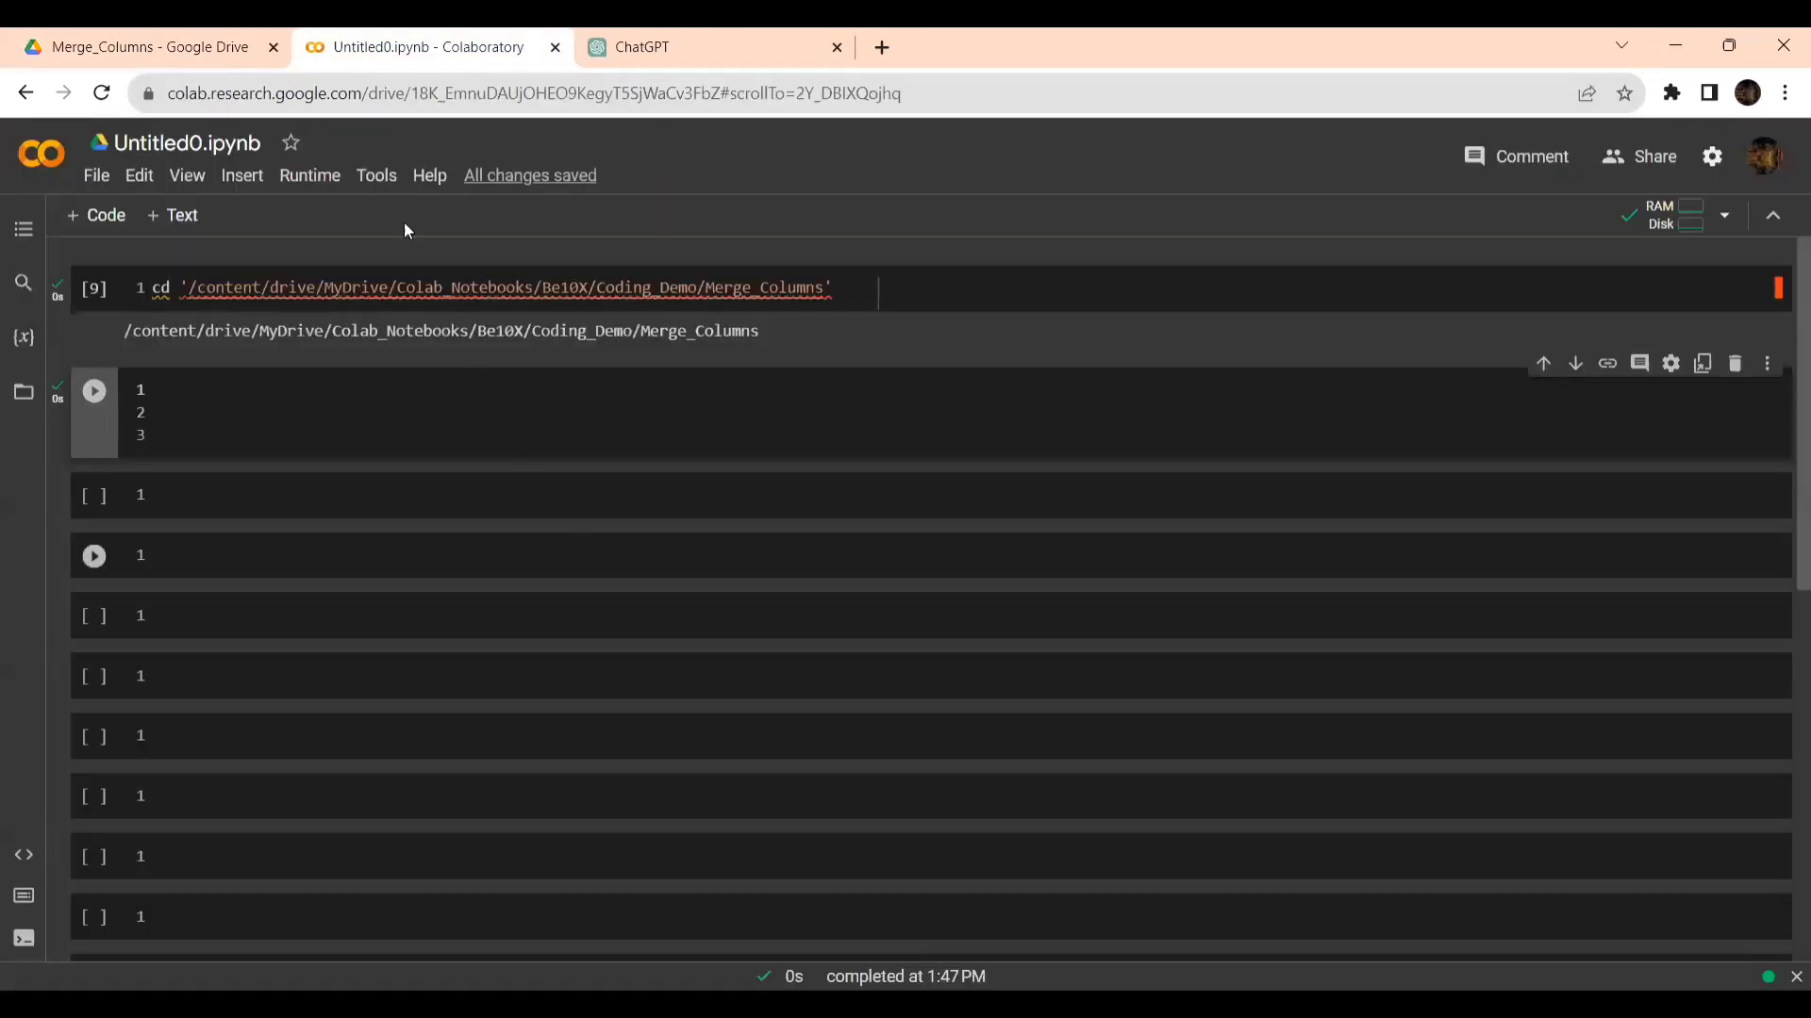
- Return to ChatGPT and continue the prompt with "Sheet1 from 'Dropdown_List.xlsx' and"
{"action": "left_click", "coordinate": [695, 38]}
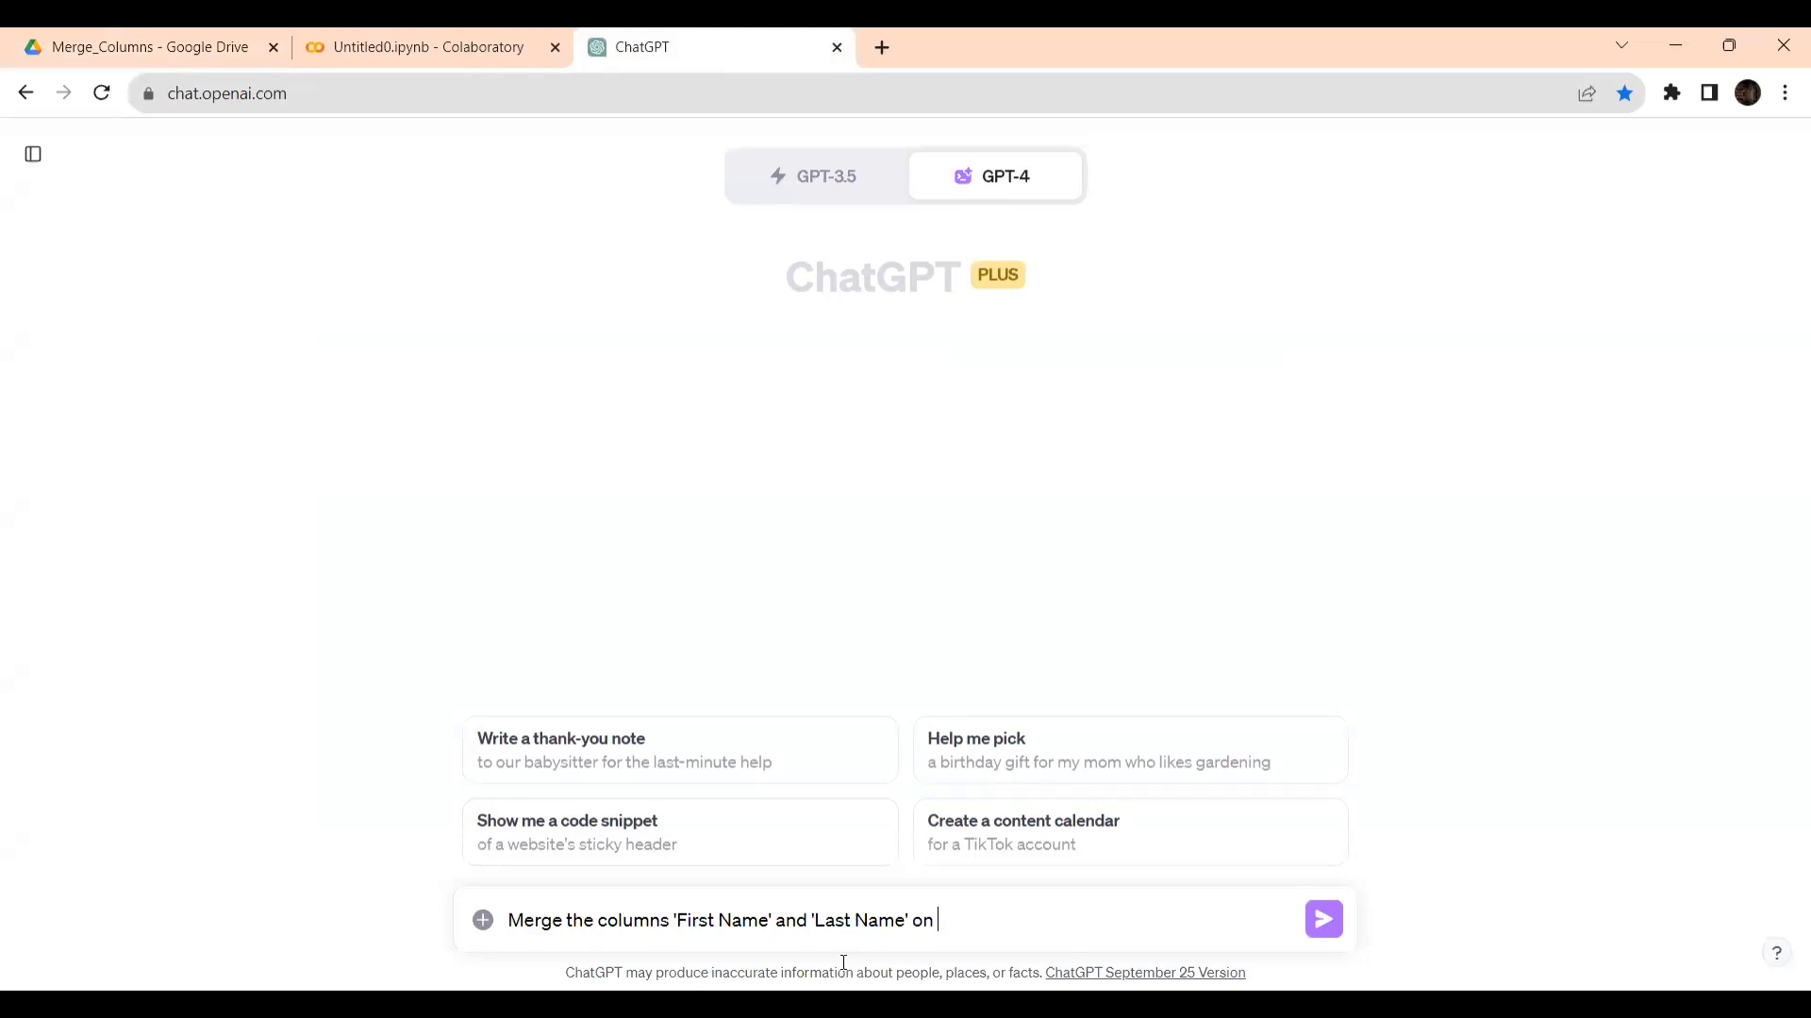
{"action": "type", "text": "Sheet1"}
{"action": "type", "text": "from"}
{"action": "type", "text": "'Drop_"}
{"action": "key", "text": "BackSpace"}
{"action": "type", "text": "dow"}
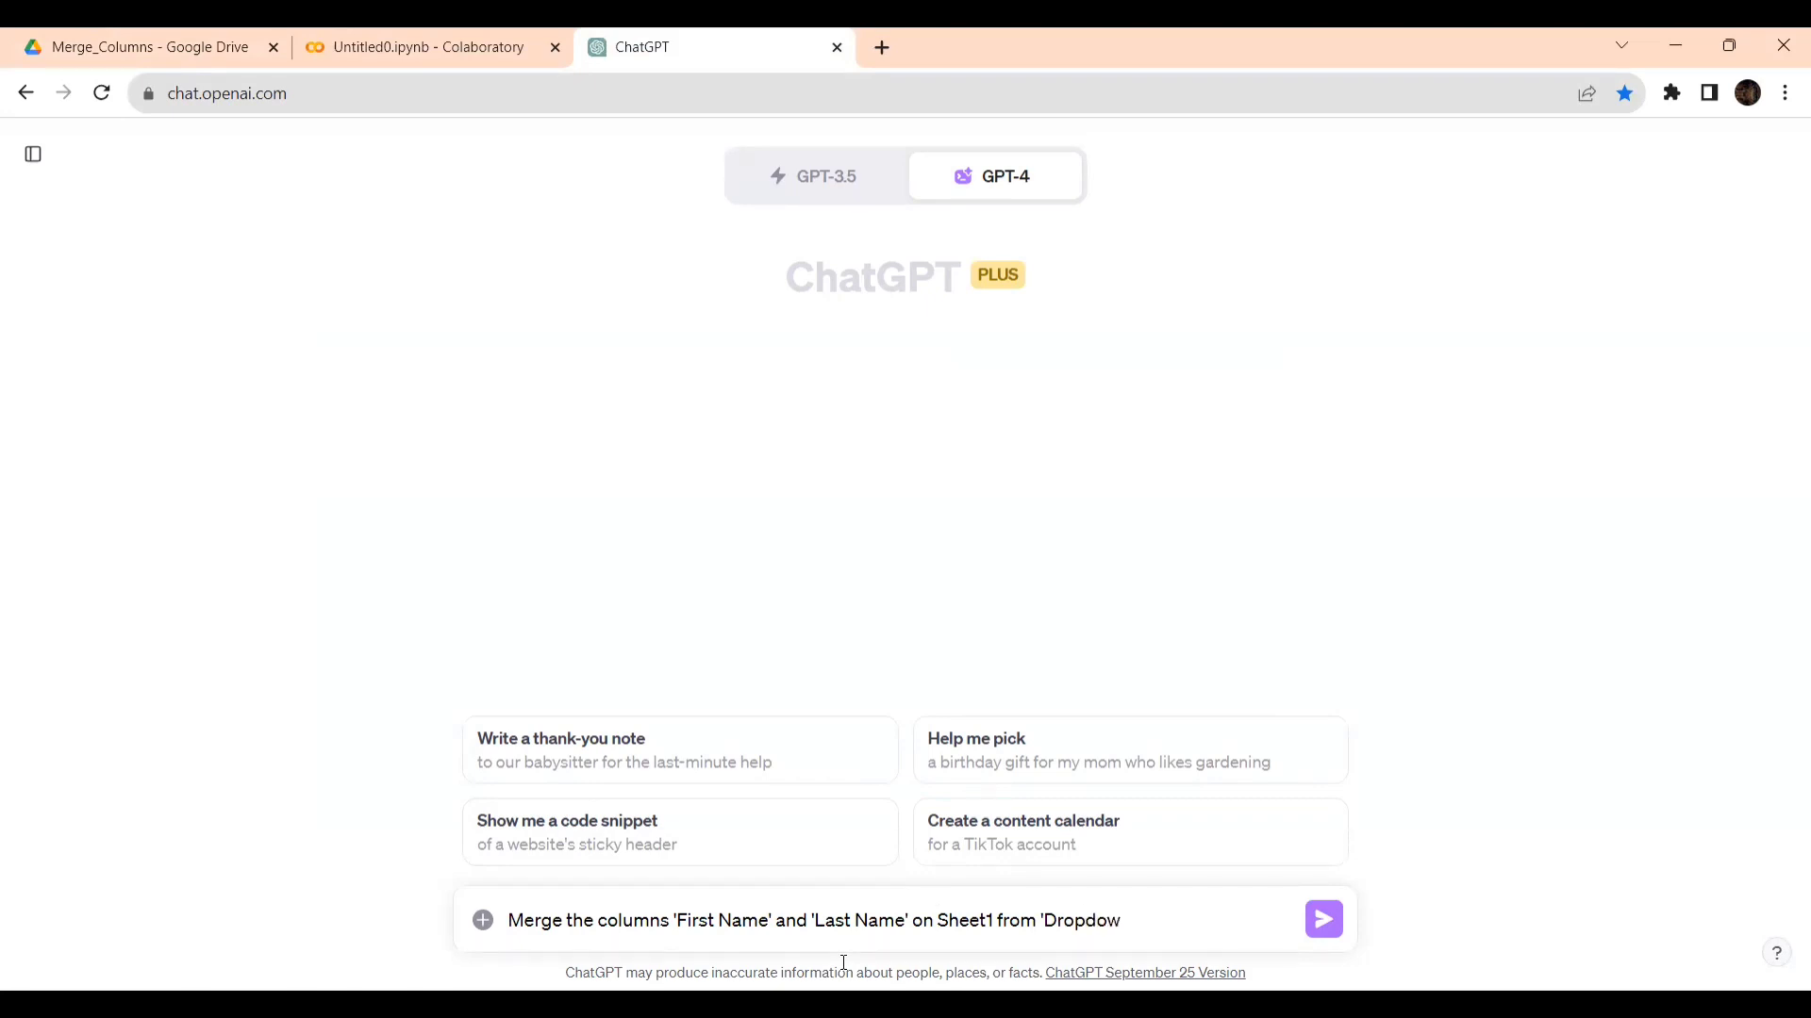
{"action": "type", "text": "n"}
{"action": "type", "text": "L"}
{"action": "type", "text": "_"}
{"action": "type", "text": "List.xlsx' and"}
- Complete the prompt with "add the merged data to a new sheet."
{"action": "key", "text": "alt+Tab"}
{"action": "key", "text": "alt+Tab"}
{"action": "type", "text": "add the"}
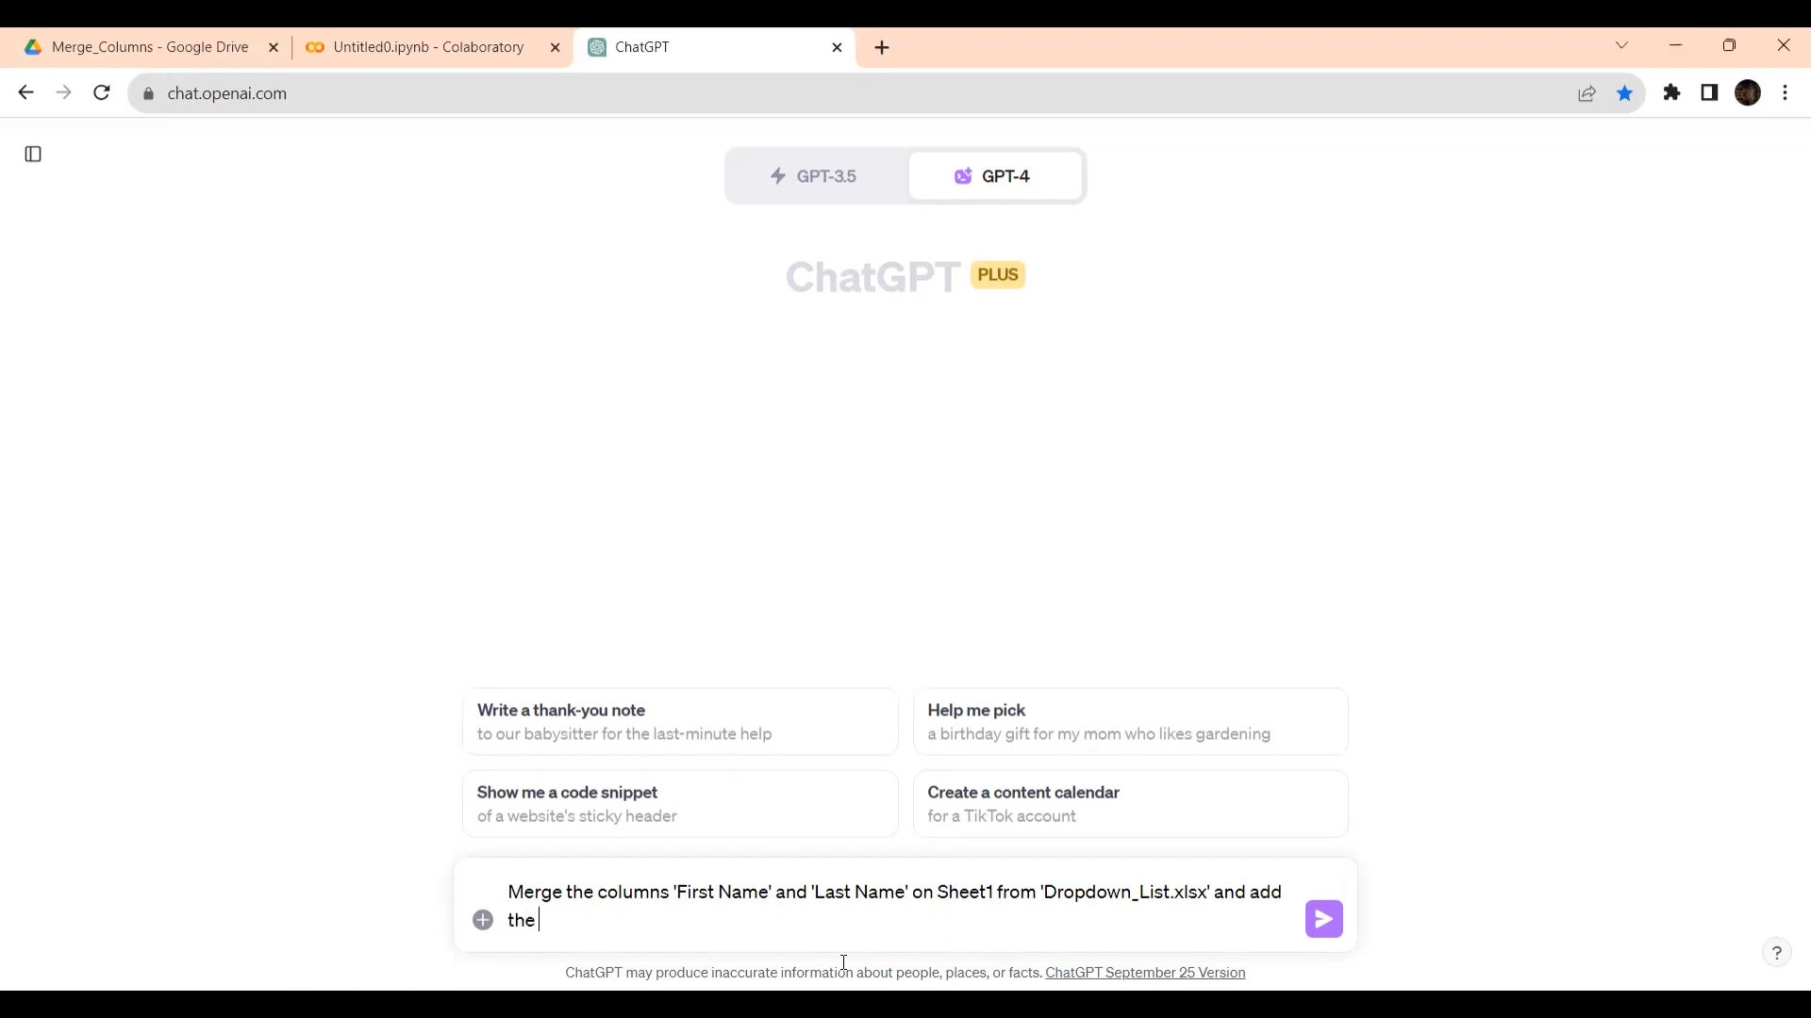
{"action": "type", "text": " merged date"}
{"action": "key", "text": "BackSpace"}
{"action": "key", "text": "BackSpace"}
{"action": "type", "text": "a to a new sheet."}
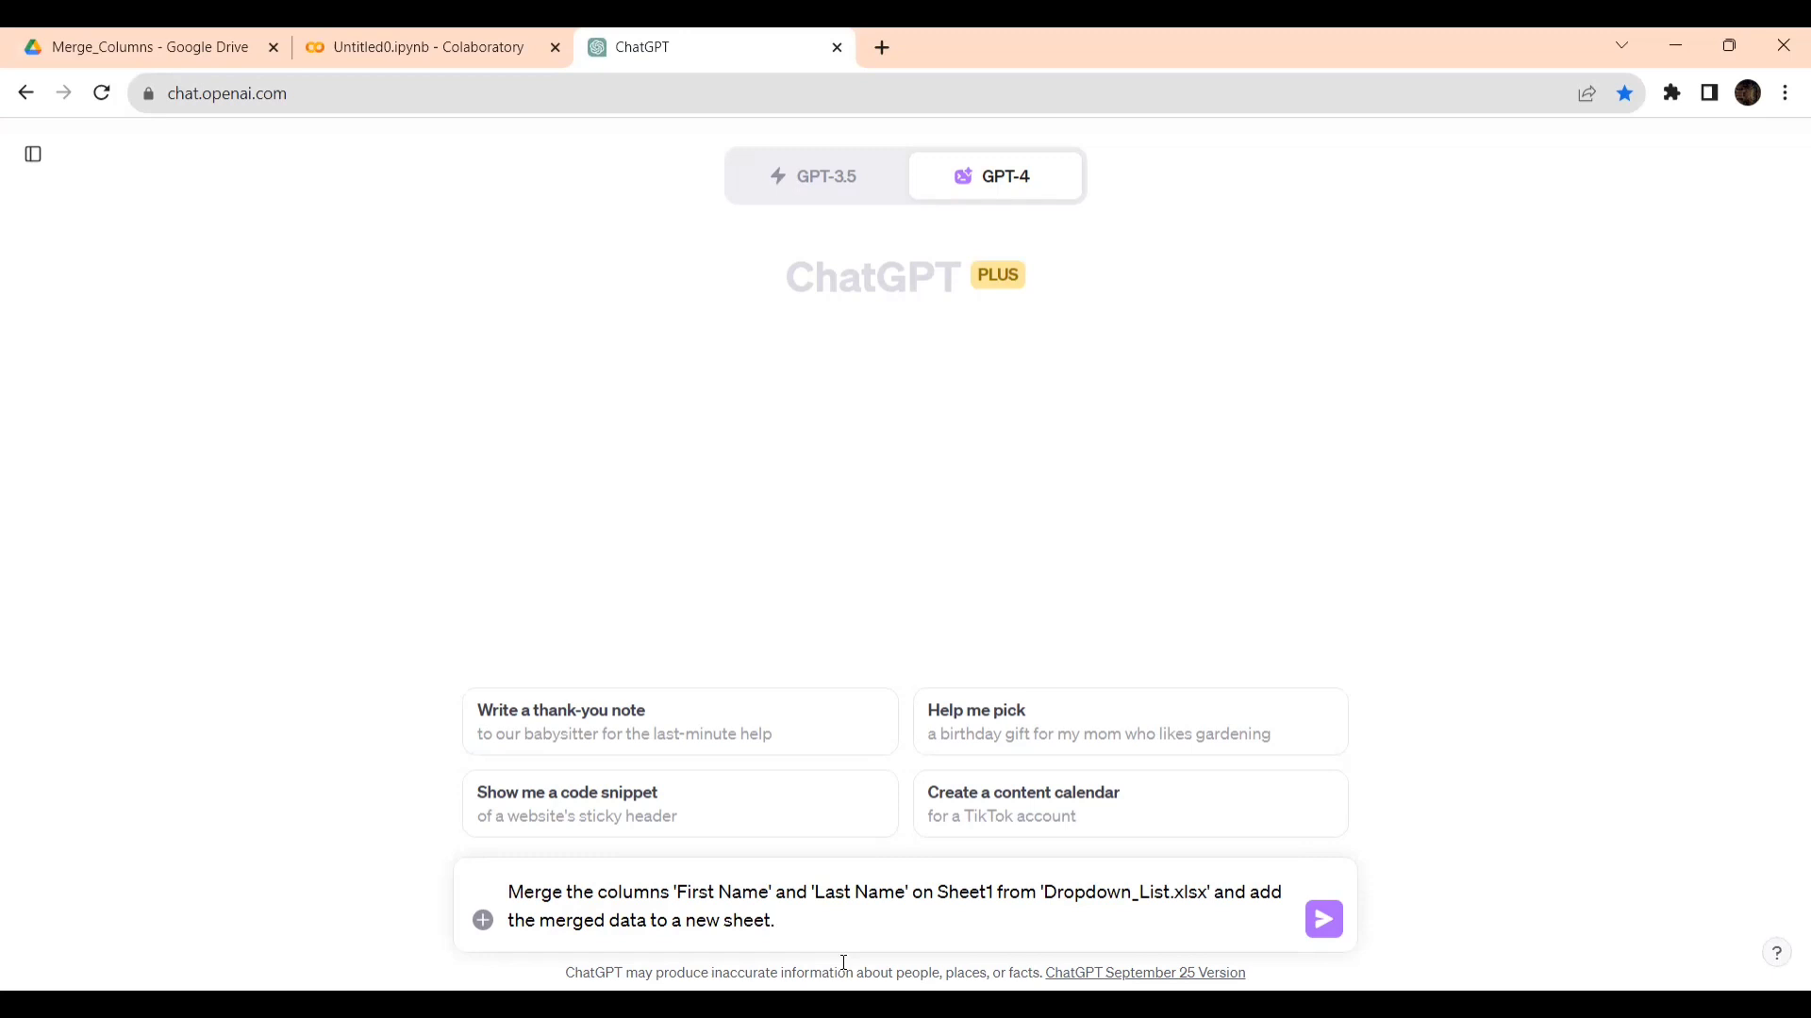
- Attach the Dropdown_ List Excel file from the Desktop folder to the prompt
{"action": "left_click", "coordinate": [482, 921]}
{"action": "scroll", "coordinate": [1014, 560], "scroll_direction": "down", "scroll_amount": 5}
{"action": "scroll", "coordinate": [1015, 561], "scroll_direction": "down", "scroll_amount": 2}
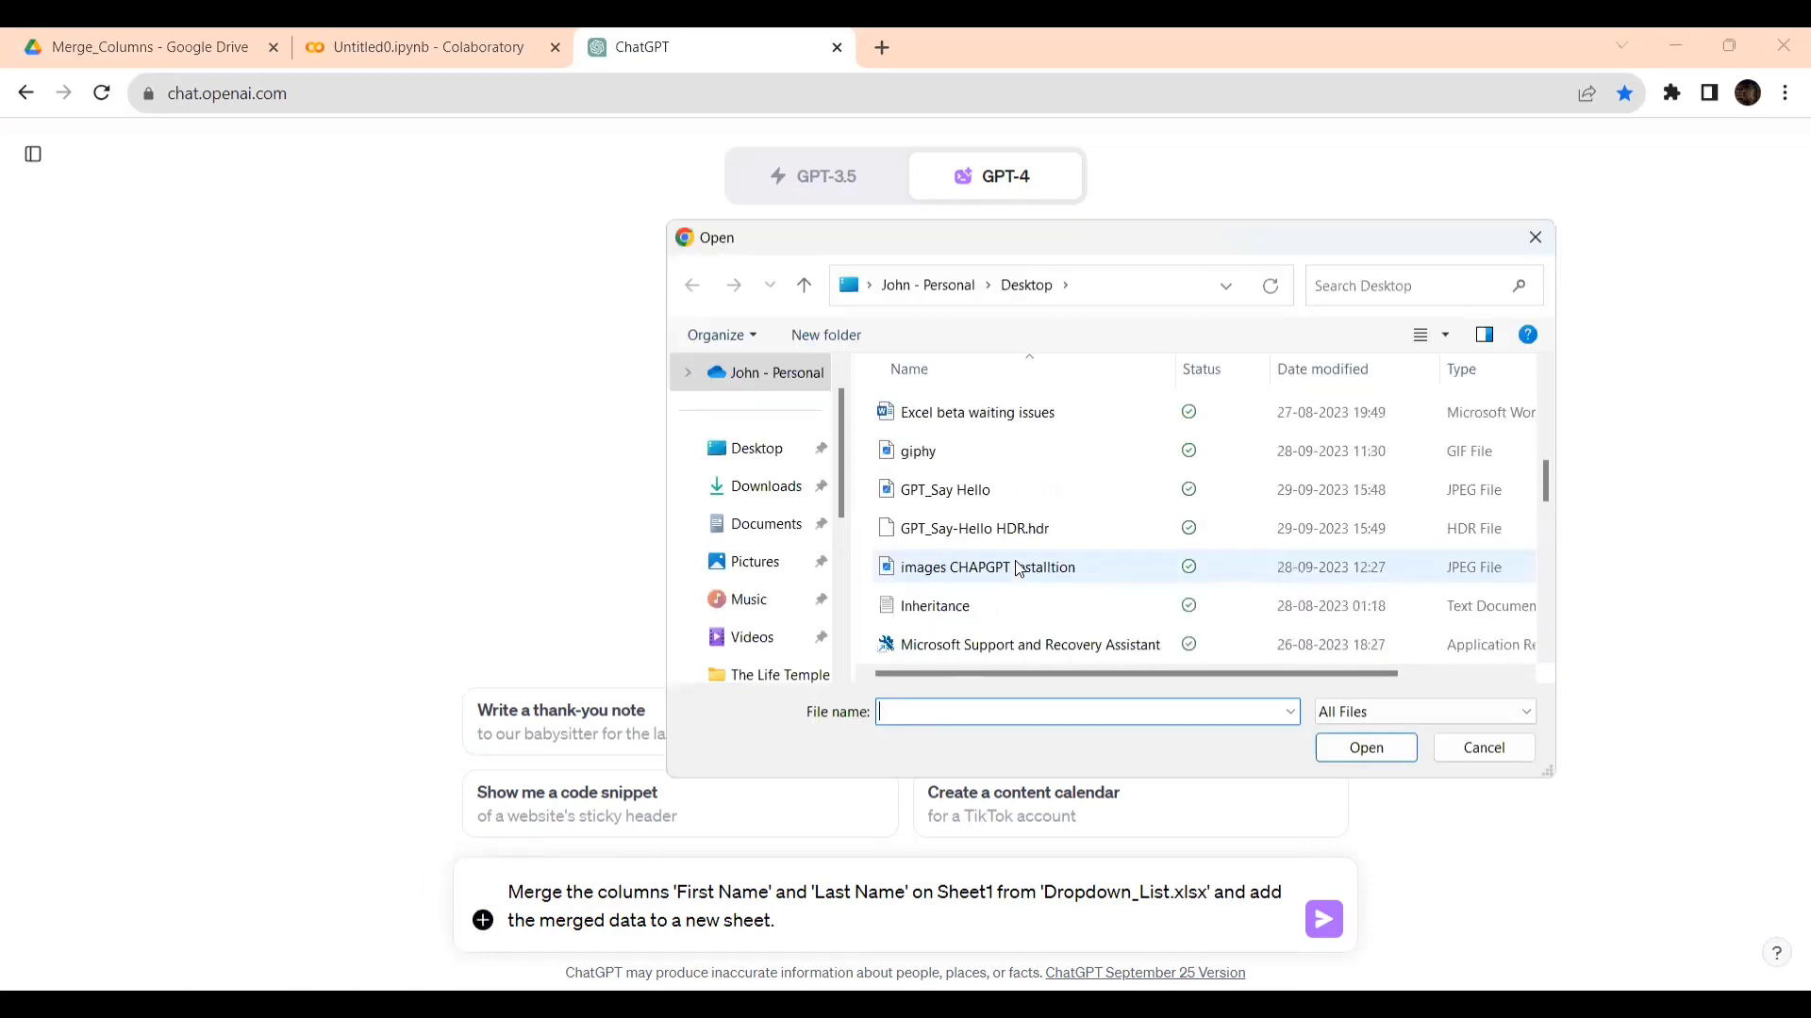
{"action": "scroll", "coordinate": [1015, 567], "scroll_direction": "up", "scroll_amount": 2}
{"action": "left_click", "coordinate": [992, 483]}
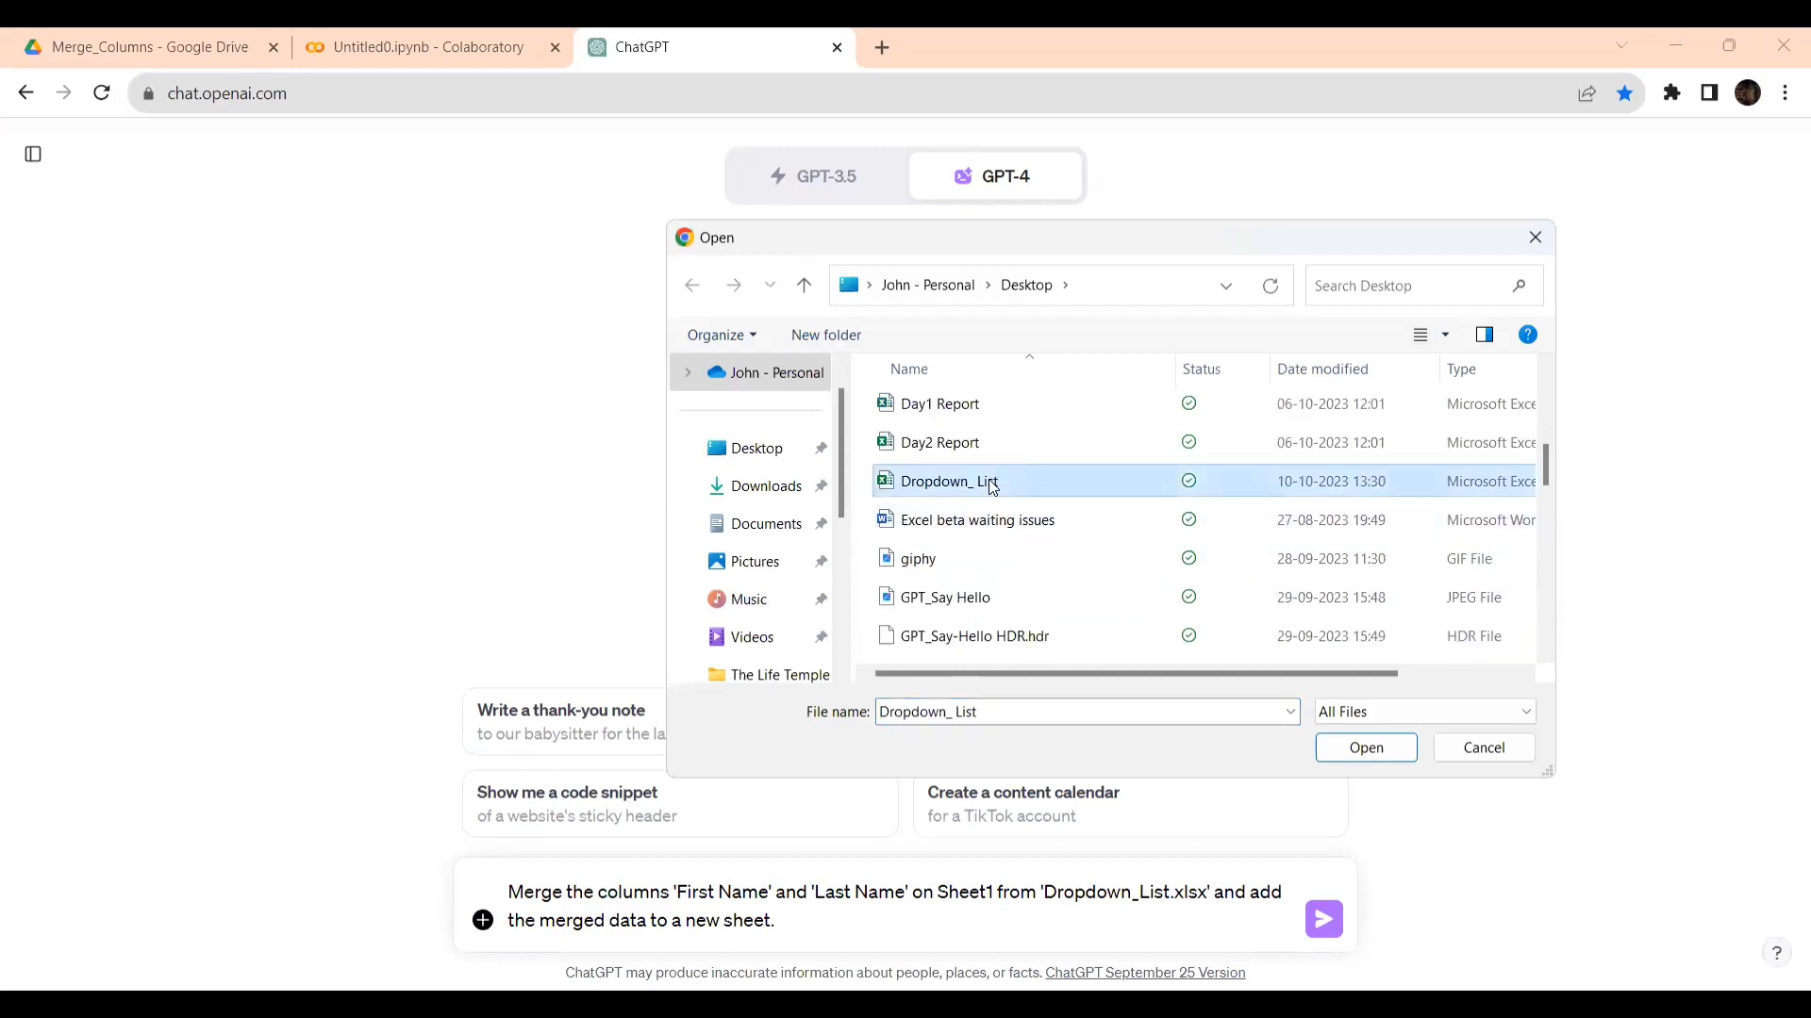
{"action": "double_click", "coordinate": [992, 483]}
{"action": "left_click", "coordinate": [1094, 539]}
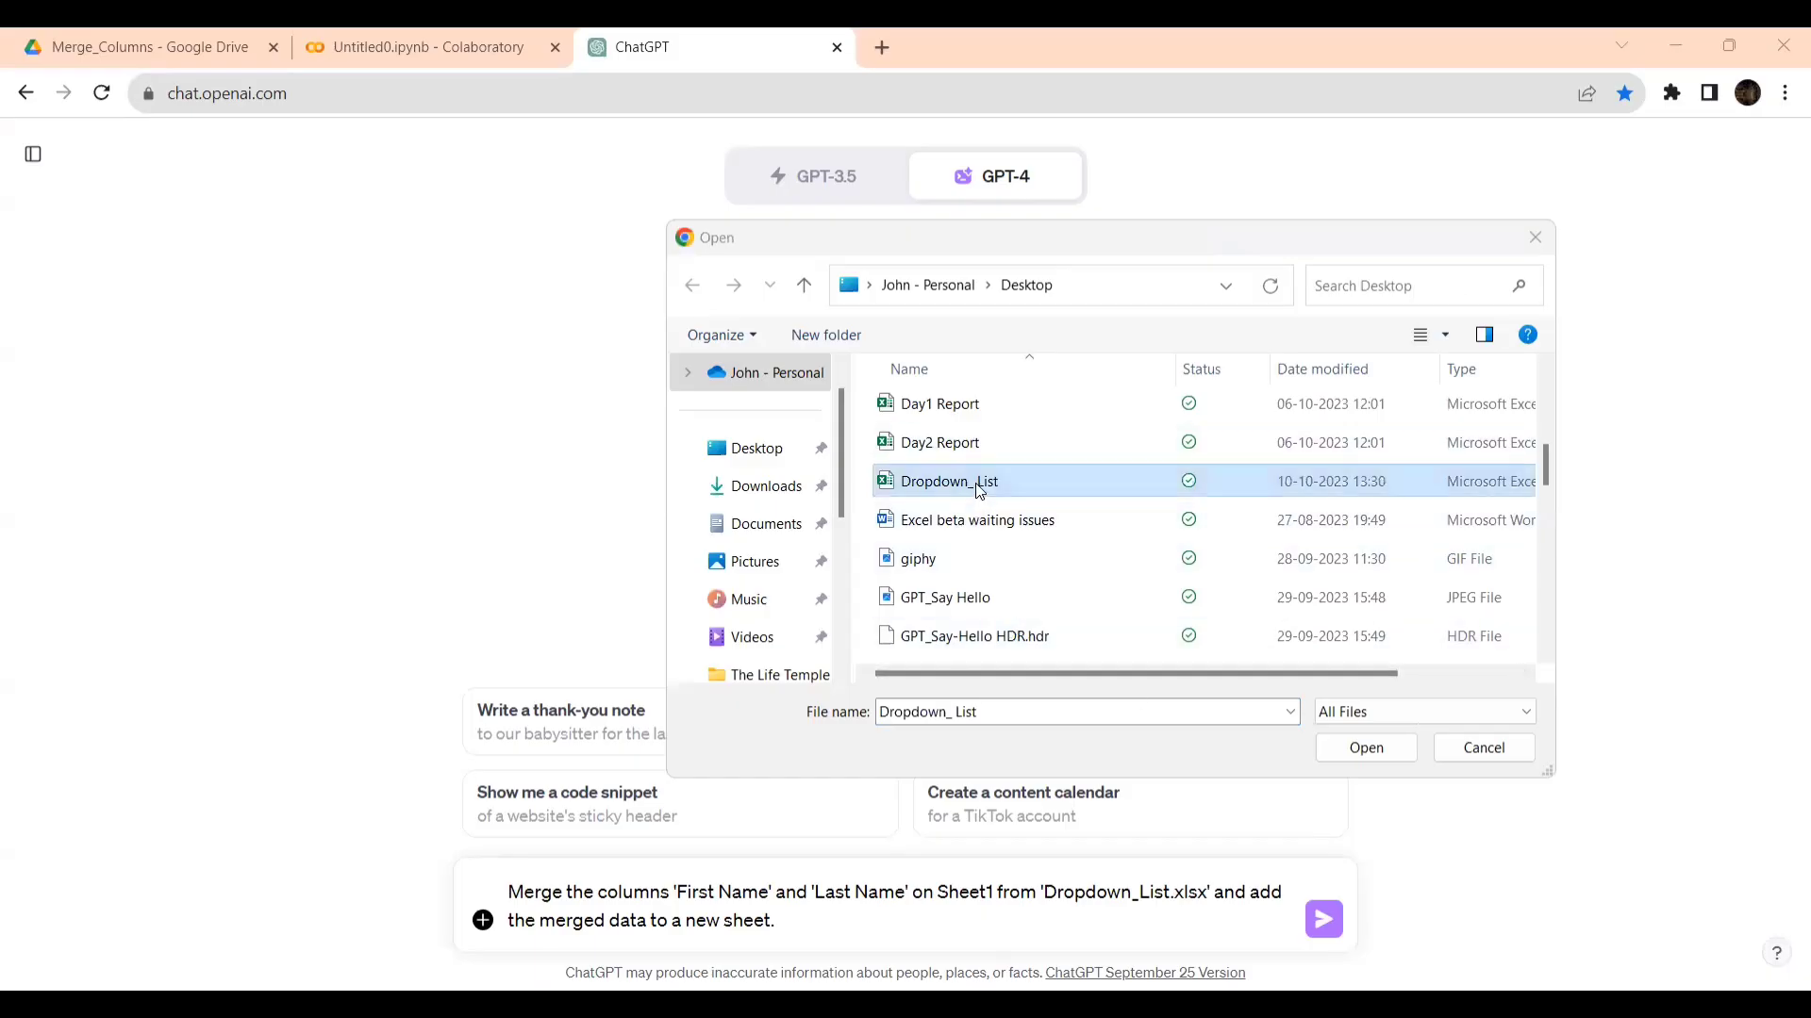
{"action": "double_click", "coordinate": [978, 490]}
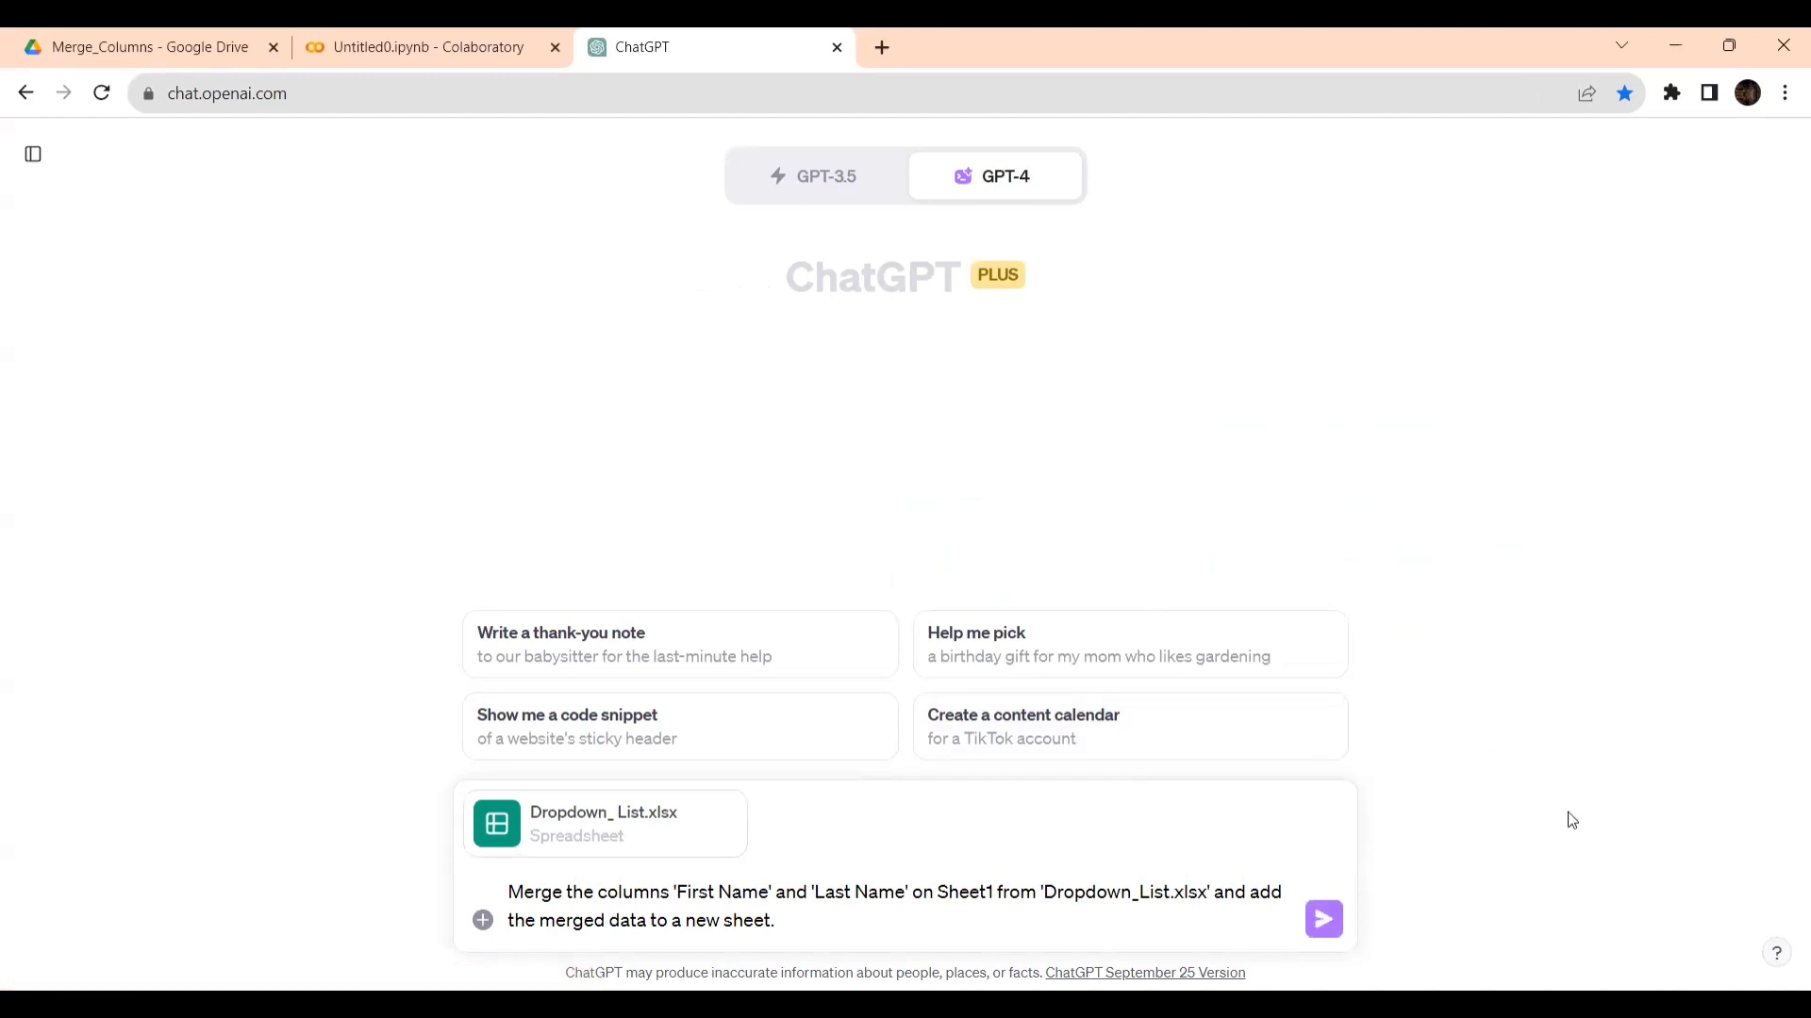
- Send the prompt with the attached workbook and expand the work details in the response
{"action": "left_click", "coordinate": [1324, 921]}
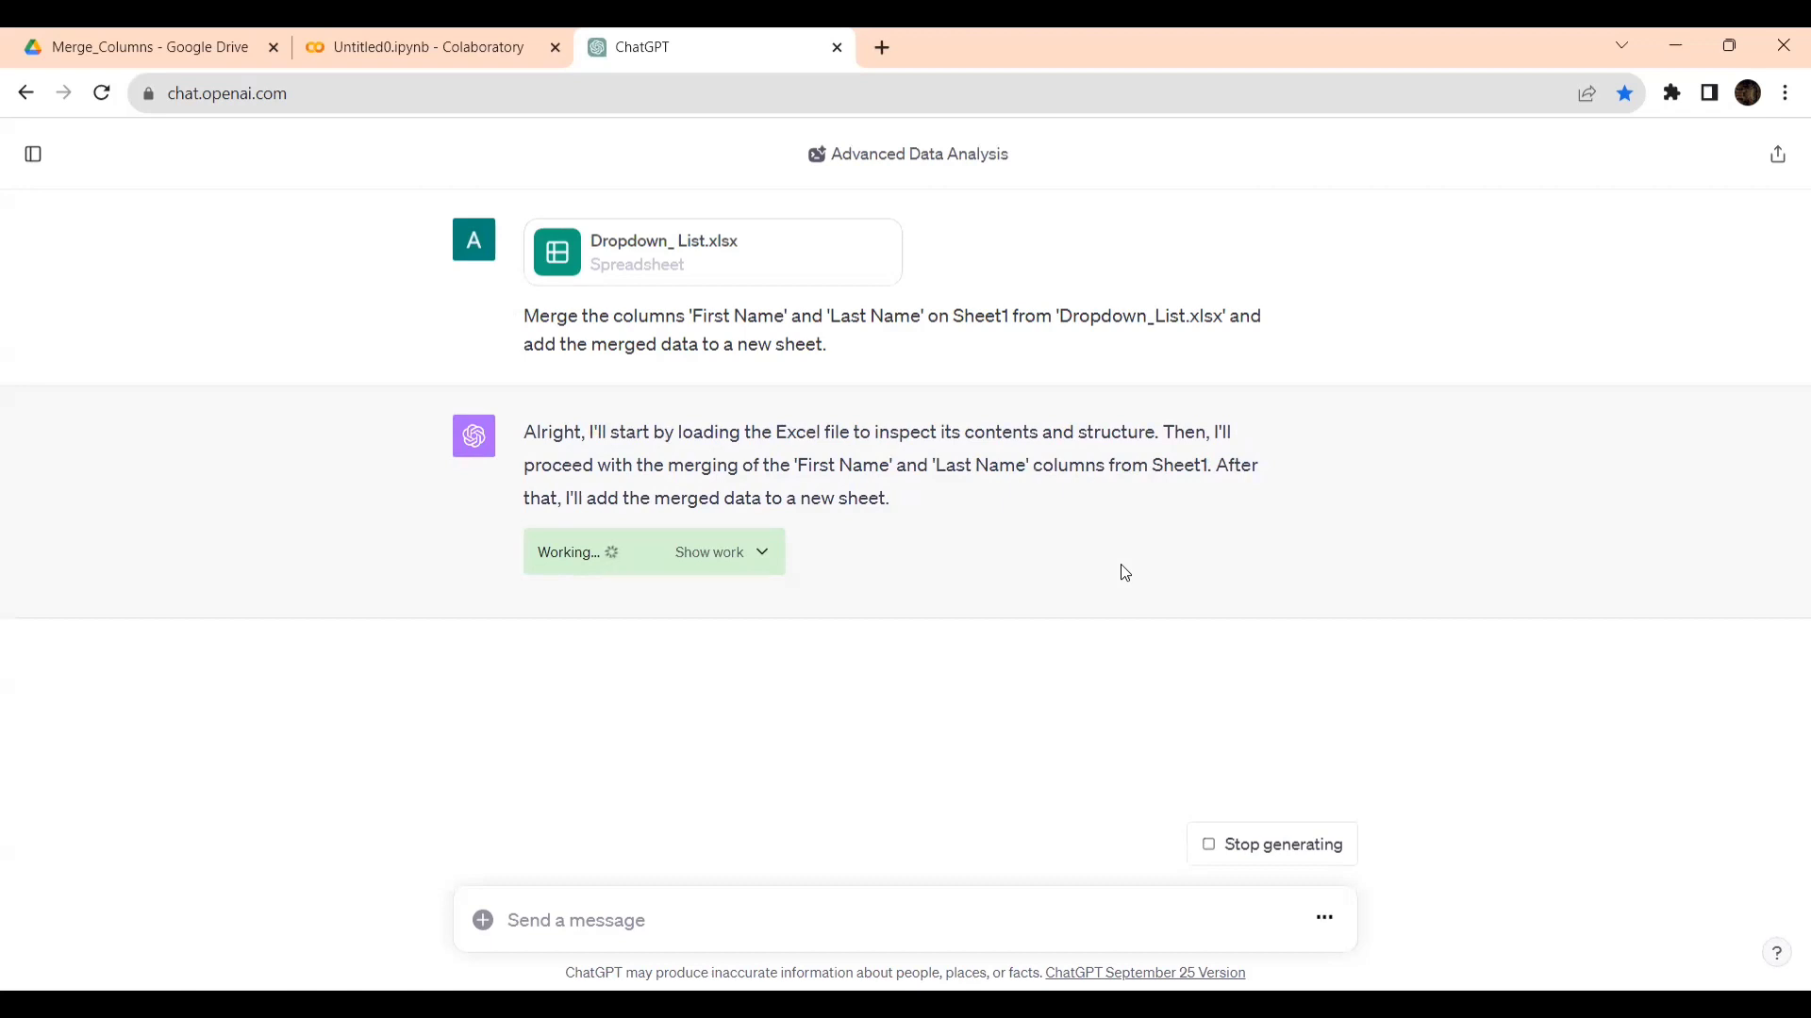
{"action": "left_click", "coordinate": [789, 554]}
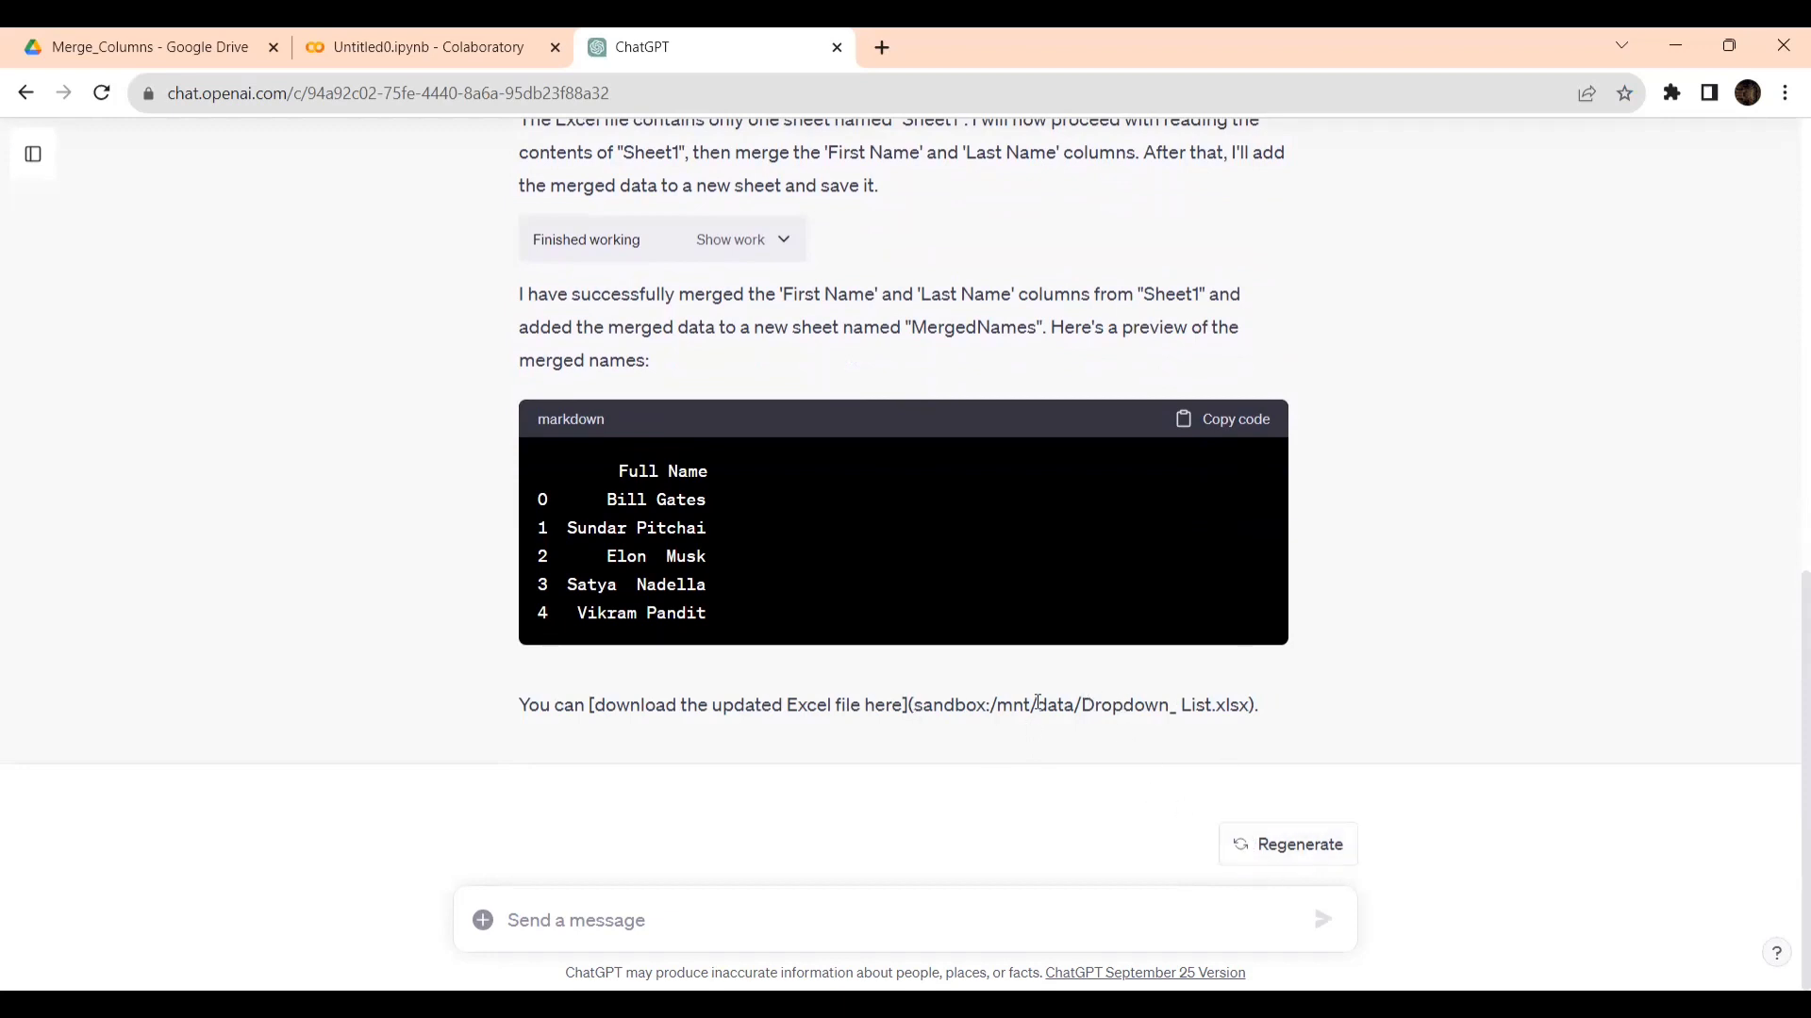
- Copy the first Python code block from the ChatGPT response into the empty cell below the cd command in the Colab notebook
{"action": "scroll", "coordinate": [1035, 700], "scroll_direction": "up", "scroll_amount": 10}
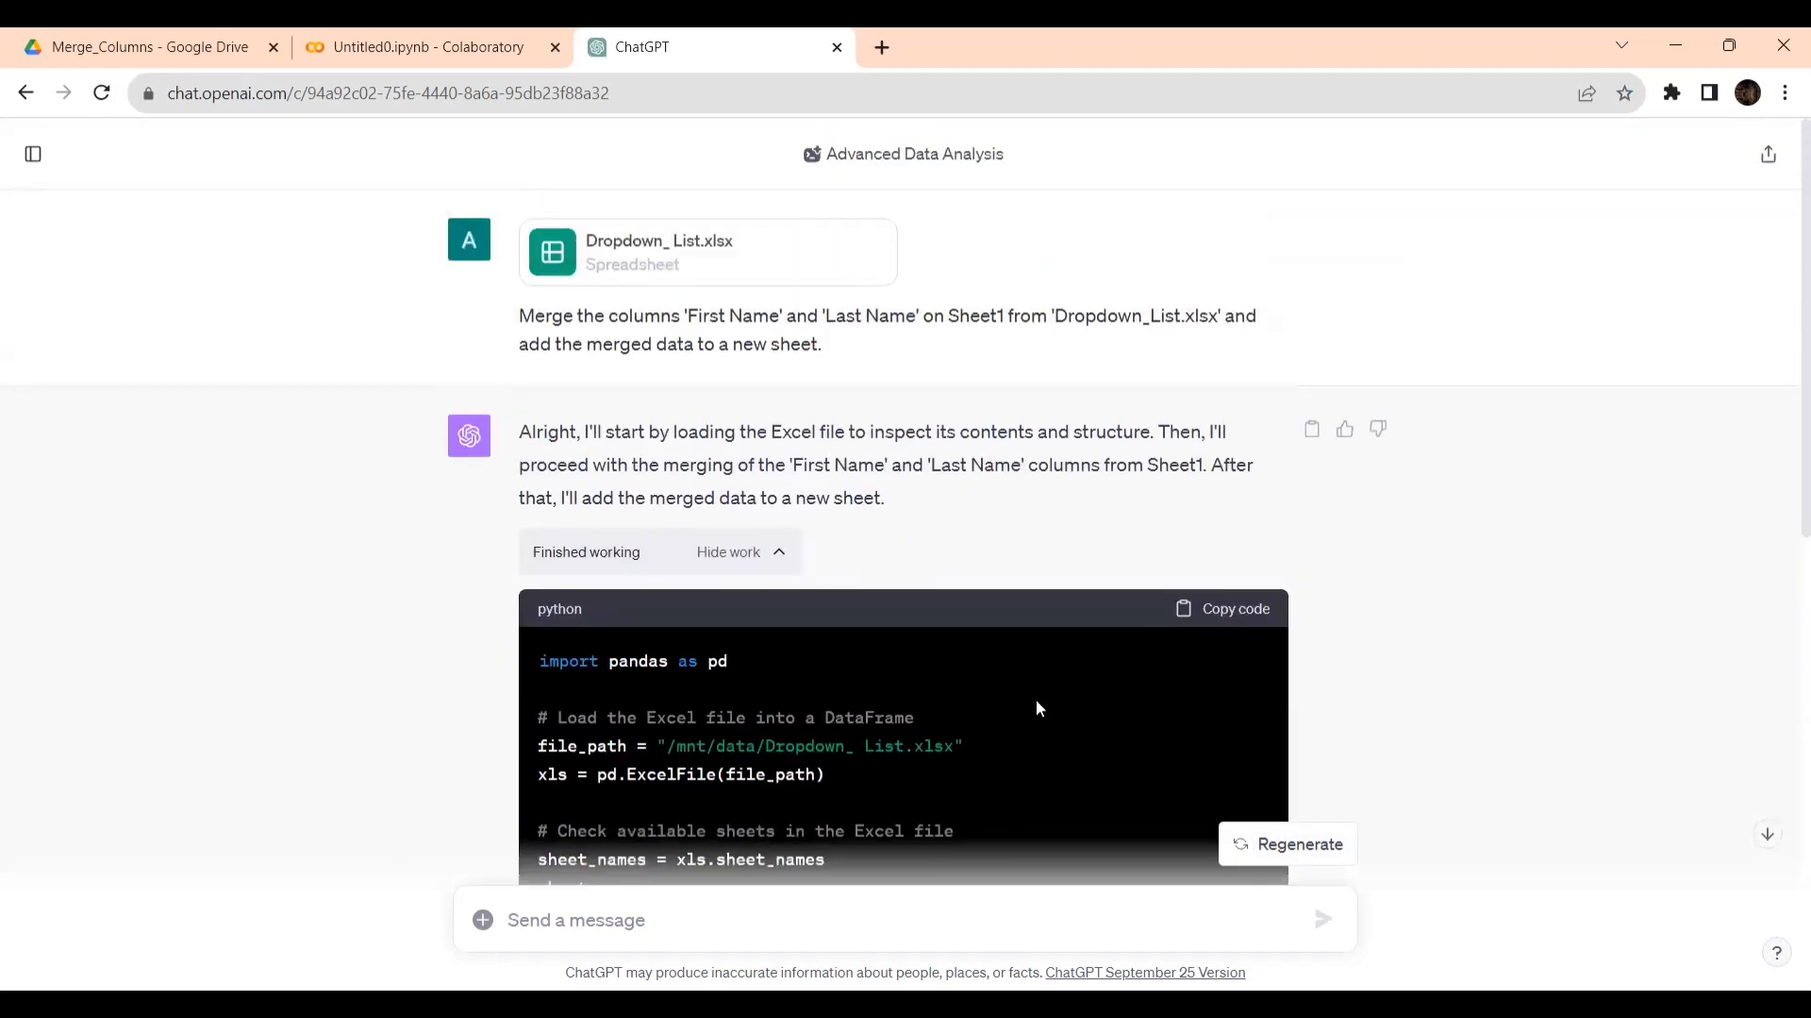
{"action": "scroll", "coordinate": [1036, 710], "scroll_direction": "down", "scroll_amount": 2}
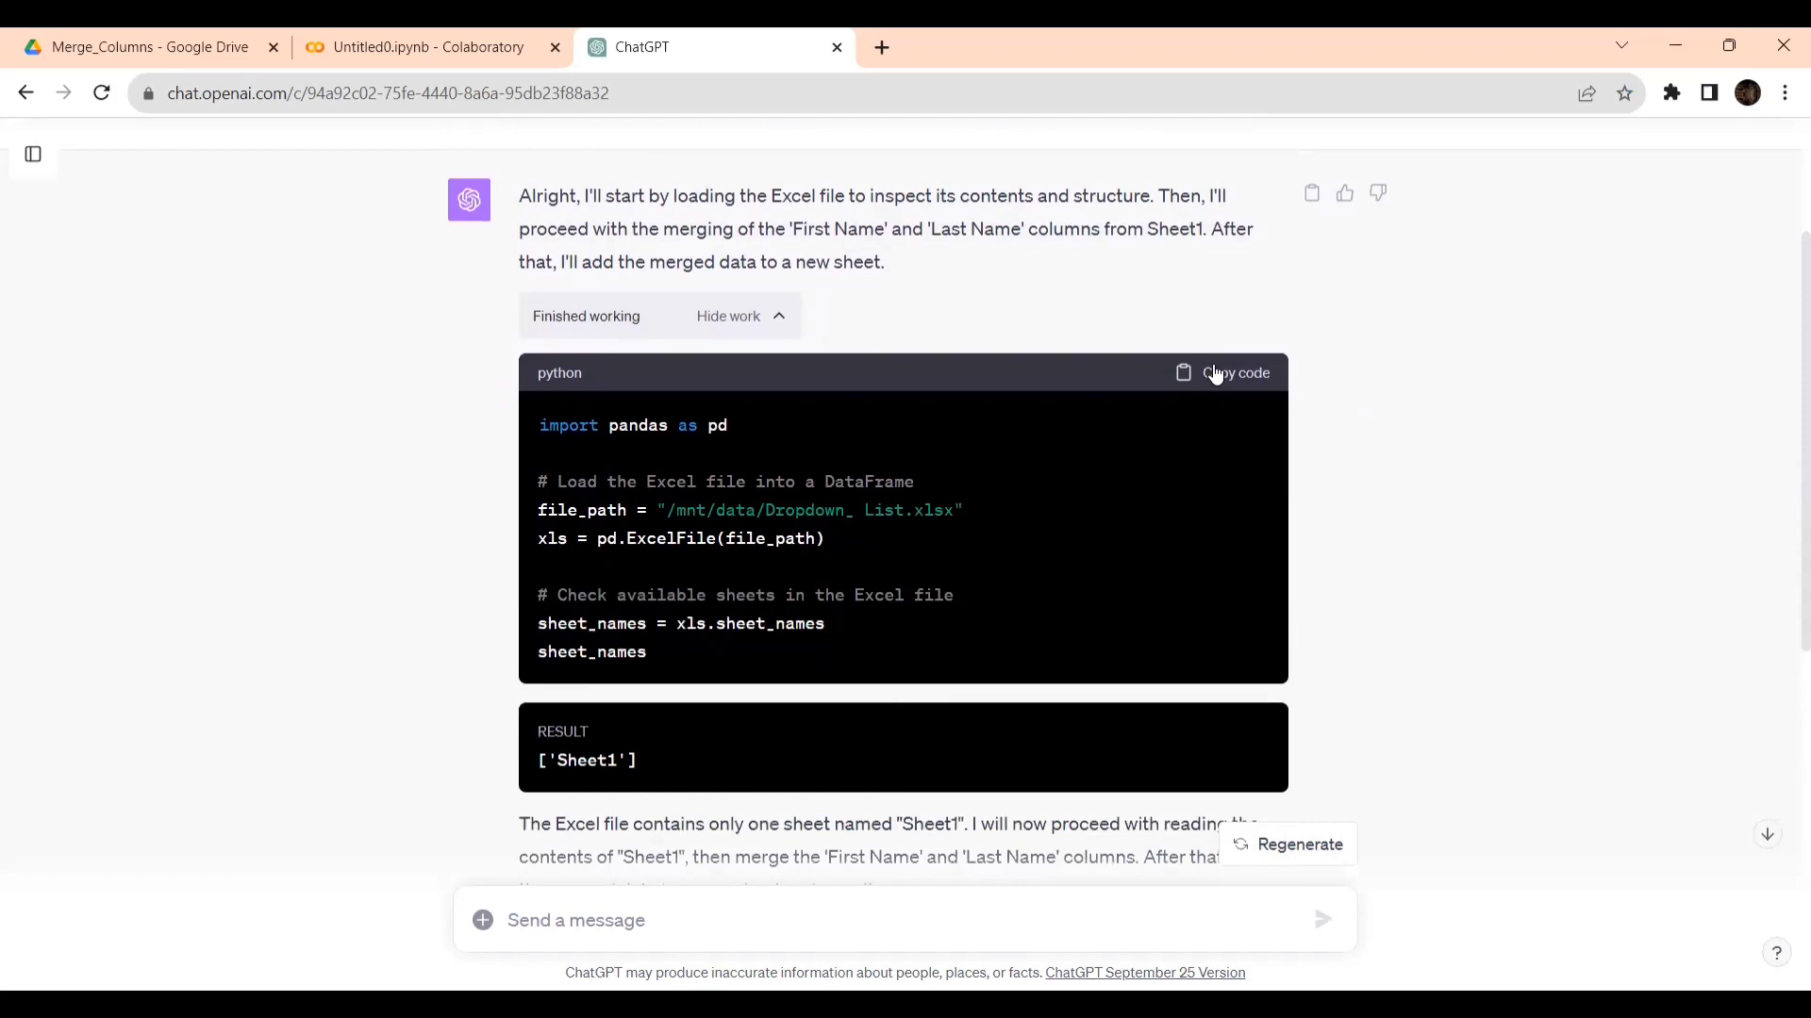
{"action": "left_click", "coordinate": [1223, 375]}
{"action": "left_click", "coordinate": [457, 52]}
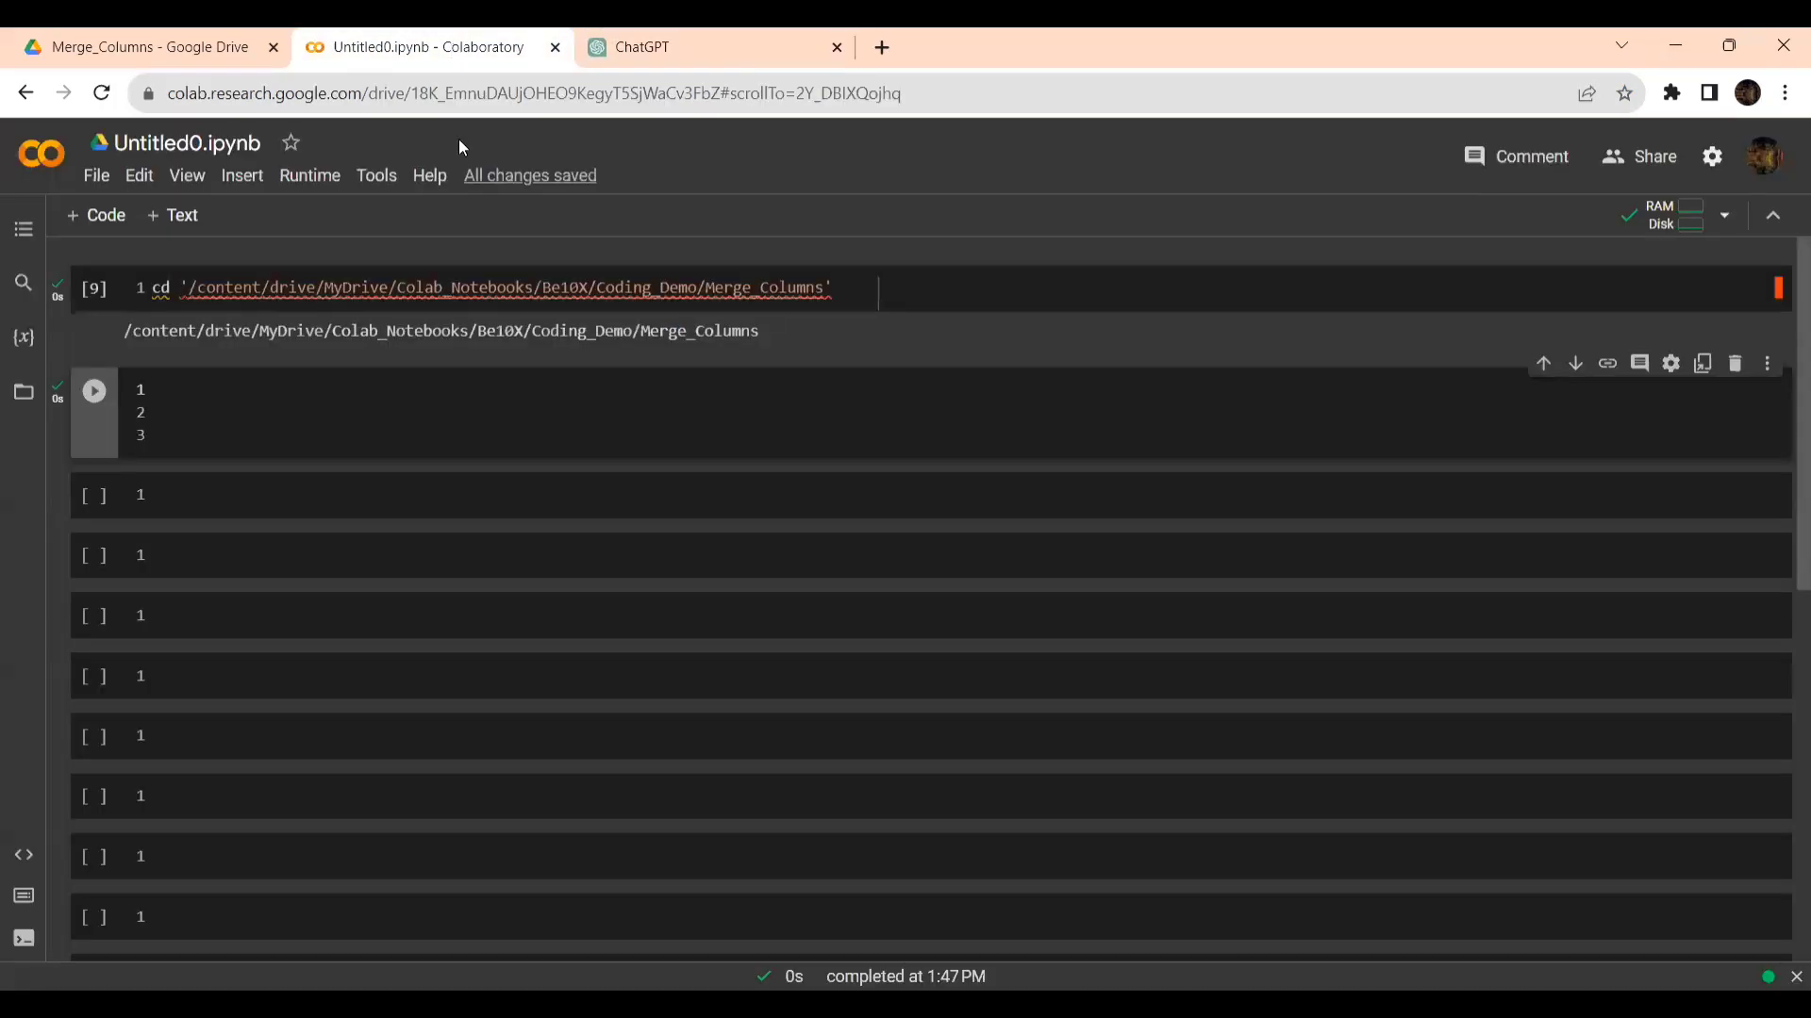
{"action": "left_click", "coordinate": [341, 389]}
{"action": "key", "text": "ctrl+v"}
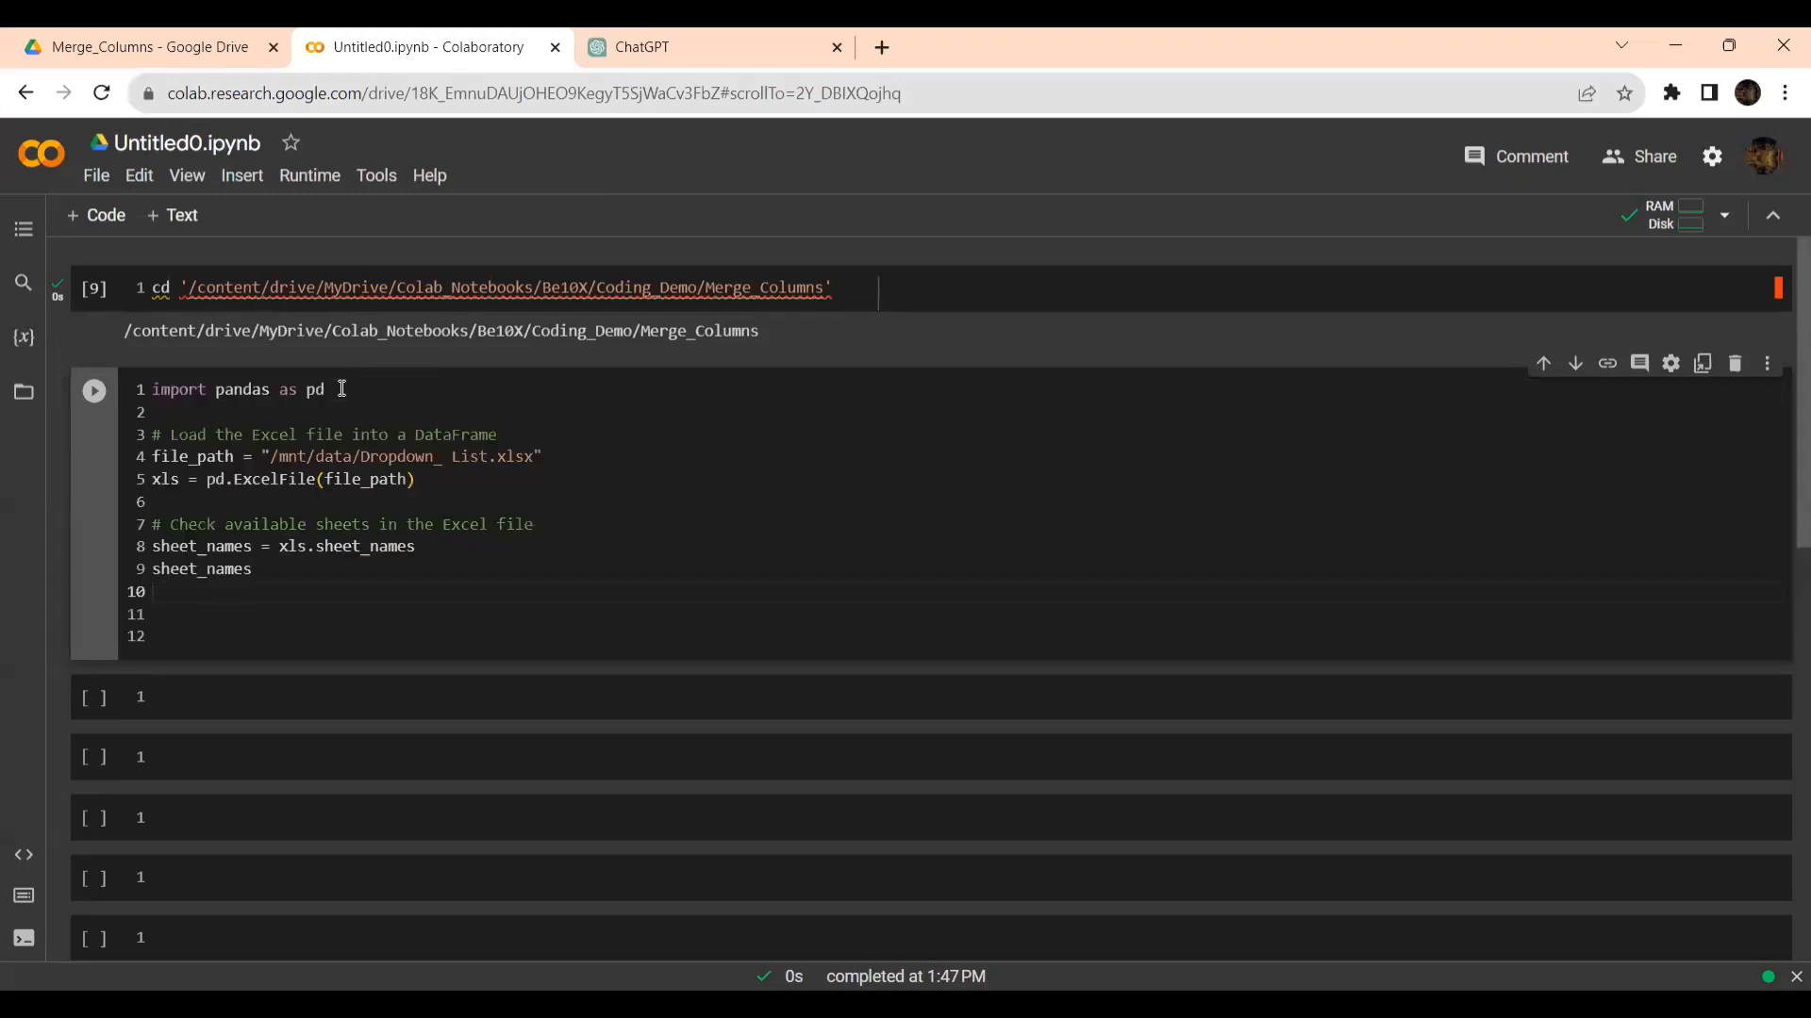
- Set file_path to "/content/drive/MyDrive/Colab_Notebooks/Be10X/Coding_Demo/Merge_Columns/Dropdown_List.xlsx" in the pandas cell and run the cell
{"action": "left_click", "coordinate": [441, 465]}
{"action": "key", "text": "Delete"}
{"action": "left_click", "coordinate": [191, 286]}
{"action": "left_click_drag", "start_coordinate": [198, 282], "coordinate": [823, 279]}
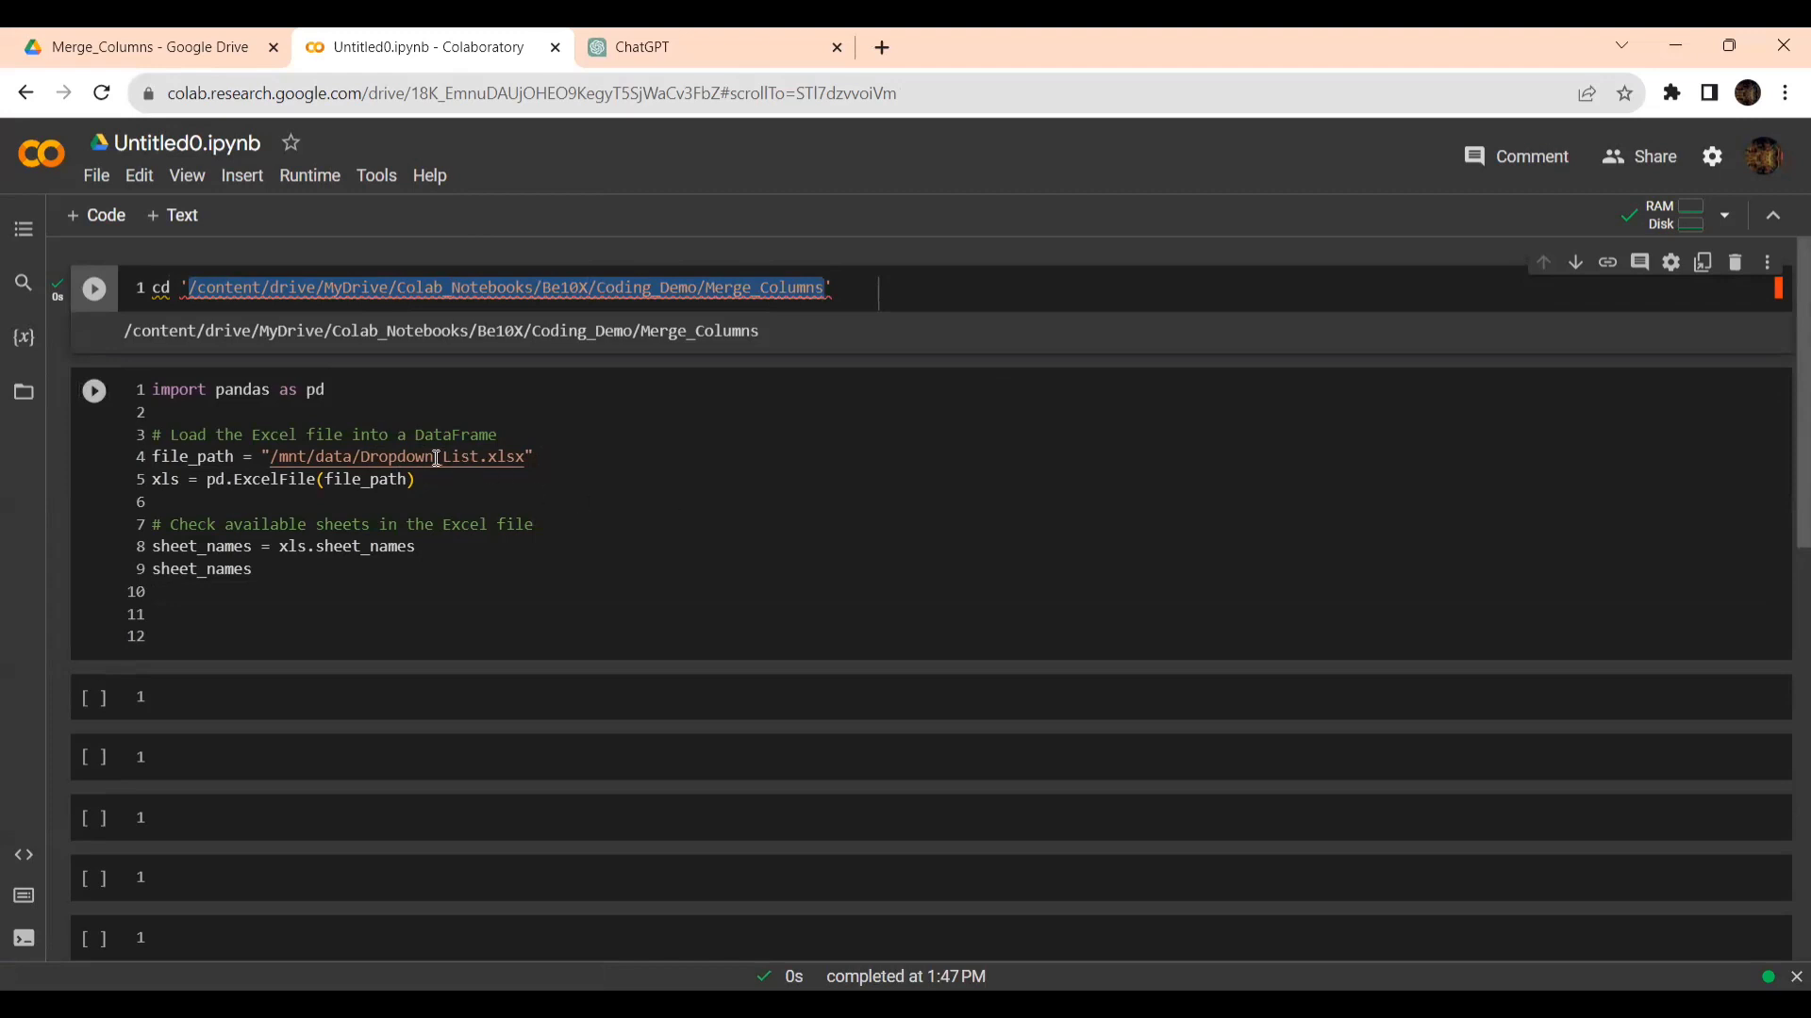
{"action": "left_click", "coordinate": [359, 457]}
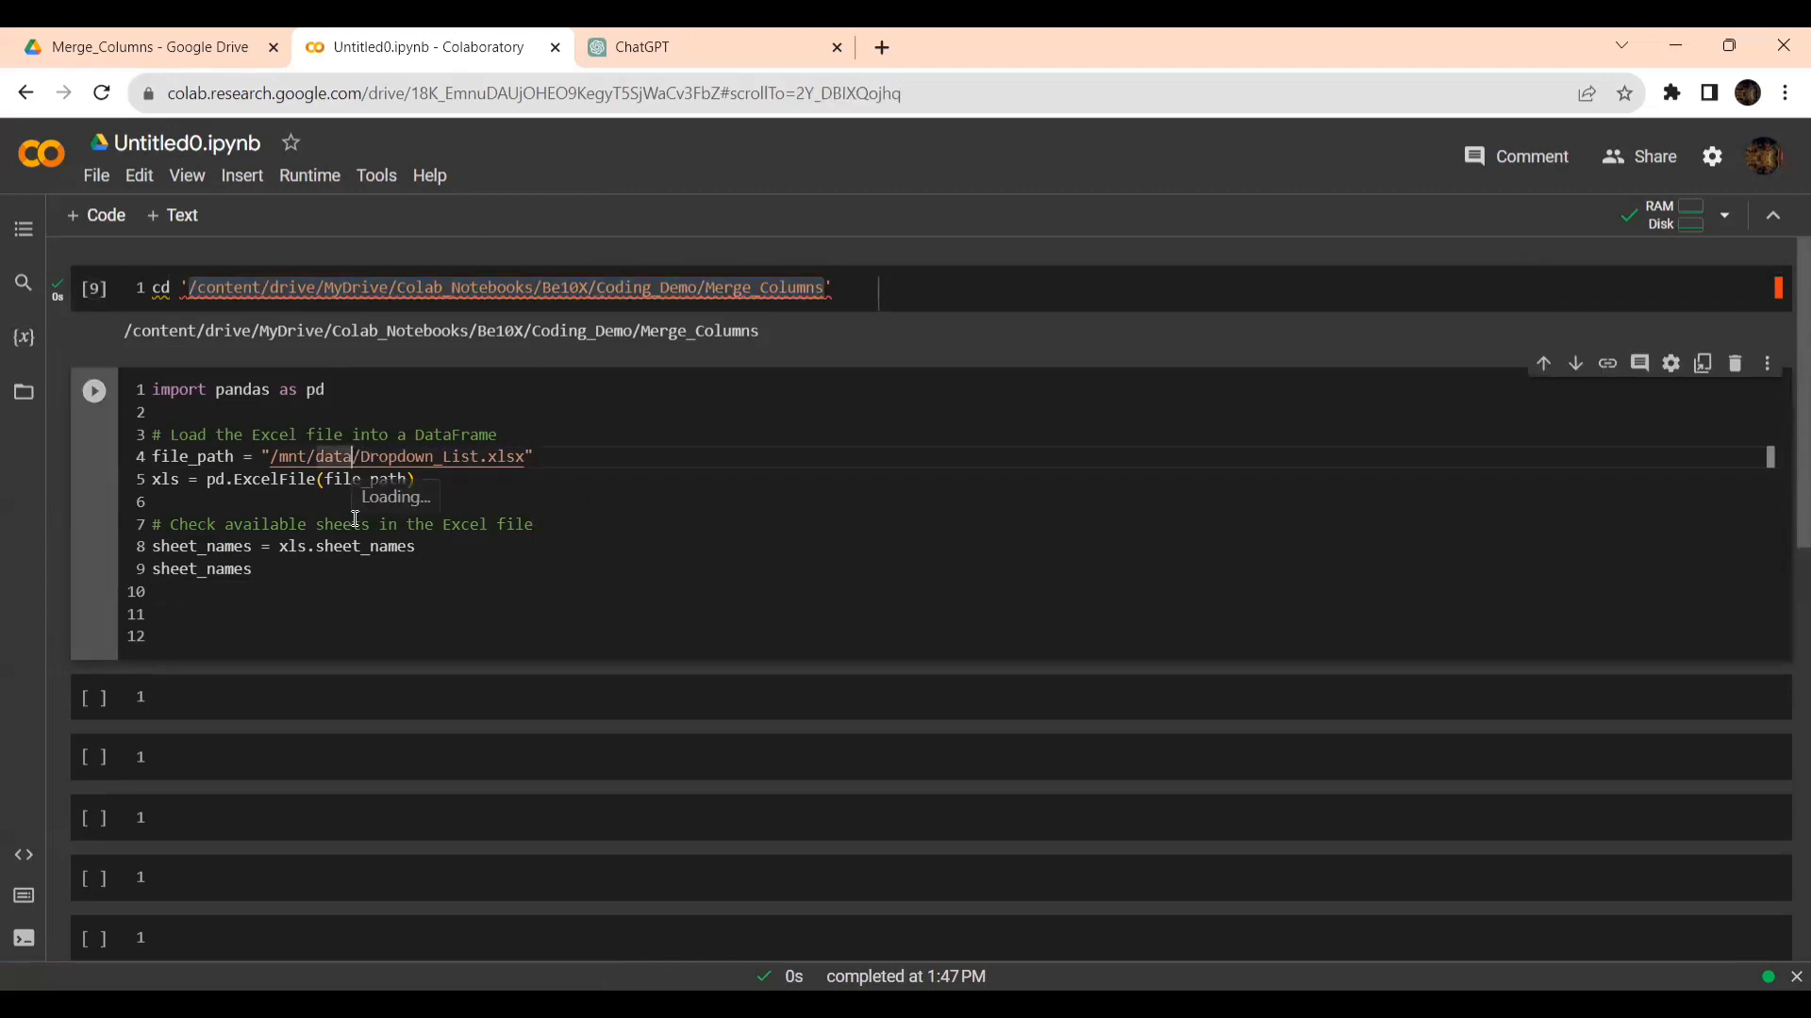
{"action": "key", "text": "BackSpace"}
{"action": "key", "text": "BackSpace"}
{"action": "key", "text": "BackSpace"}
{"action": "key", "text": "BackSpace"}
{"action": "key", "text": "BackSpace"}
{"action": "key", "text": "BackSpace"}
{"action": "key", "text": "BackSpace"}
{"action": "key", "text": "BackSpace"}
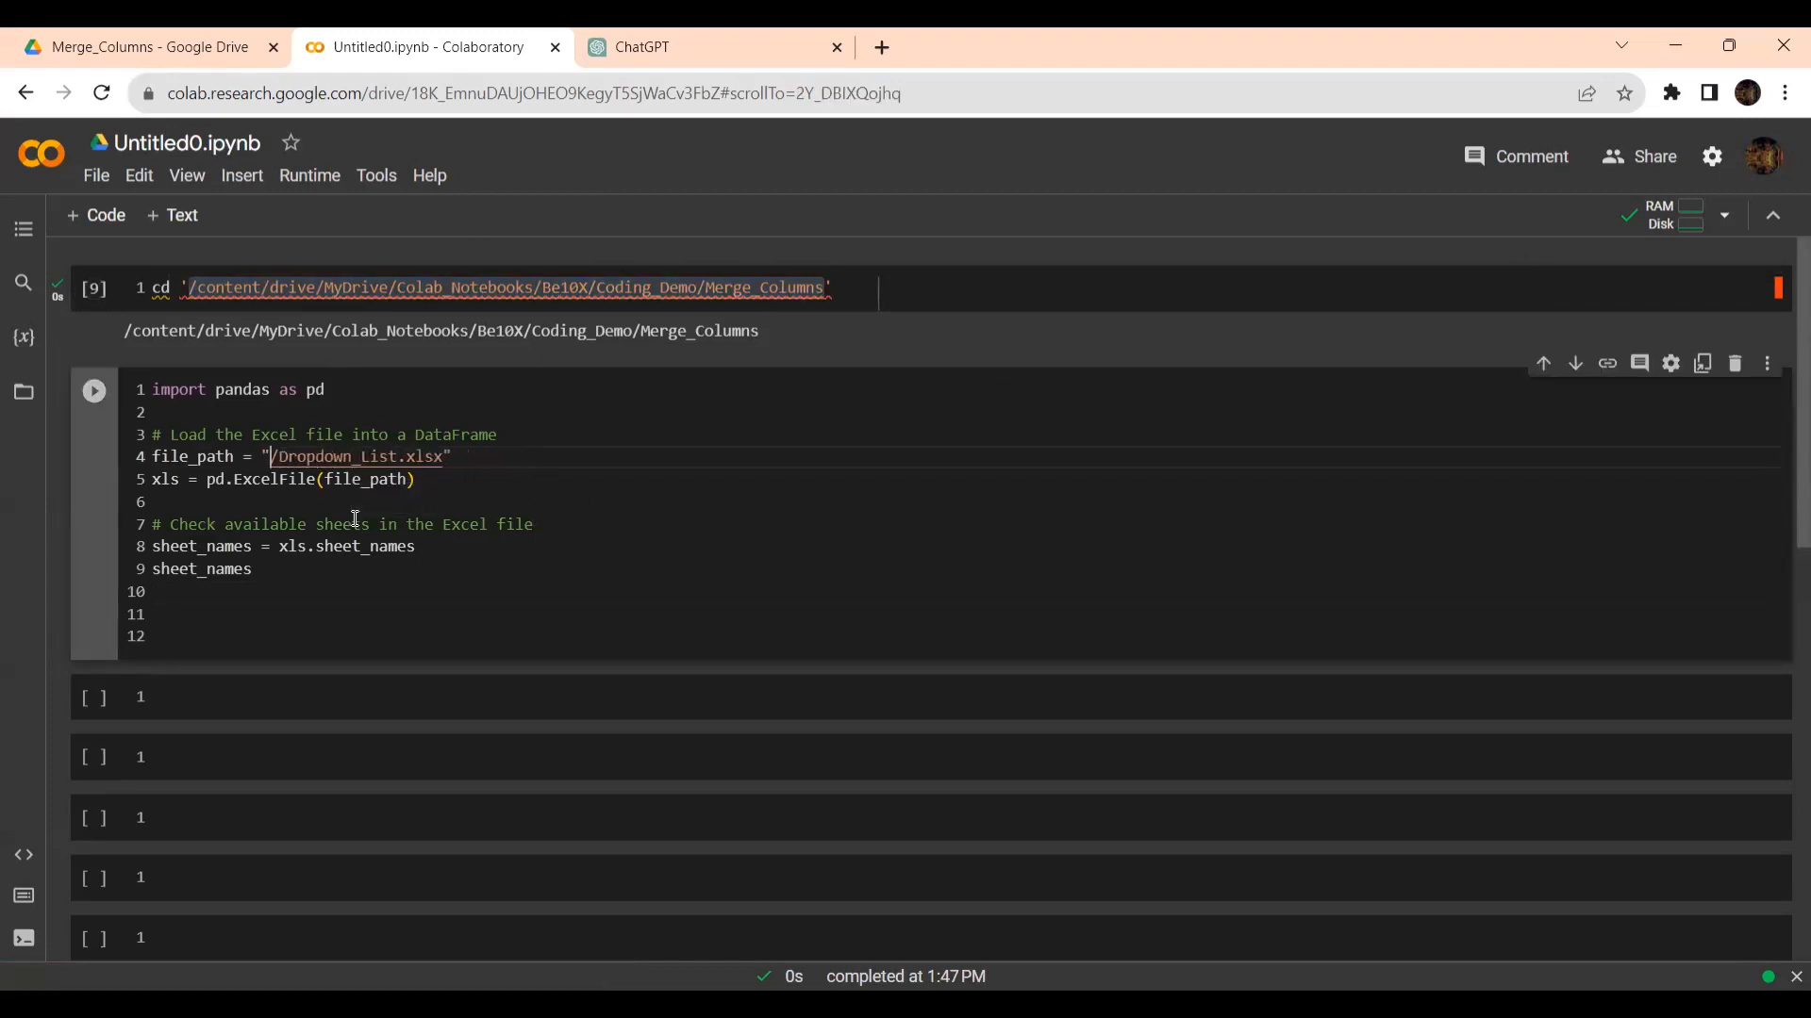
{"action": "key", "text": "ctrl+v"}
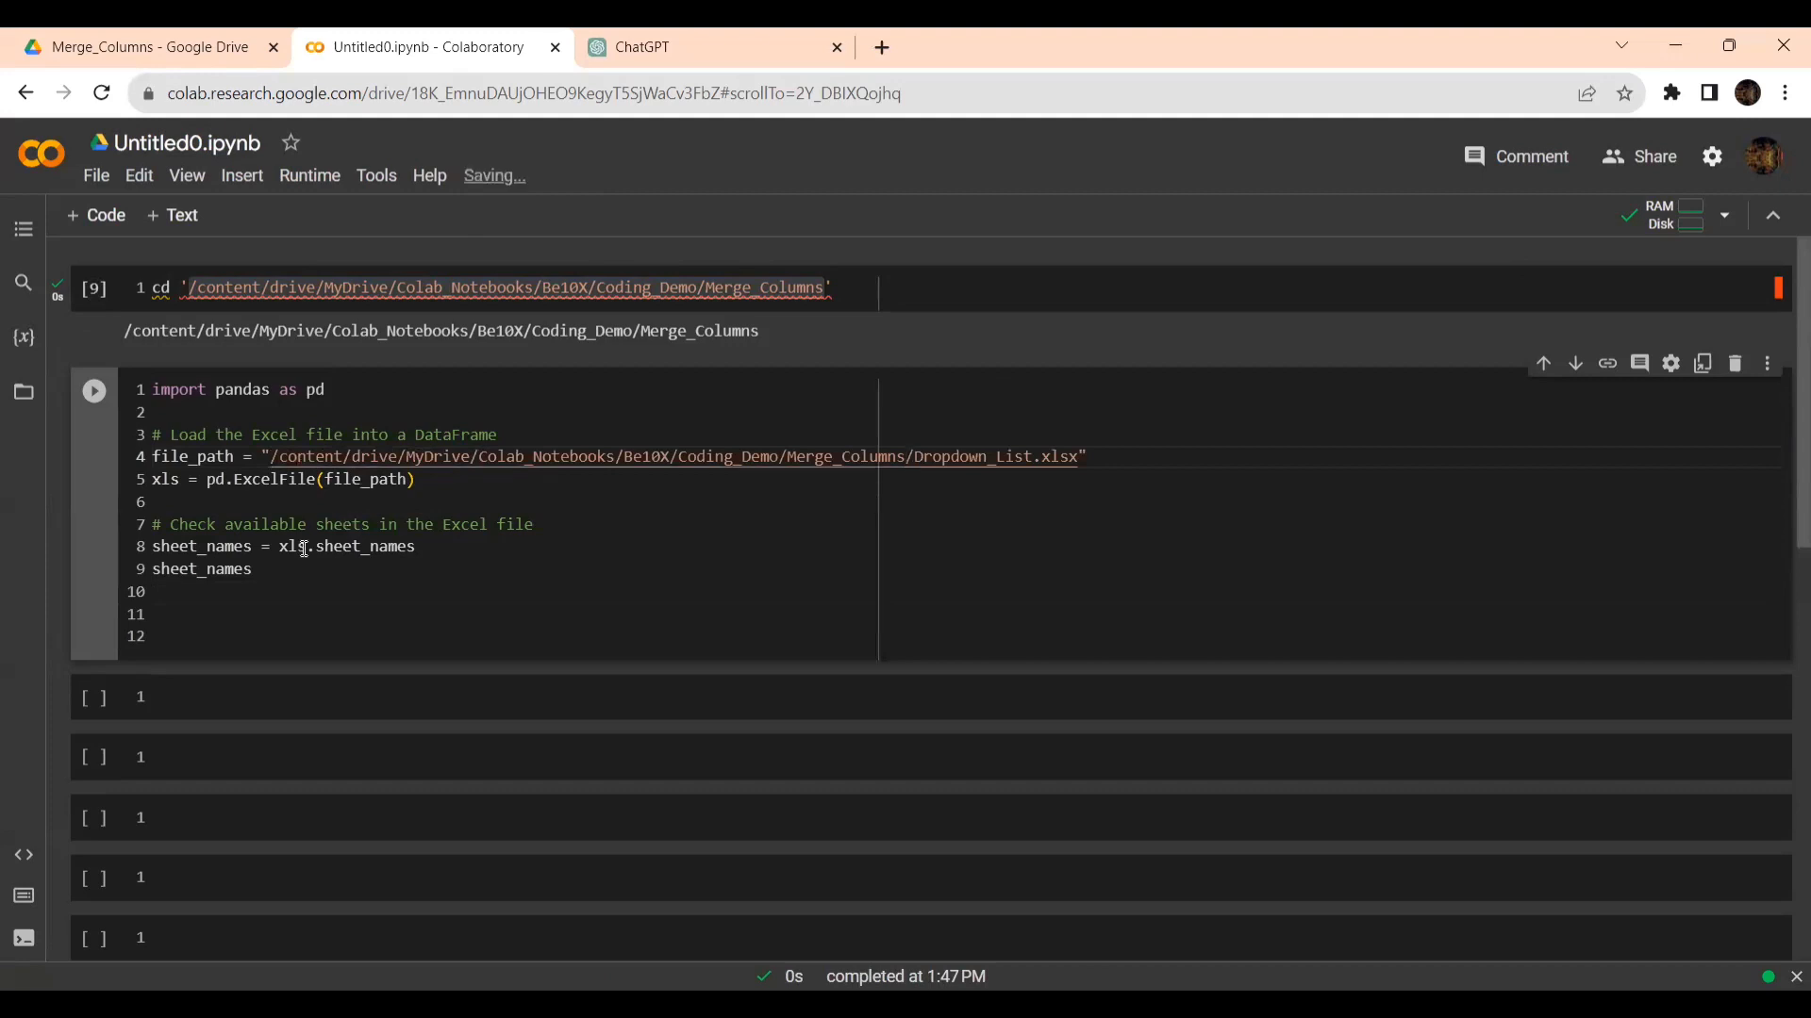
{"action": "left_click", "coordinate": [344, 629]}
{"action": "key", "text": "ctrl+Return"}
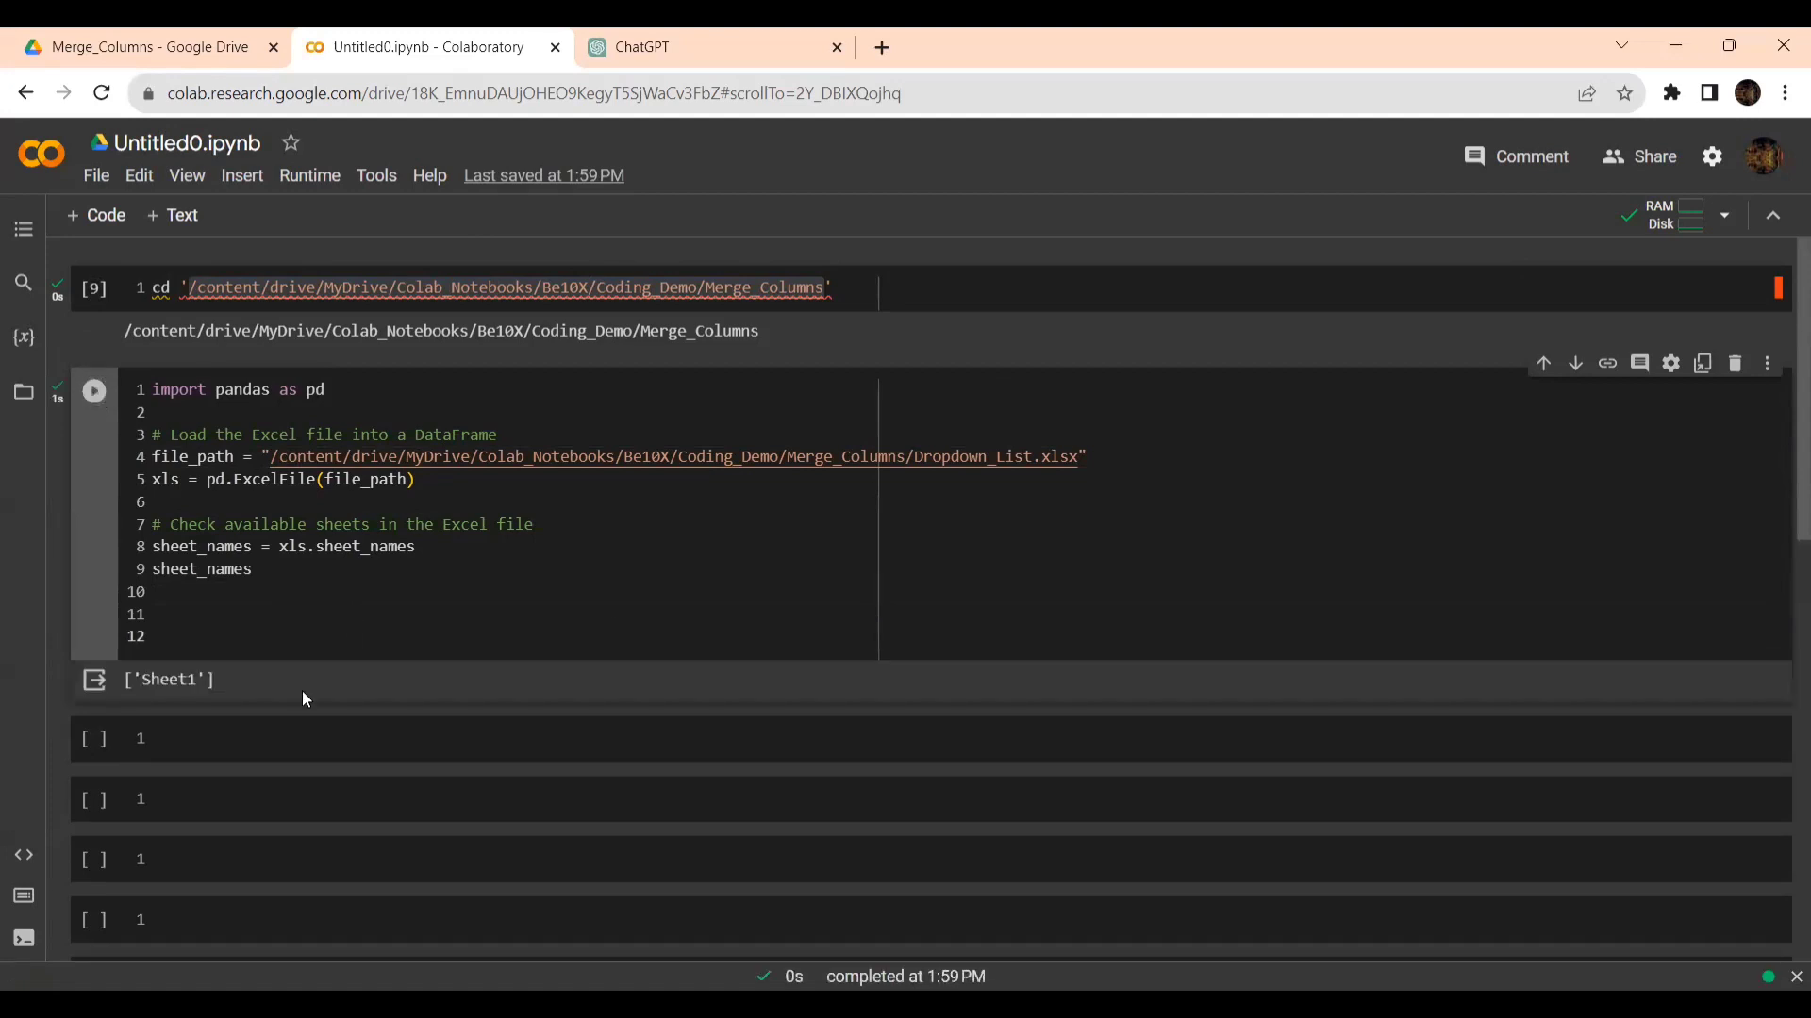
- Look through the rest of the ChatGPT response below the first code block, including its merged names preview, and return to the Colab notebook
{"action": "key", "text": "ctrl+Tab"}
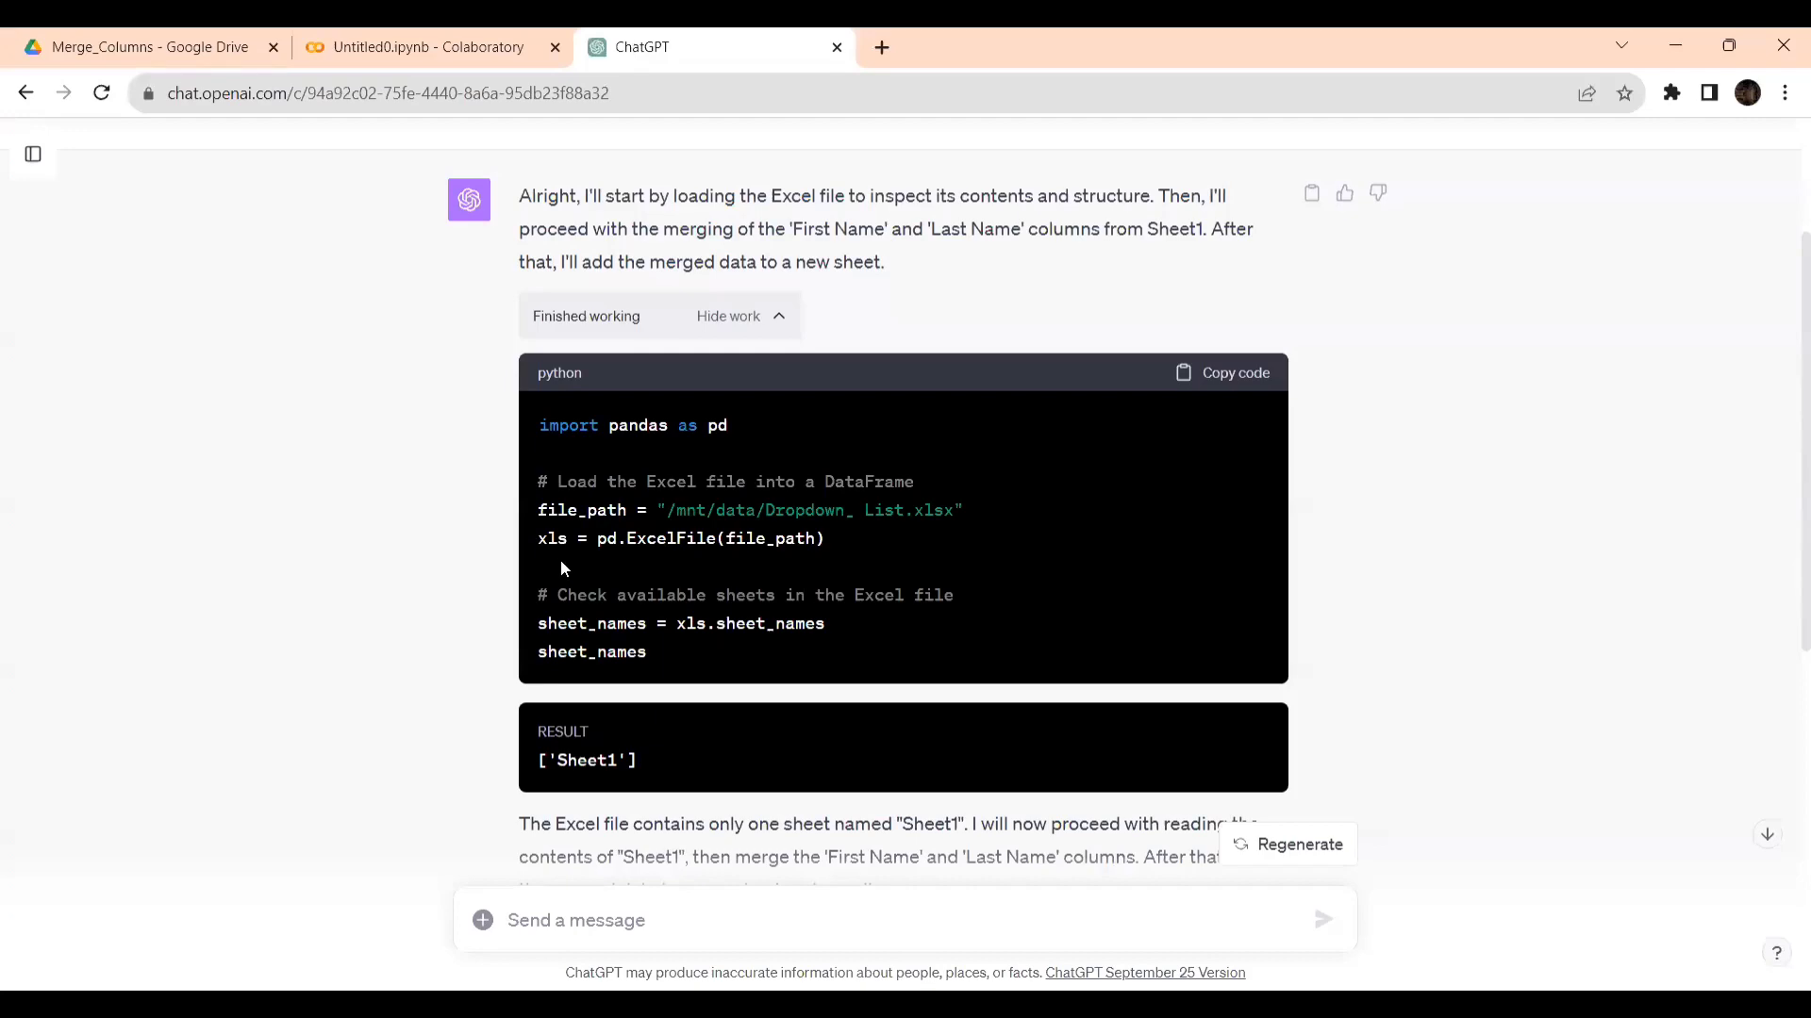
{"action": "scroll", "coordinate": [560, 558], "scroll_direction": "down", "scroll_amount": 3}
{"action": "scroll", "coordinate": [582, 580], "scroll_direction": "down", "scroll_amount": 5}
{"action": "scroll", "coordinate": [582, 580], "scroll_direction": "up", "scroll_amount": 5}
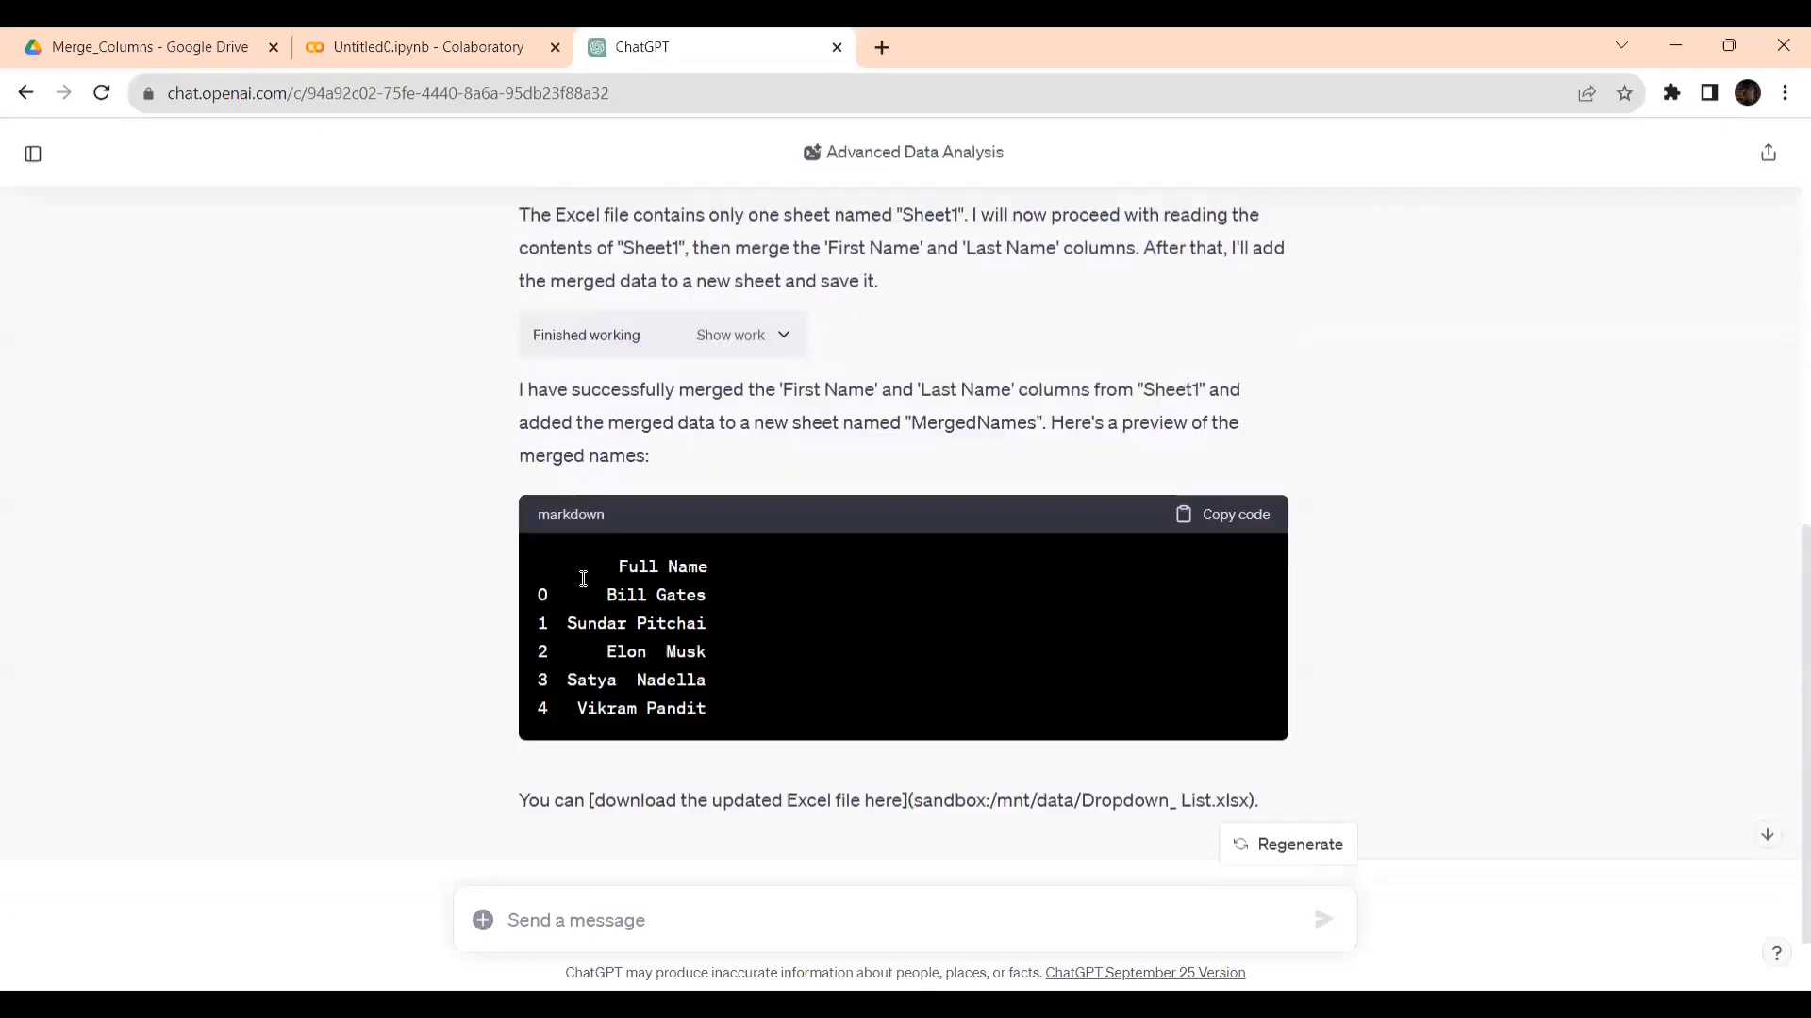
{"action": "scroll", "coordinate": [582, 578], "scroll_direction": "up", "scroll_amount": 1}
{"action": "scroll", "coordinate": [582, 586], "scroll_direction": "down", "scroll_amount": 4}
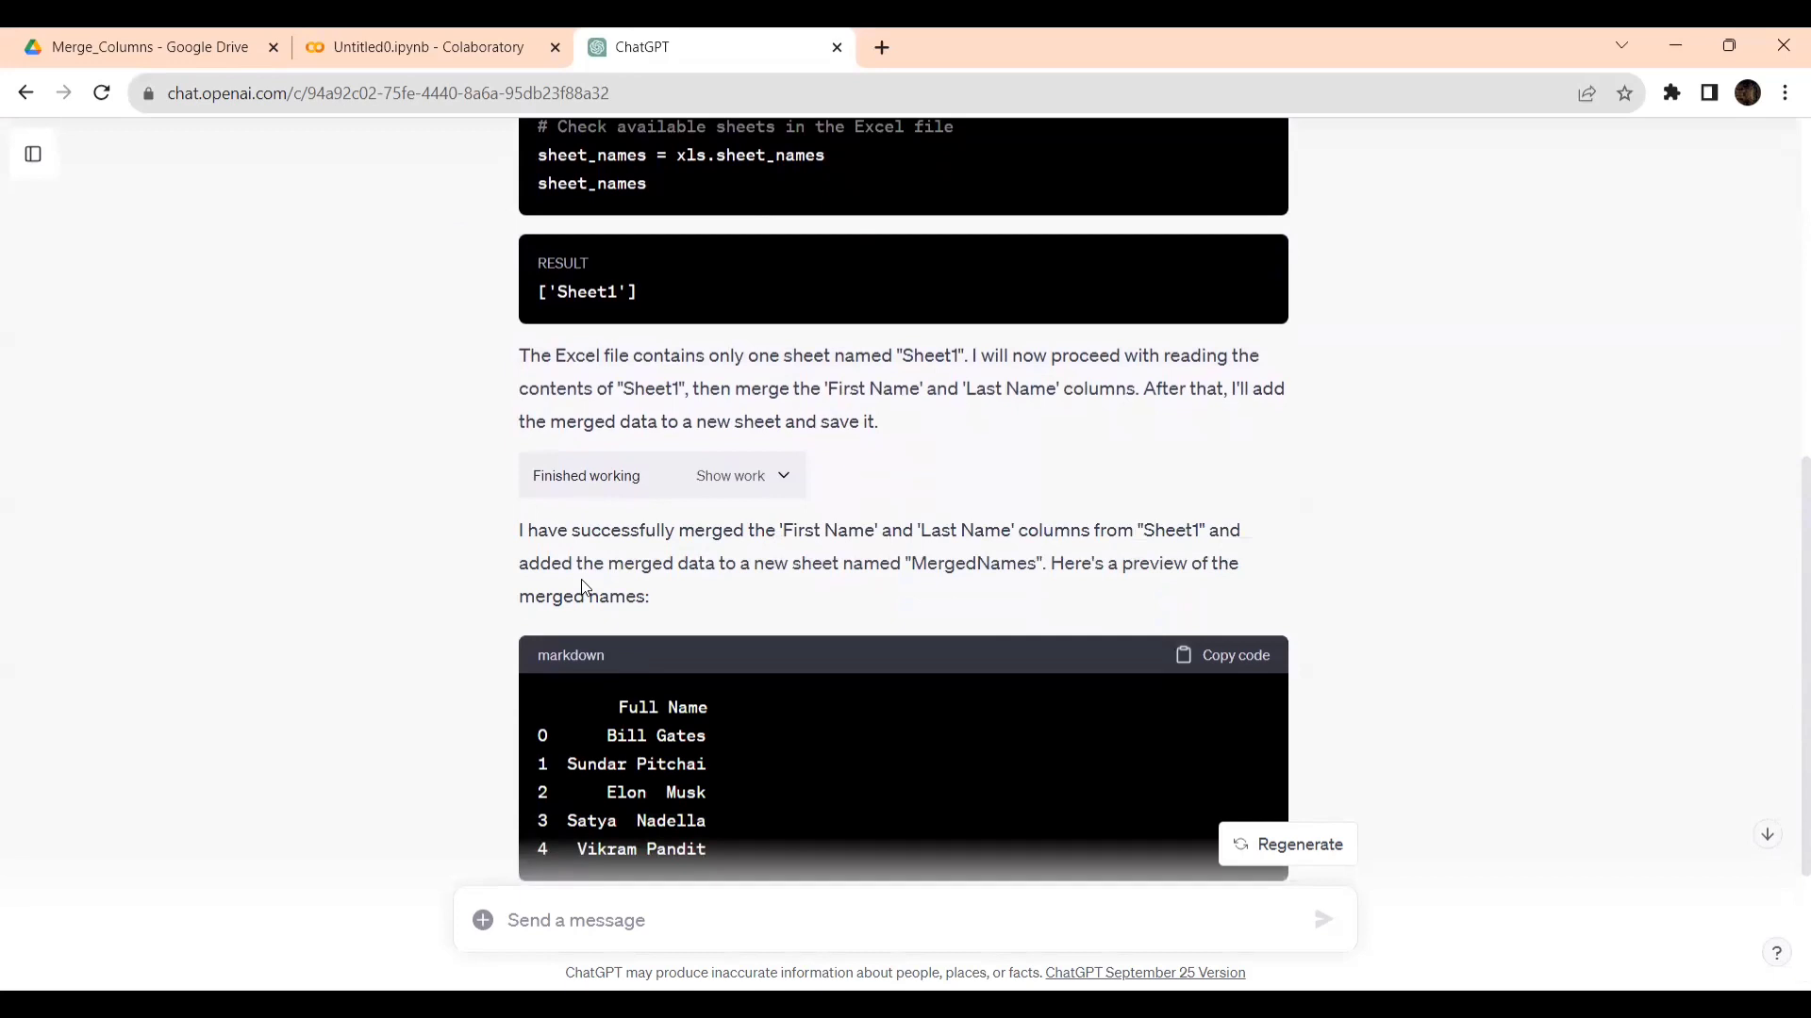
{"action": "left_click", "coordinate": [432, 53]}
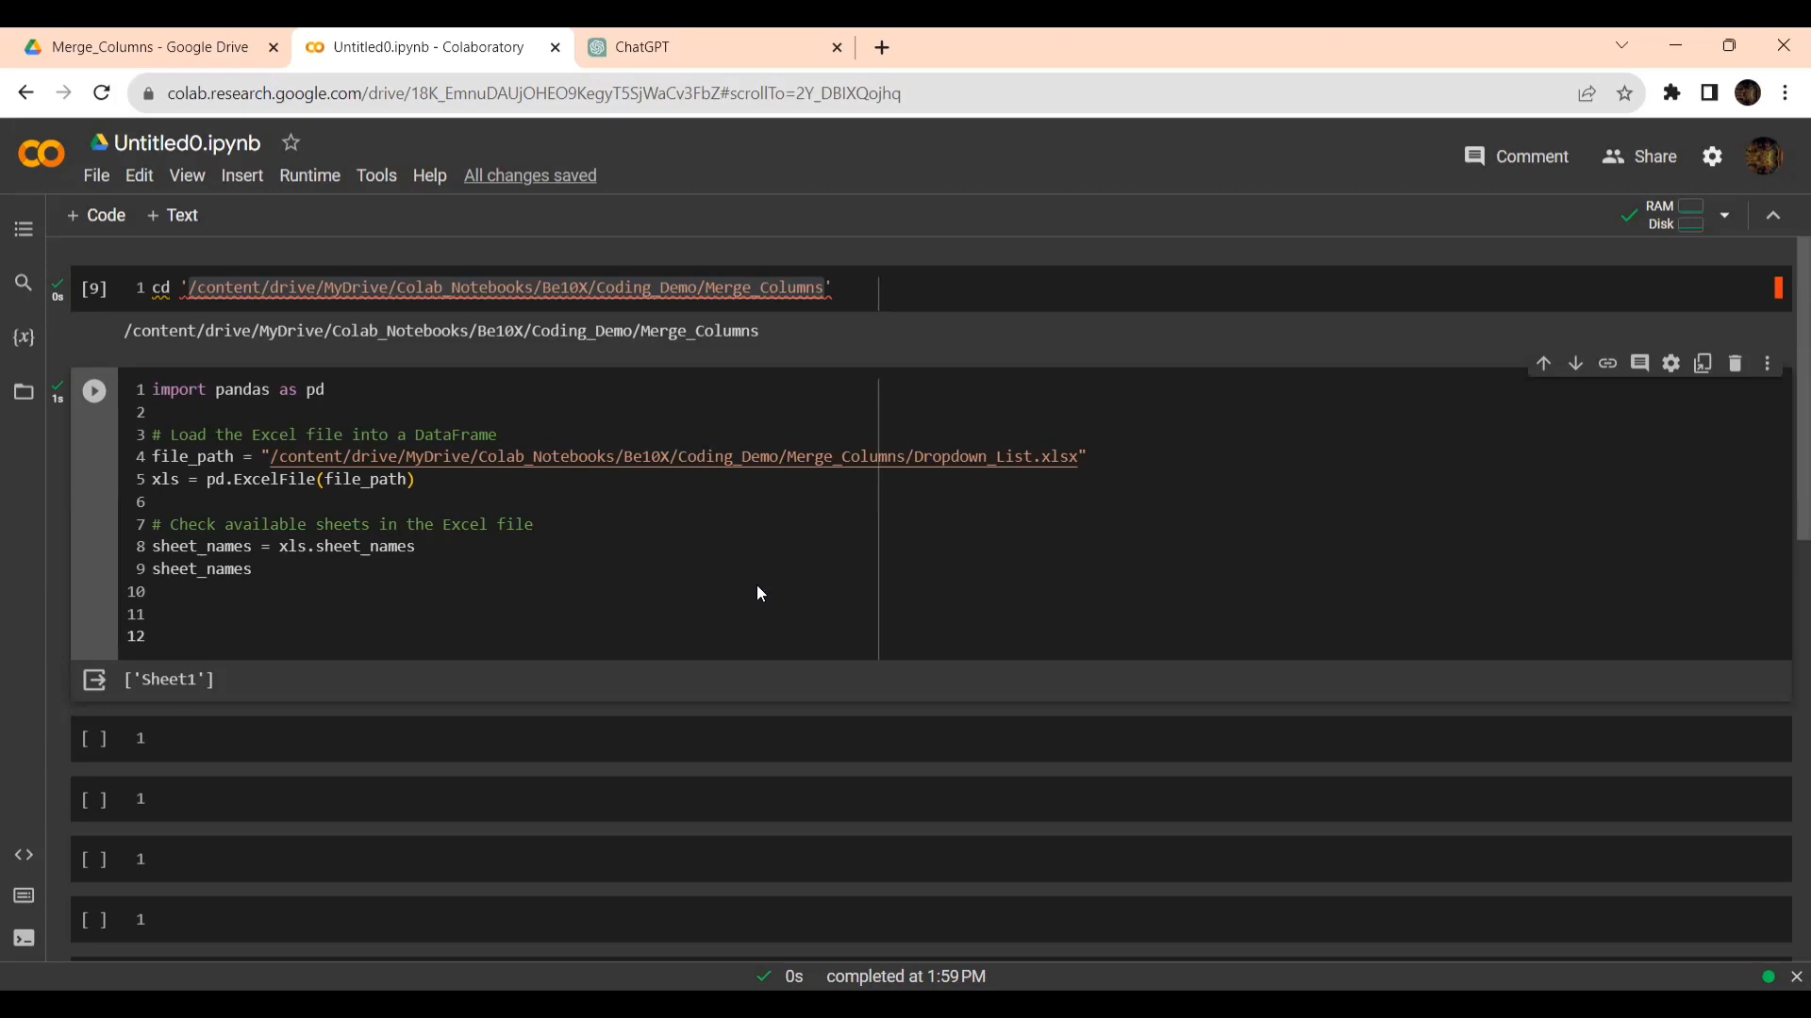
- Expand the second work details in the ChatGPT response and copy its Python code into the empty Colab cell below the sheet names output
{"action": "left_click", "coordinate": [648, 47]}
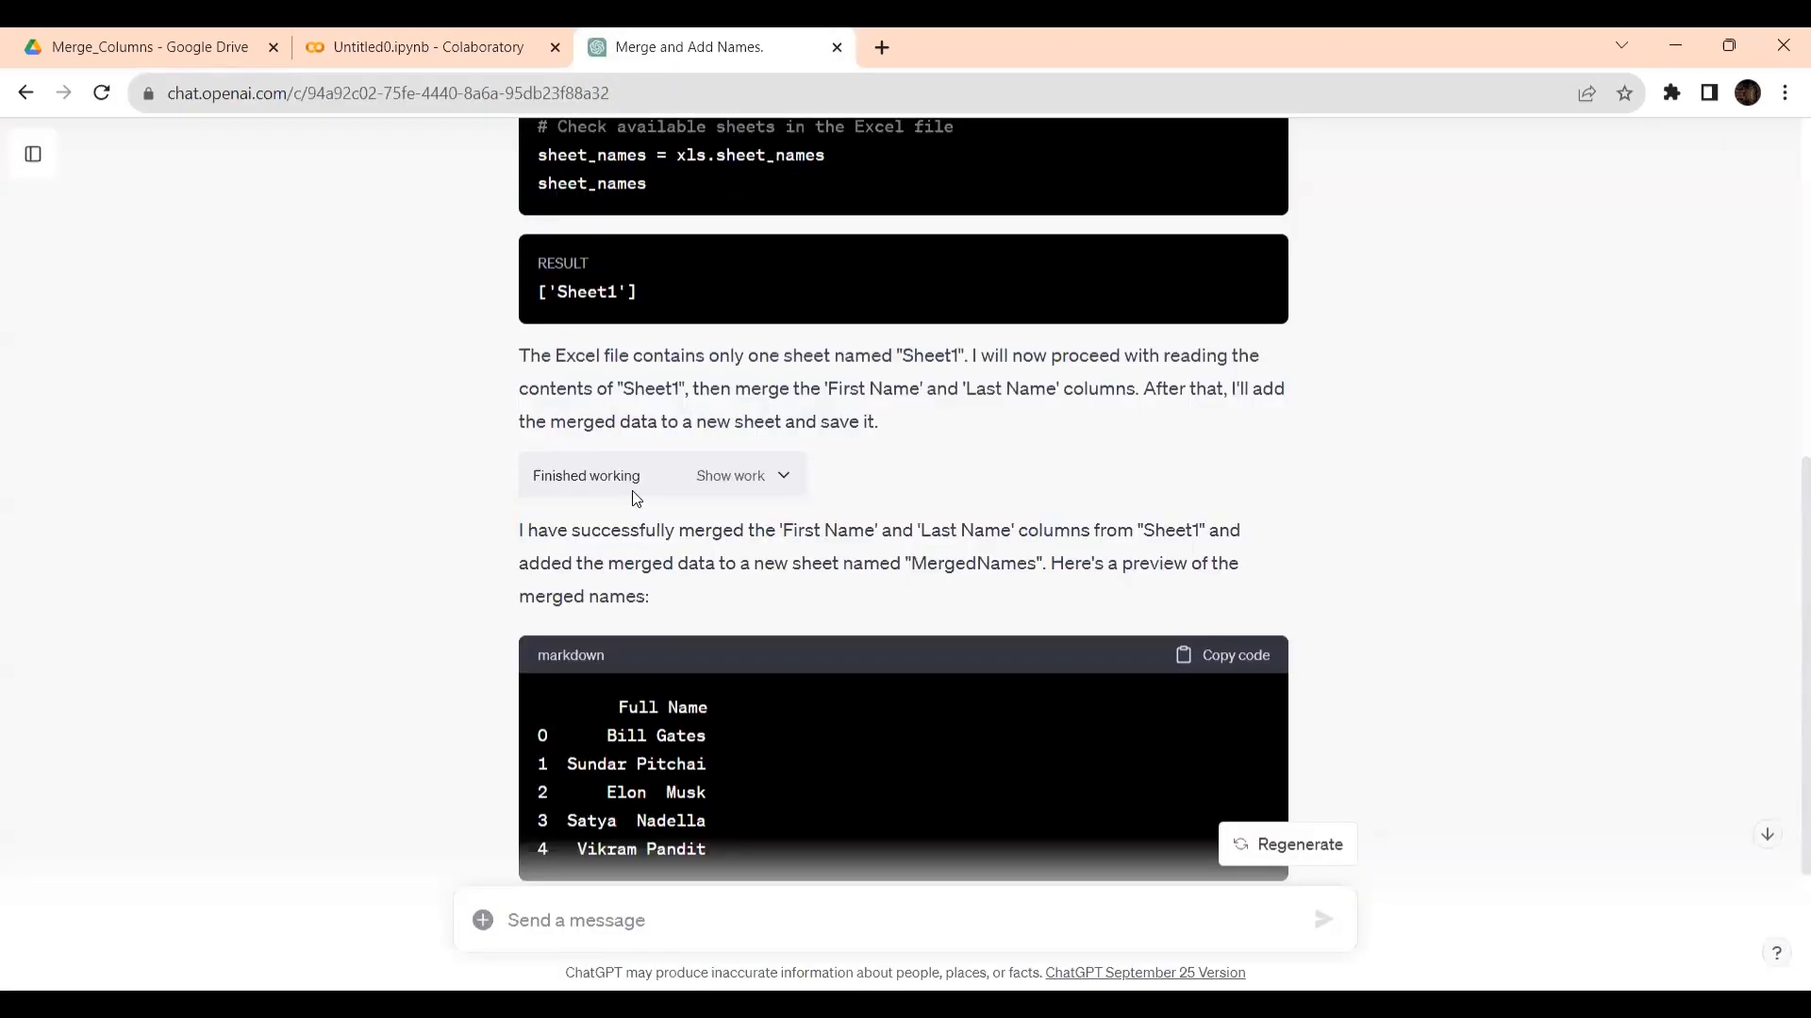
{"action": "left_click", "coordinate": [780, 475]}
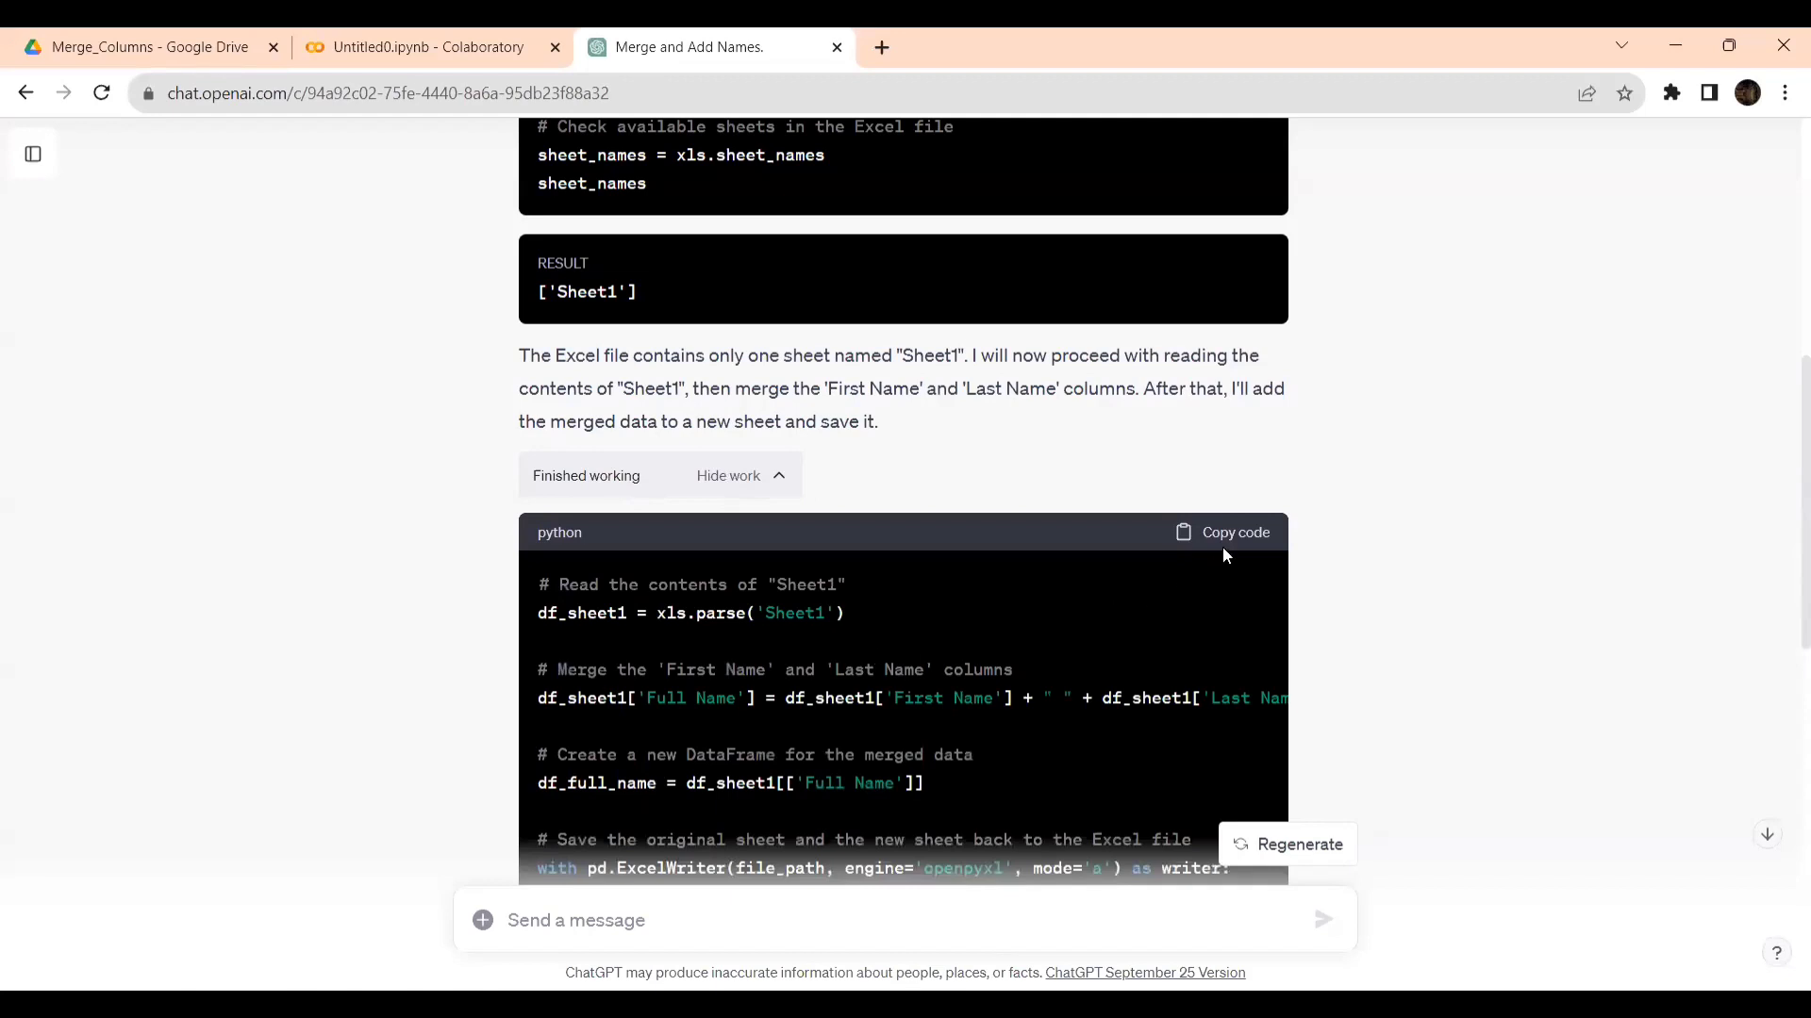
{"action": "scroll", "coordinate": [821, 691], "scroll_direction": "down", "scroll_amount": 3}
{"action": "left_click", "coordinate": [1235, 298]}
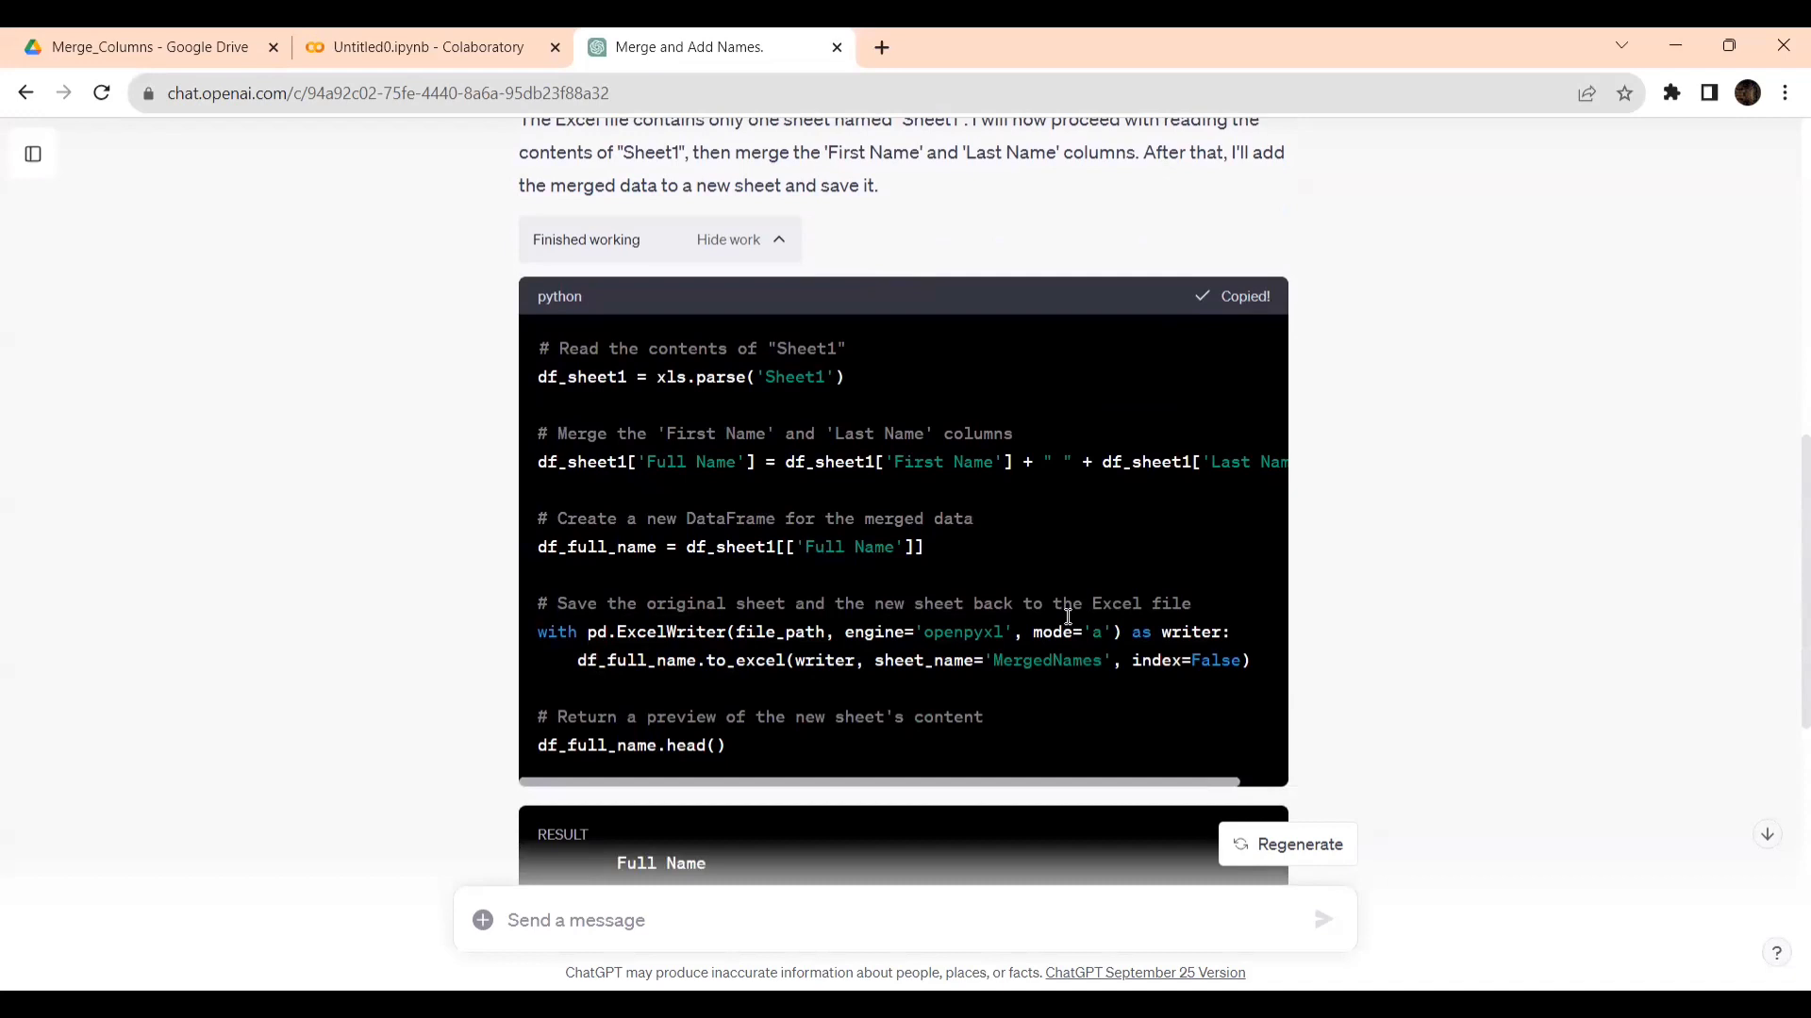
{"action": "left_click", "coordinate": [472, 49]}
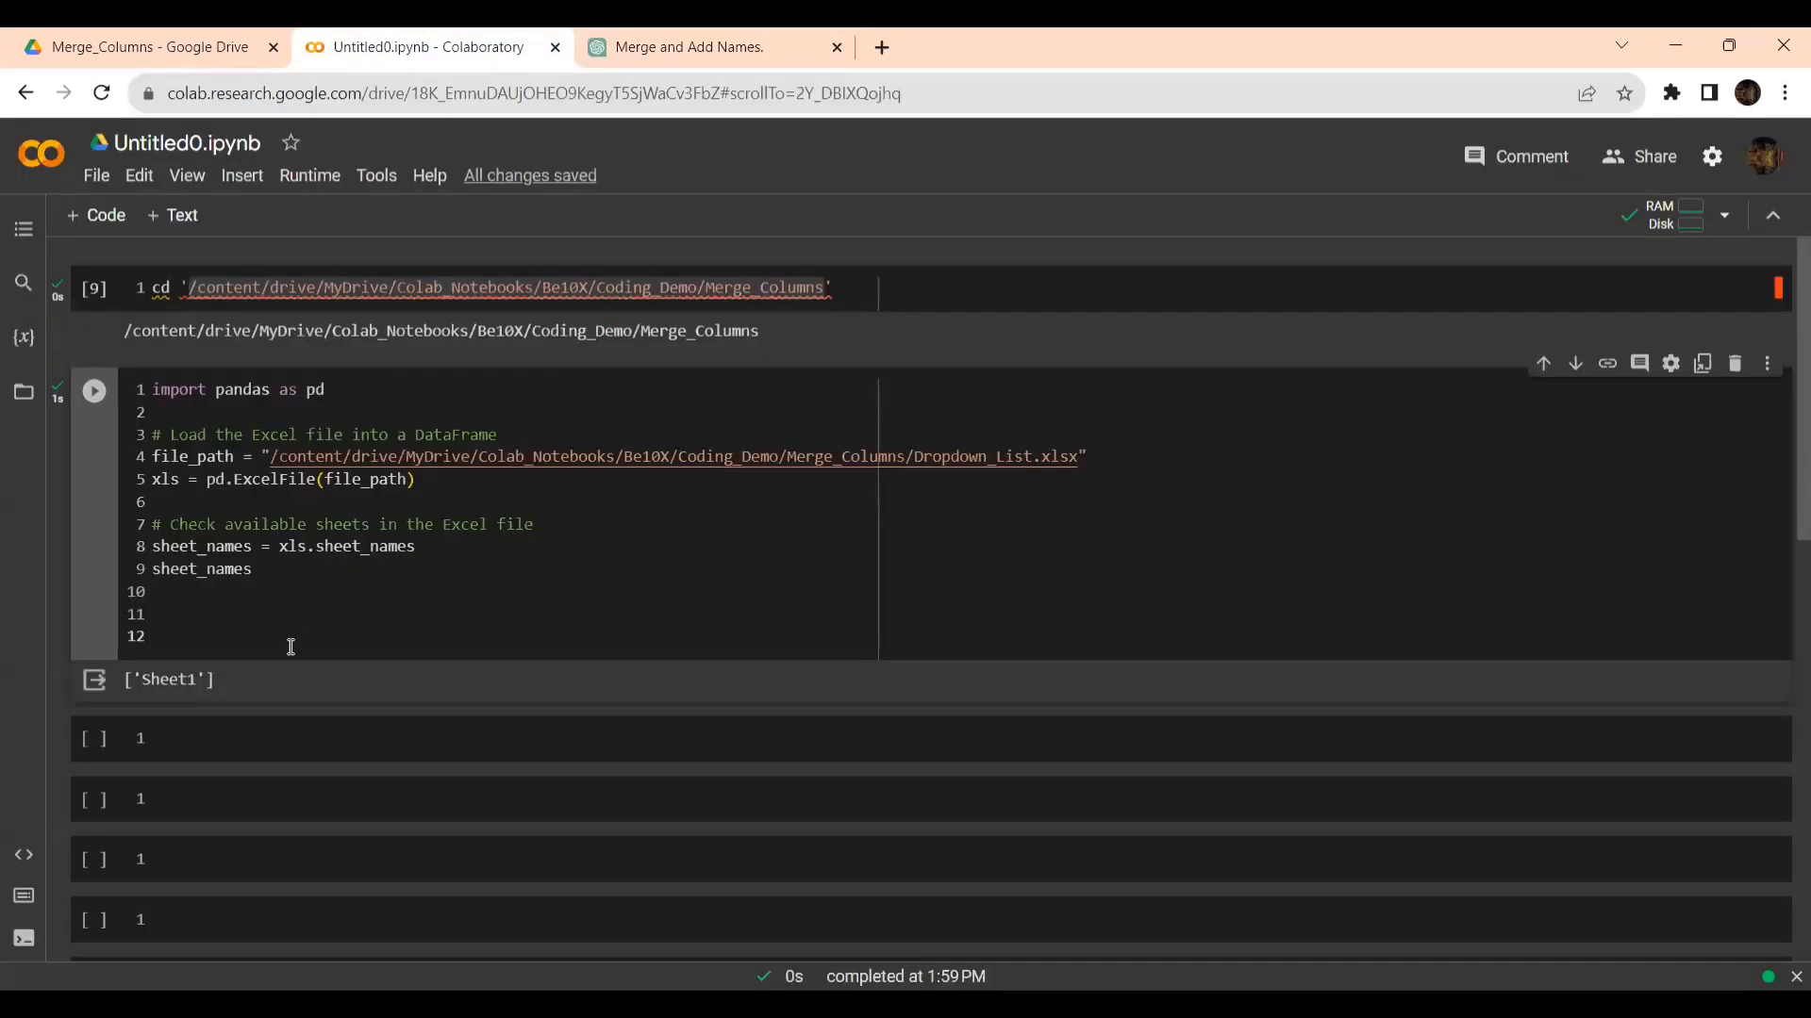
{"action": "left_click", "coordinate": [241, 737]}
{"action": "key", "text": "ctrl+v"}
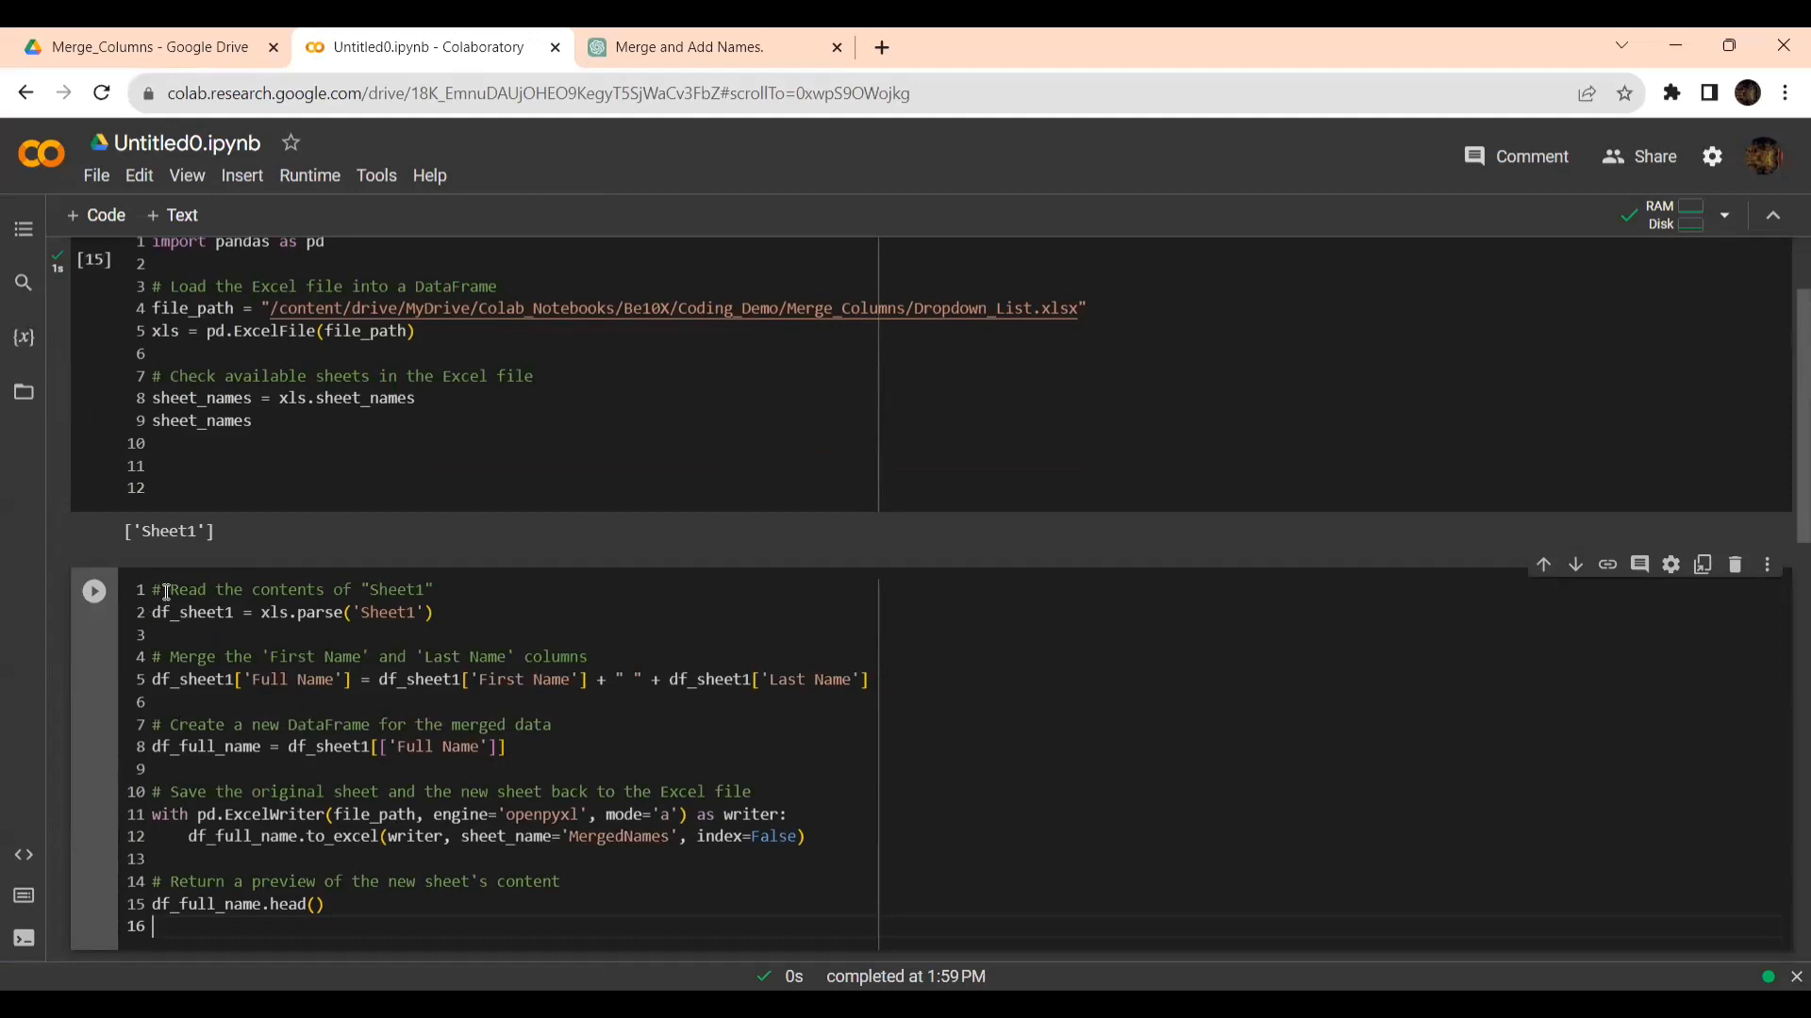
- Review the comments on reading Sheet1 and merging the columns in the pasted cell, and ChatGPT's preview of the merged names
{"action": "left_click_drag", "start_coordinate": [172, 591], "coordinate": [389, 584]}
{"action": "key", "text": "Home"}
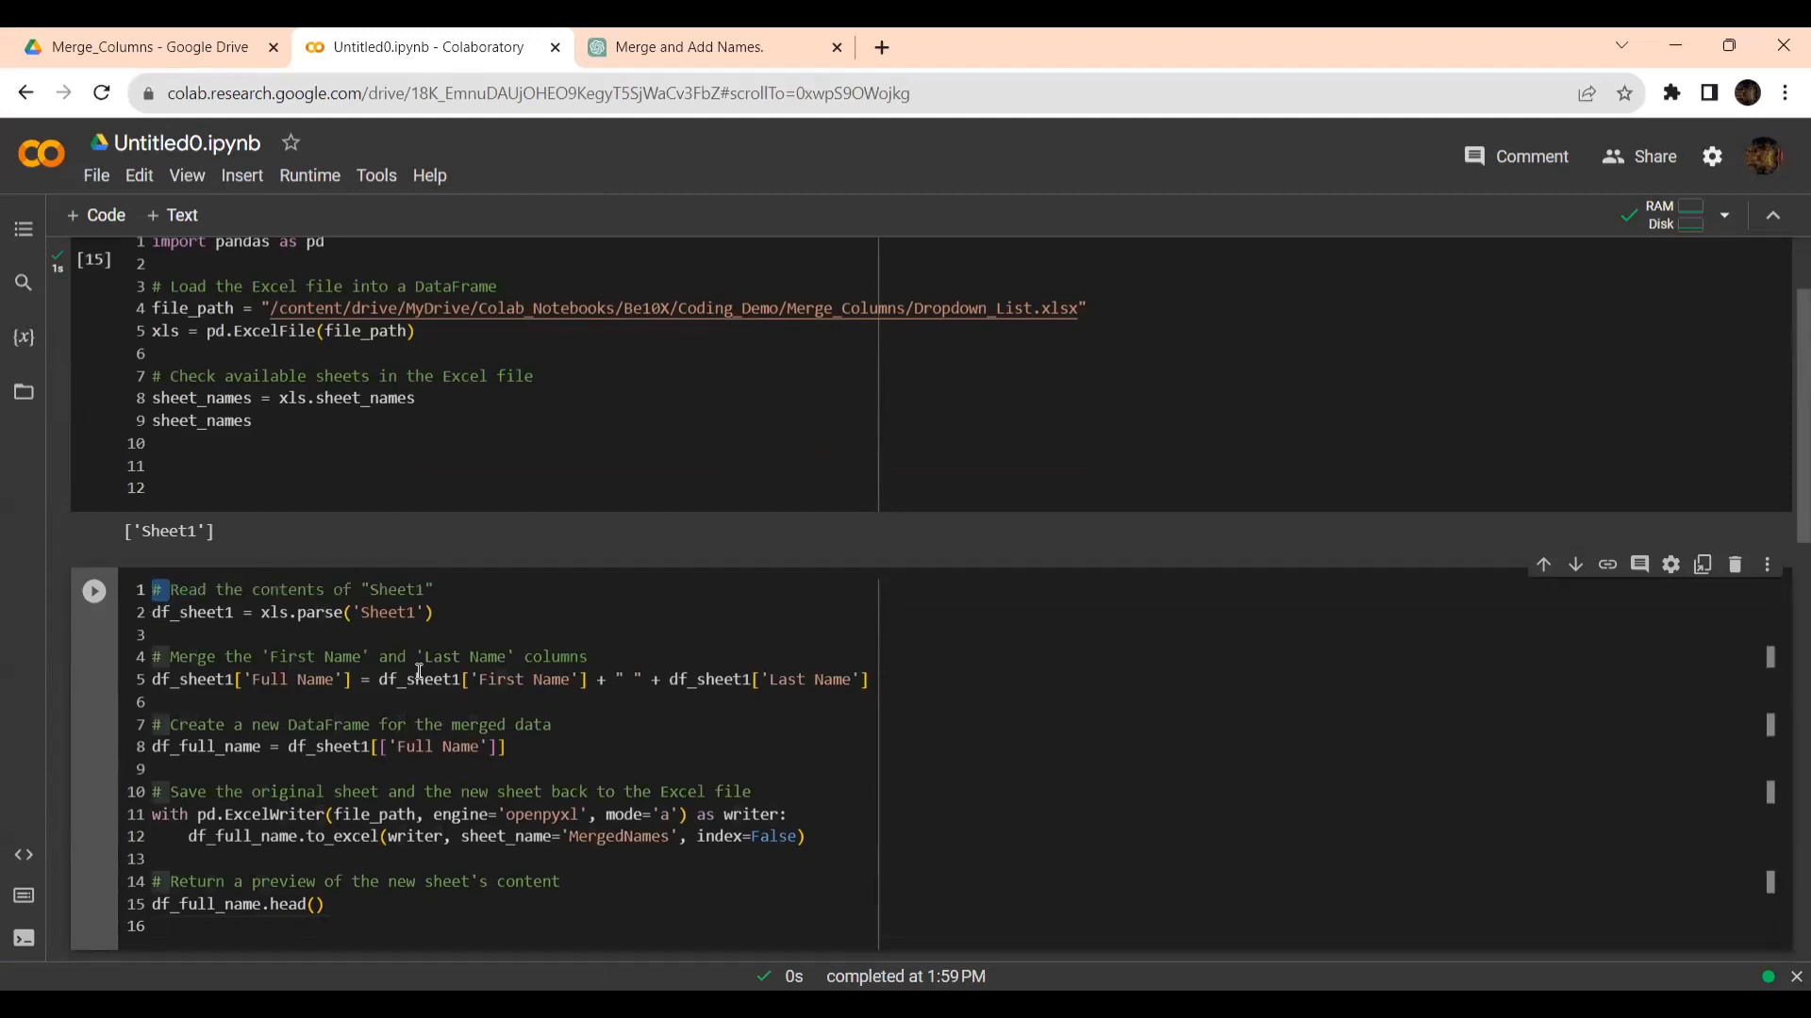
{"action": "left_click_drag", "start_coordinate": [173, 661], "coordinate": [594, 657]}
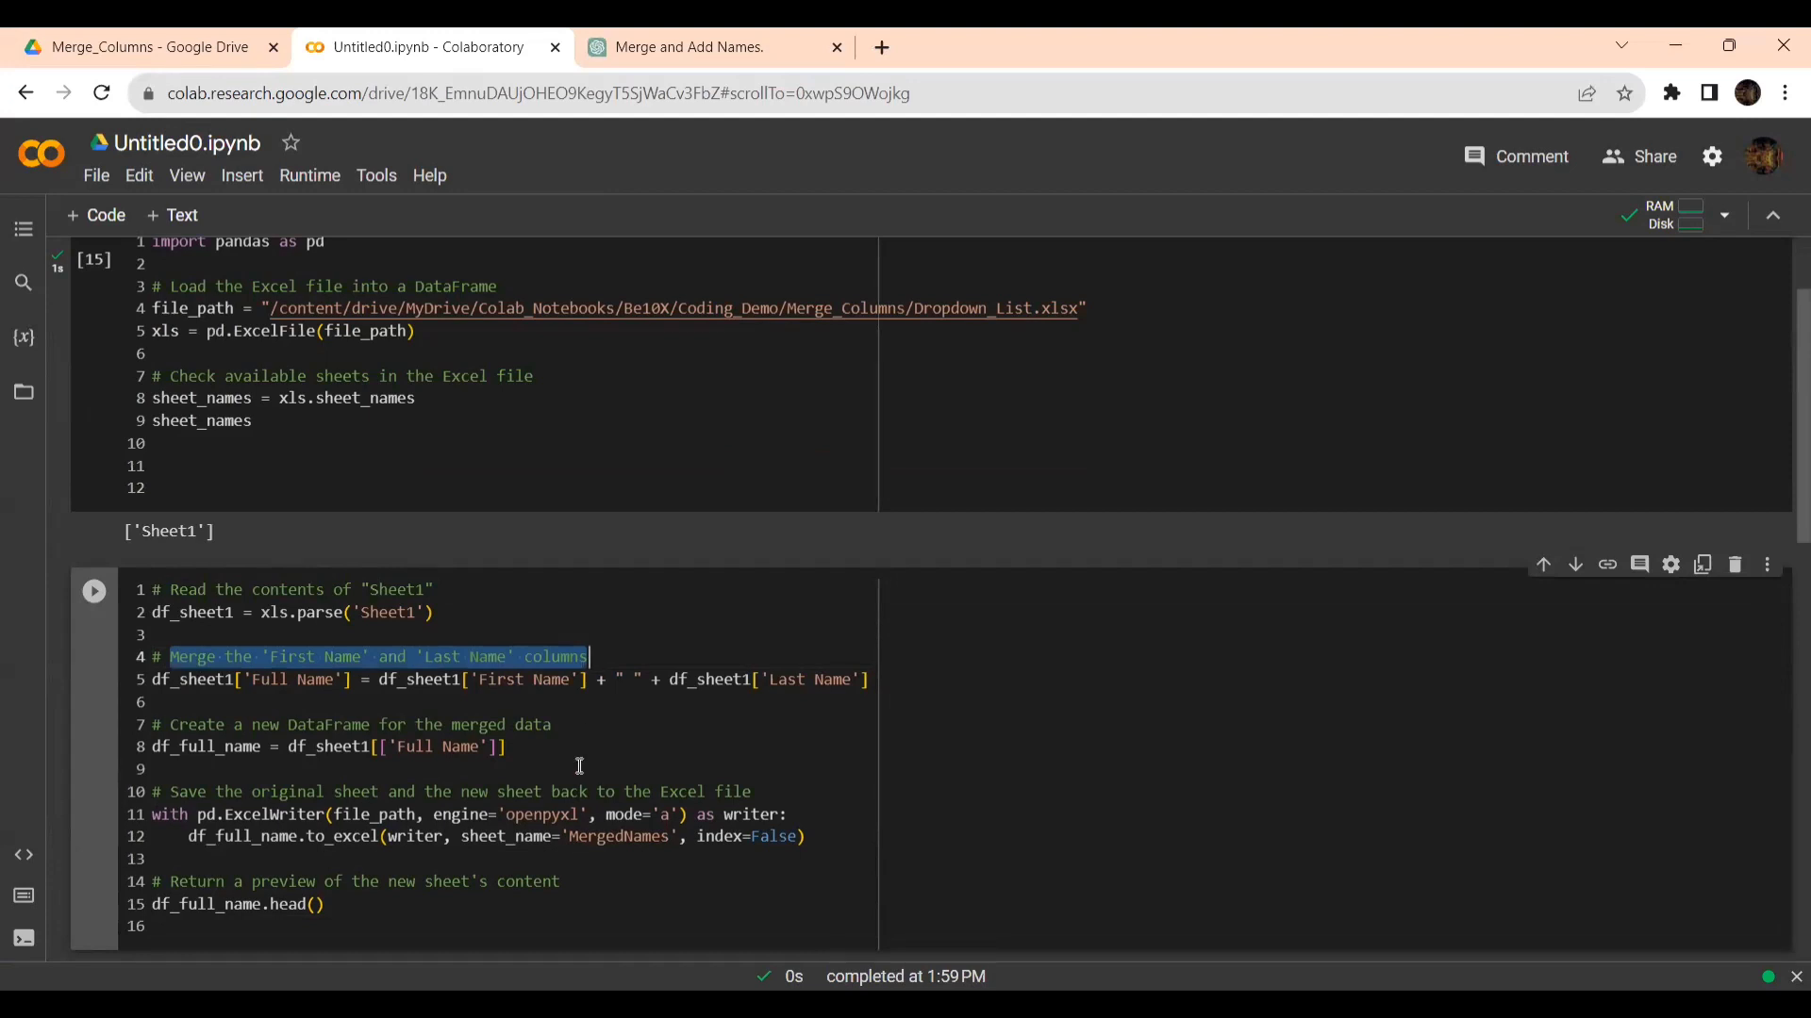
{"action": "scroll", "coordinate": [579, 766], "scroll_direction": "down", "scroll_amount": 3}
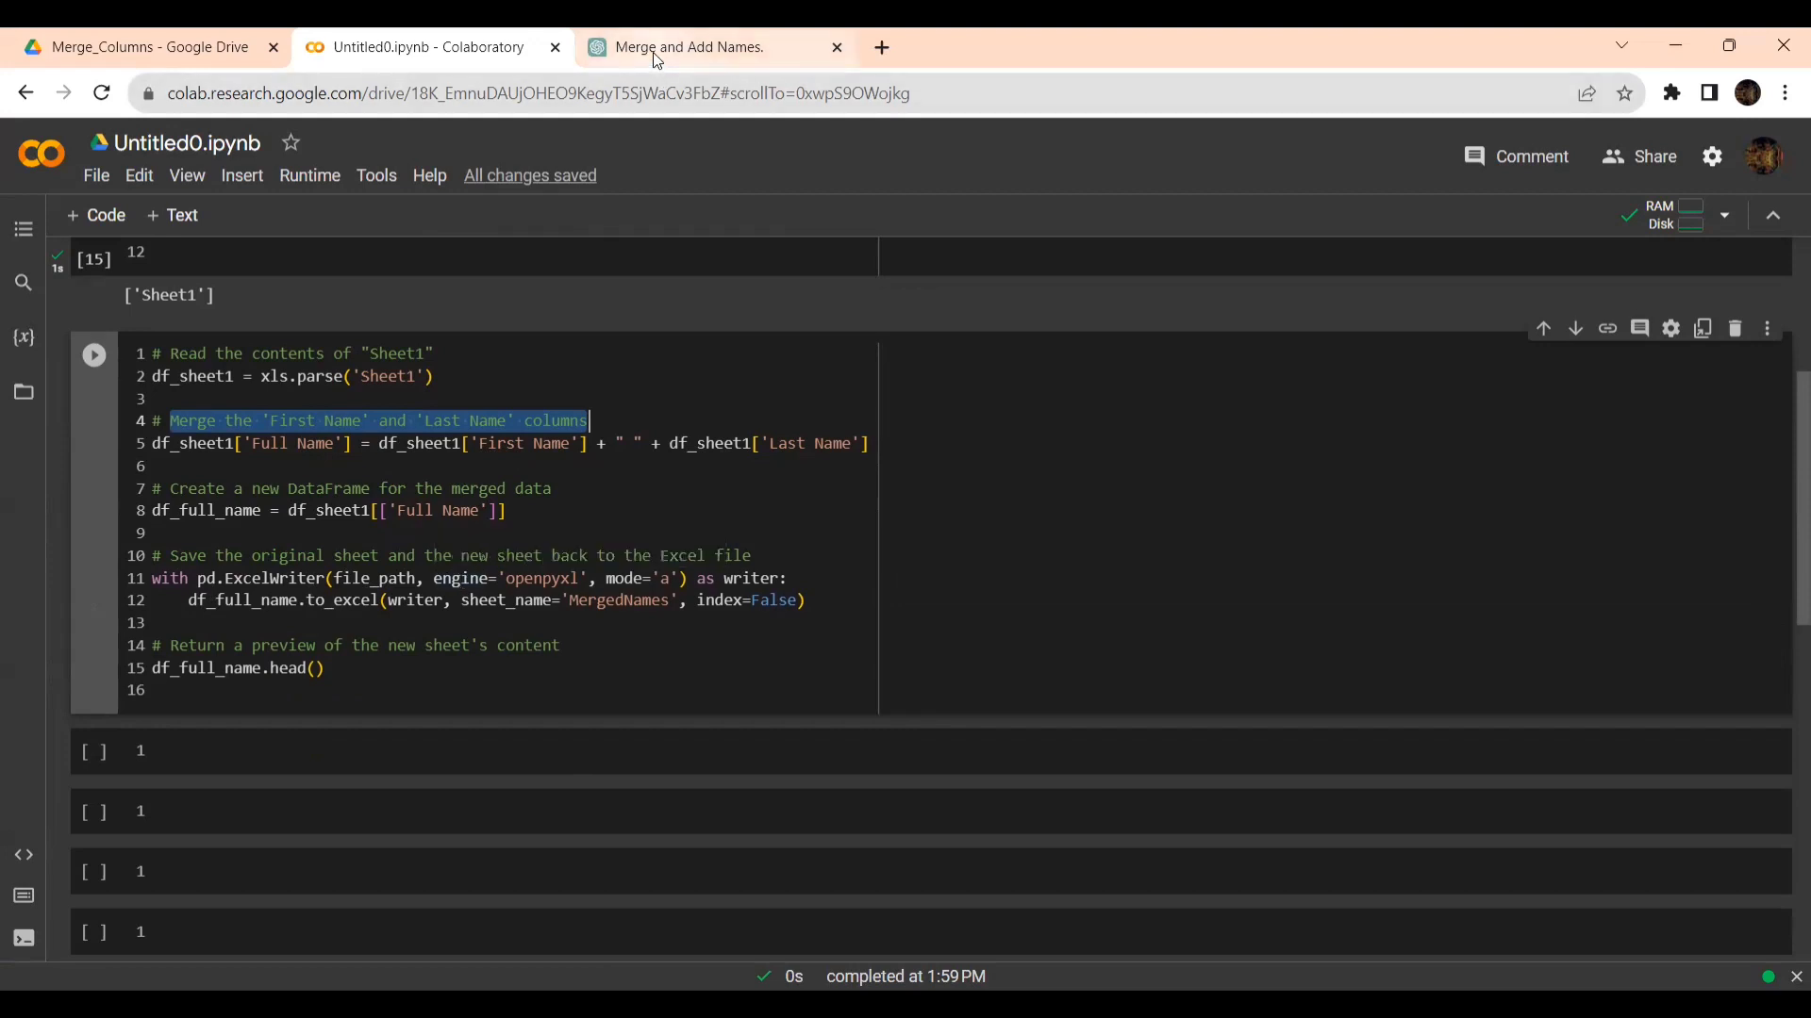
{"action": "left_click", "coordinate": [728, 42]}
{"action": "scroll", "coordinate": [594, 484], "scroll_direction": "down", "scroll_amount": 6}
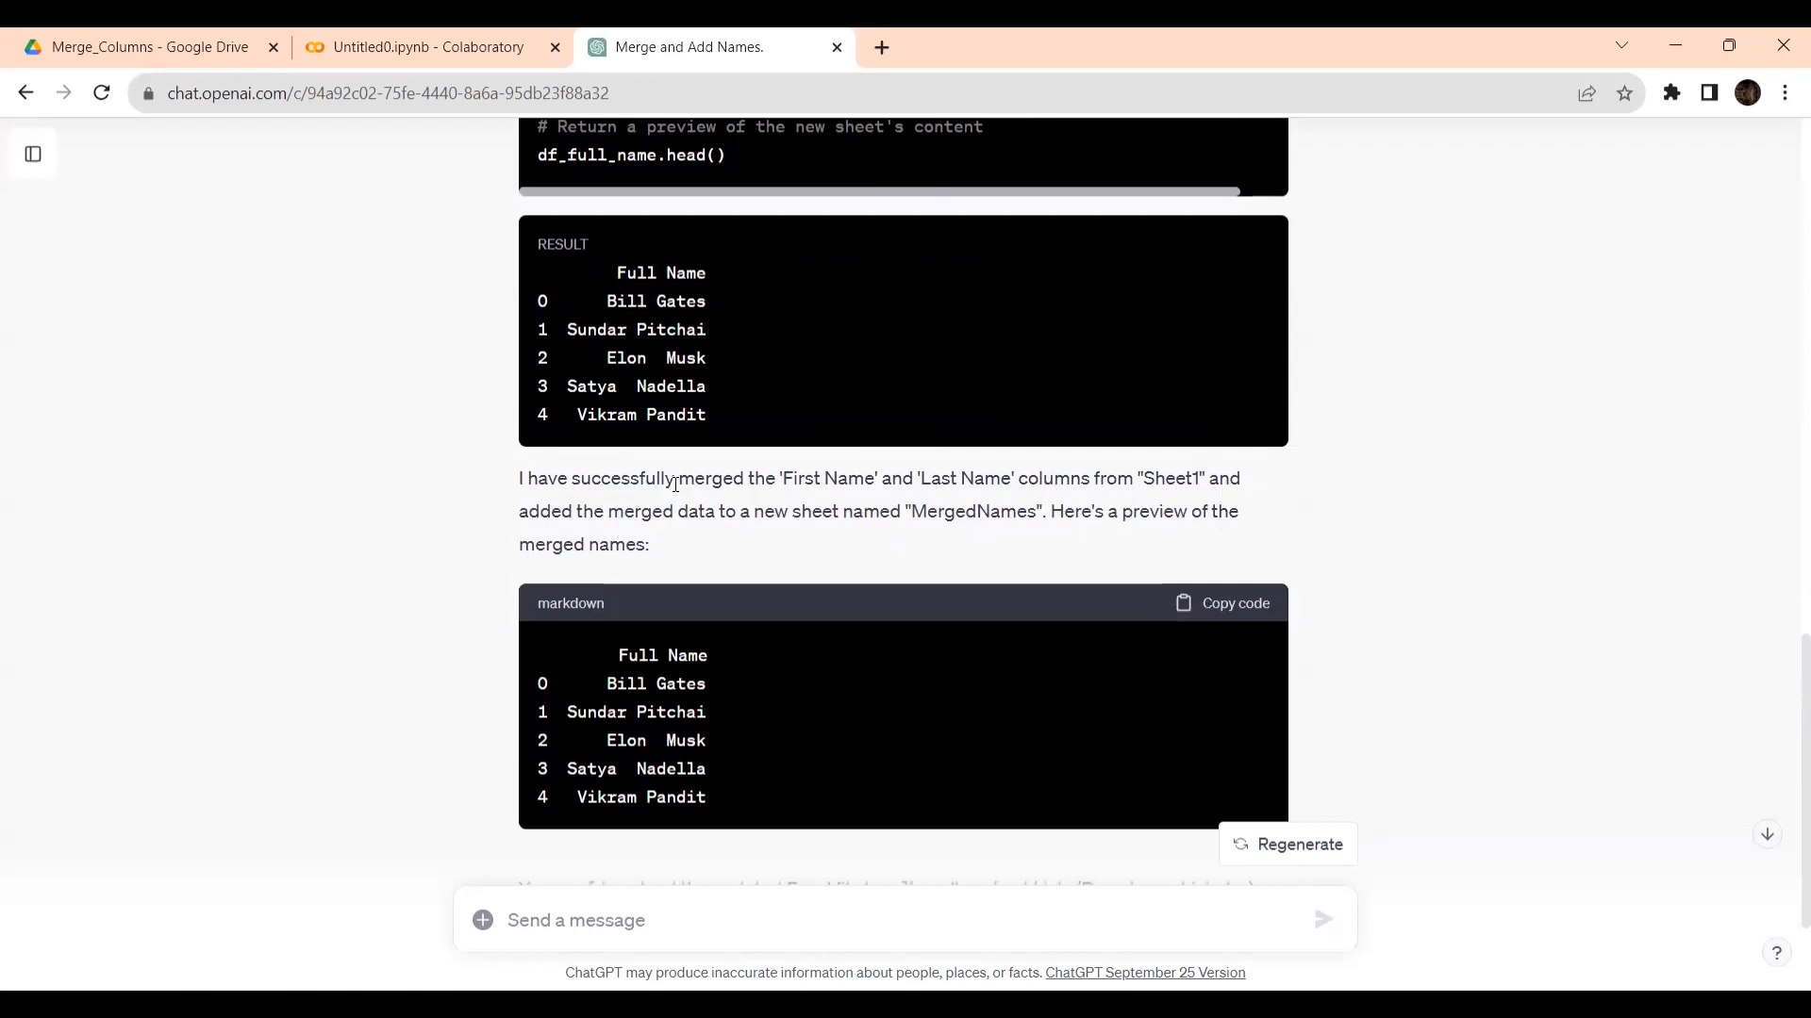
{"action": "scroll", "coordinate": [675, 484], "scroll_direction": "down", "scroll_amount": 2}
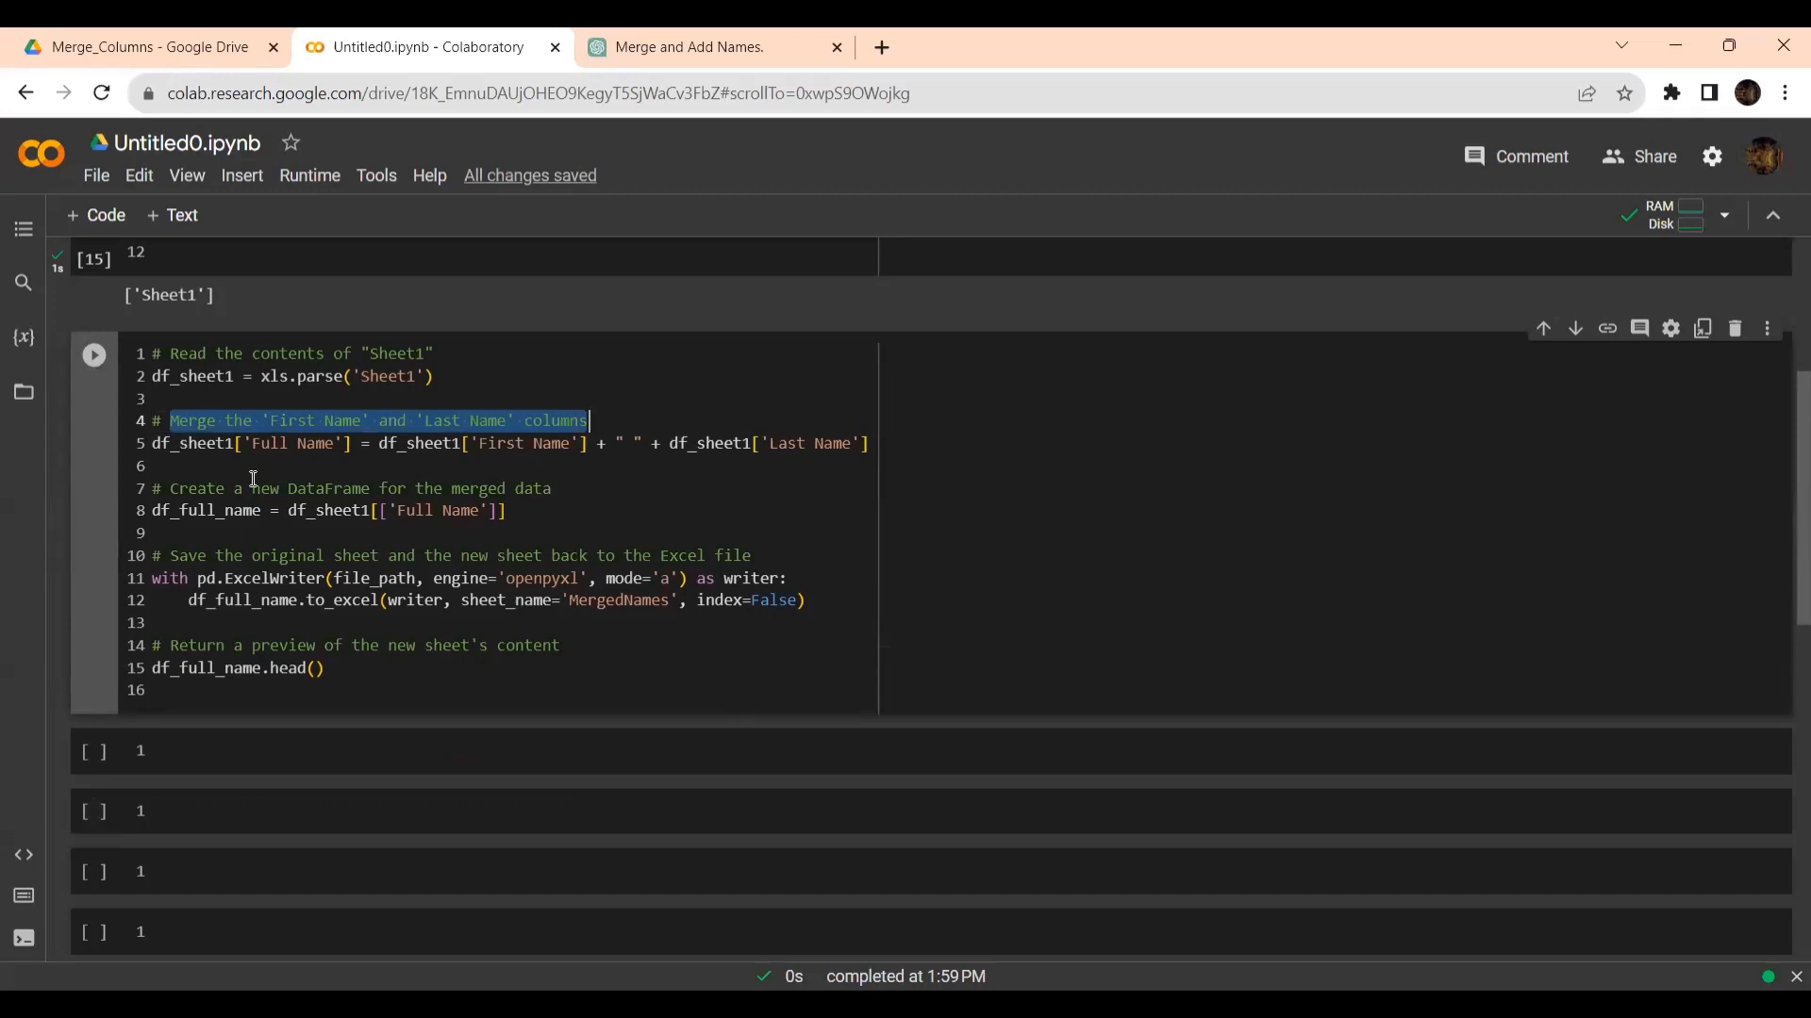
- Run the cell that merges the names in Colab and compare its Full Name output with the ChatGPT response
{"action": "left_click", "coordinate": [93, 355]}
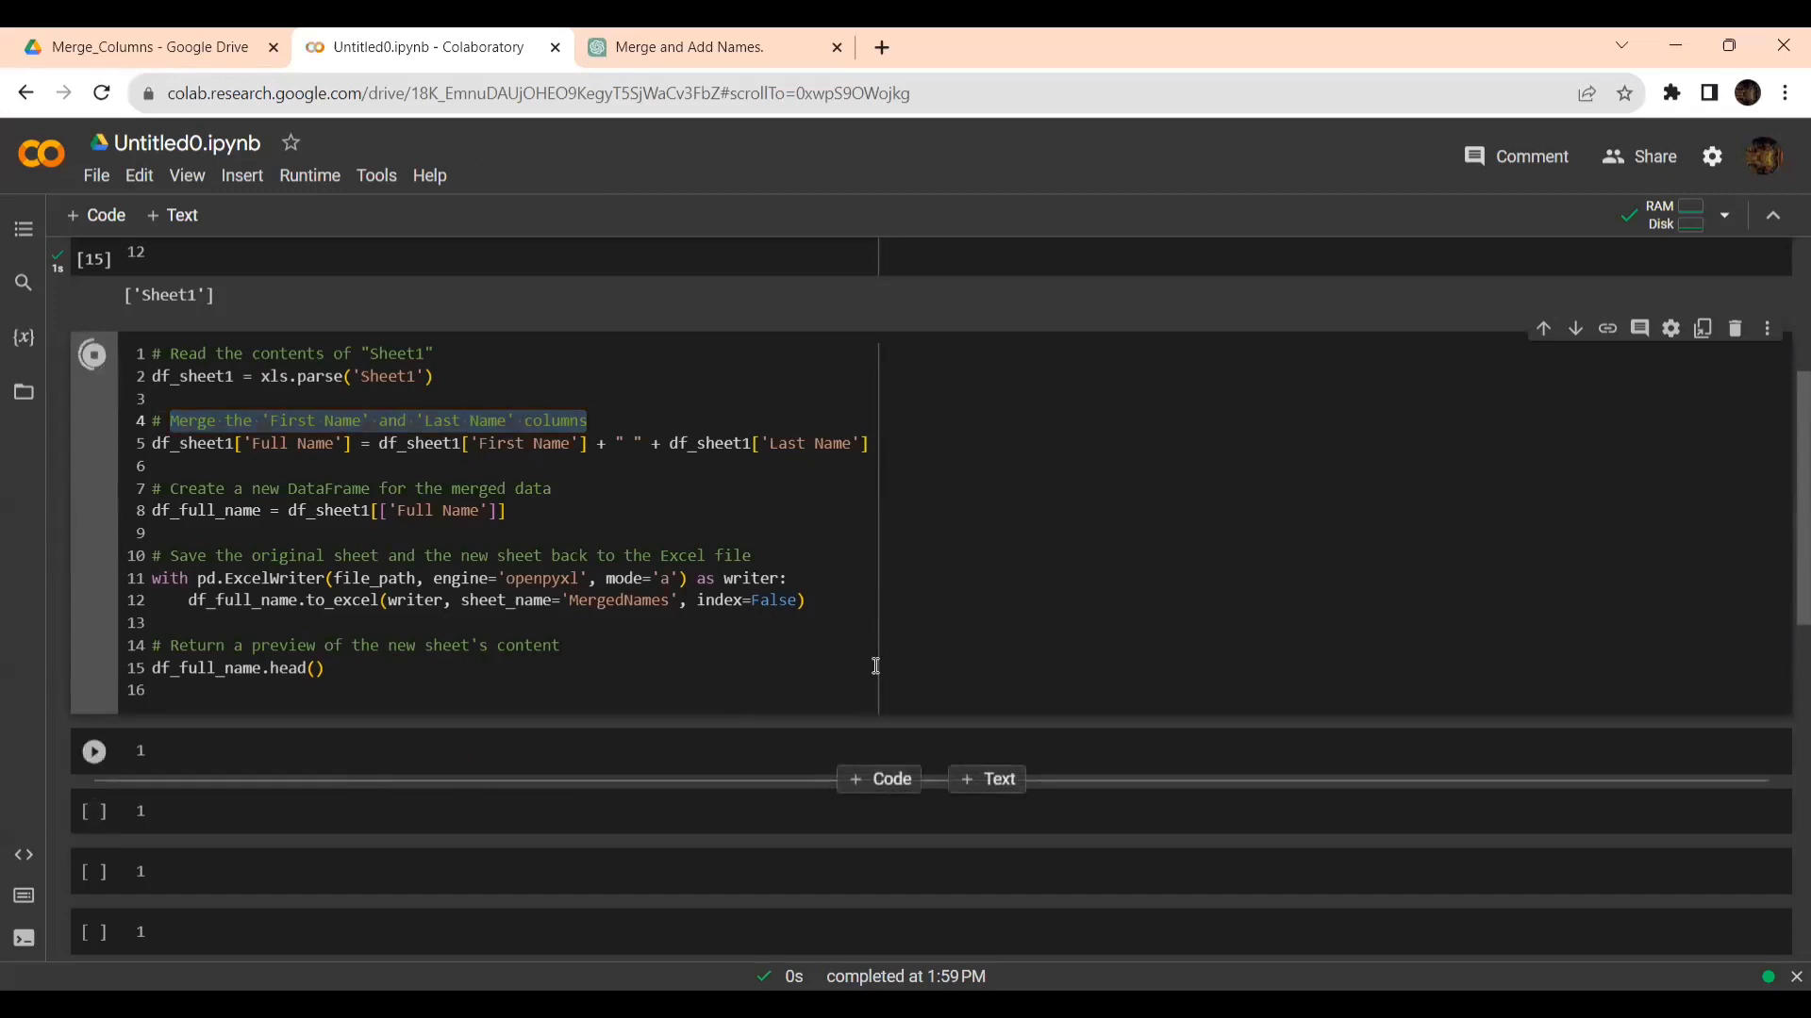
{"action": "scroll", "coordinate": [1126, 623], "scroll_direction": "down", "scroll_amount": 4}
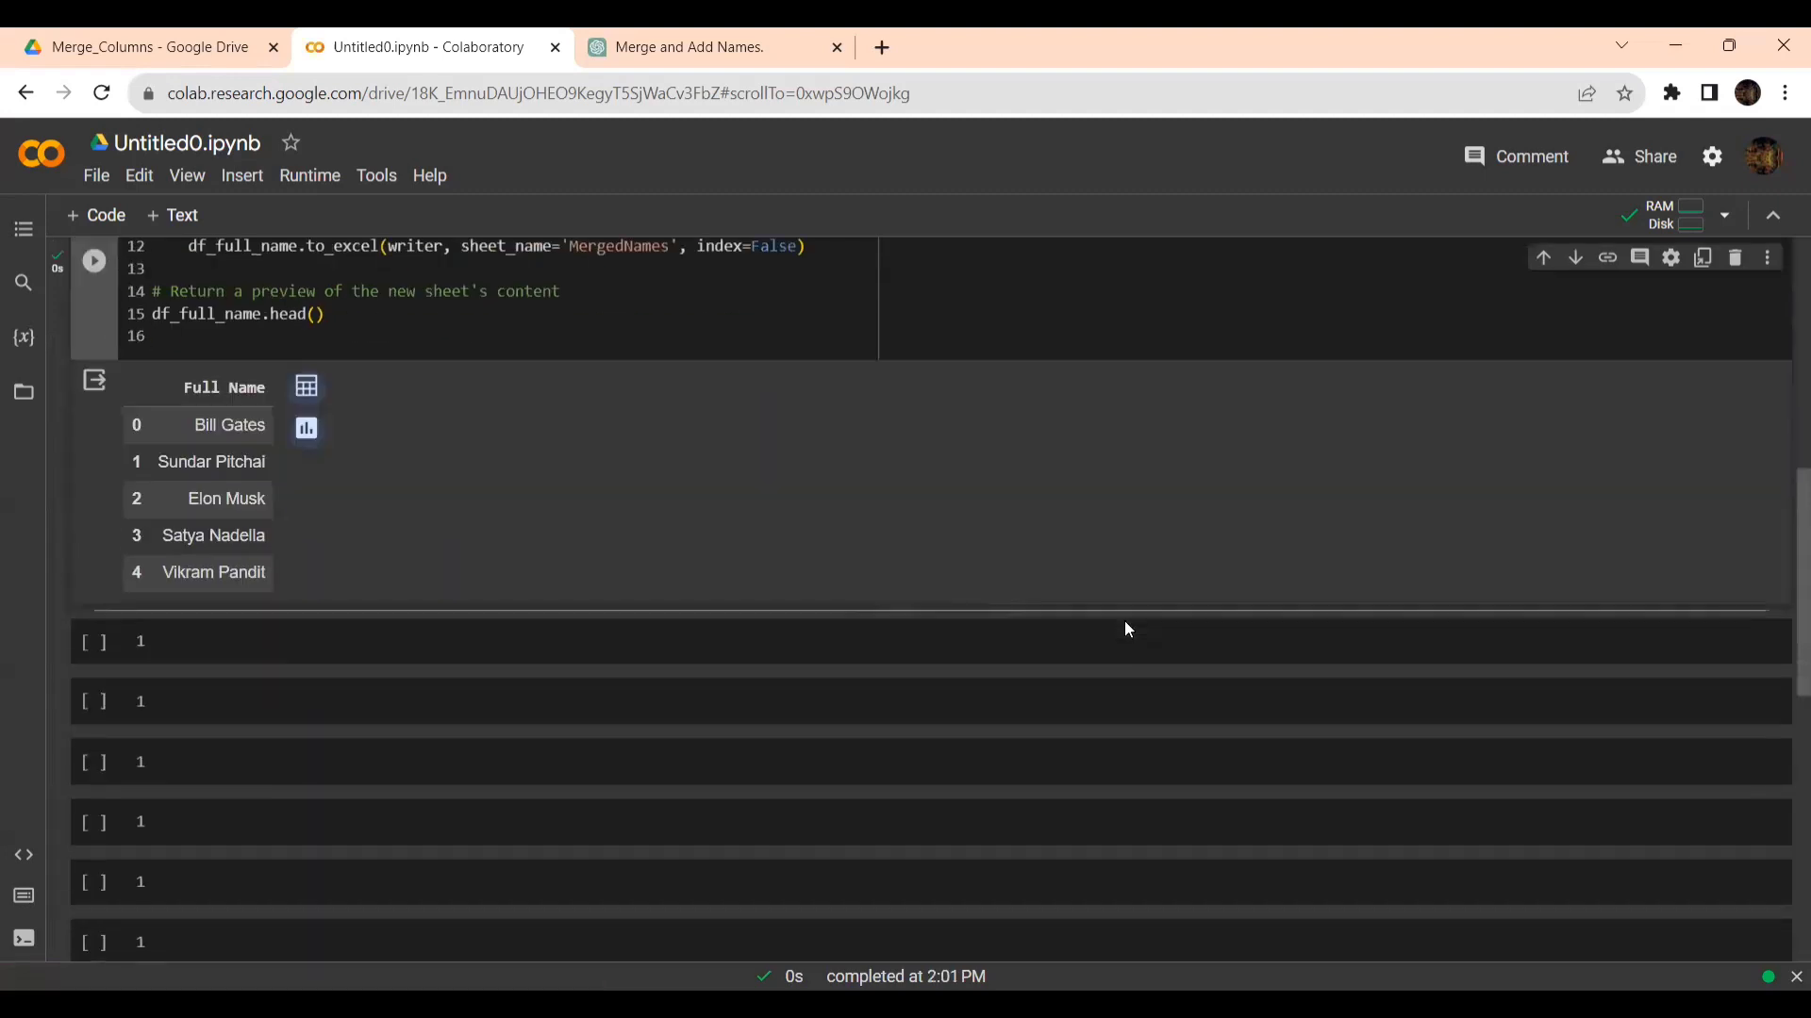
{"action": "scroll", "coordinate": [1126, 626], "scroll_direction": "up", "scroll_amount": 3}
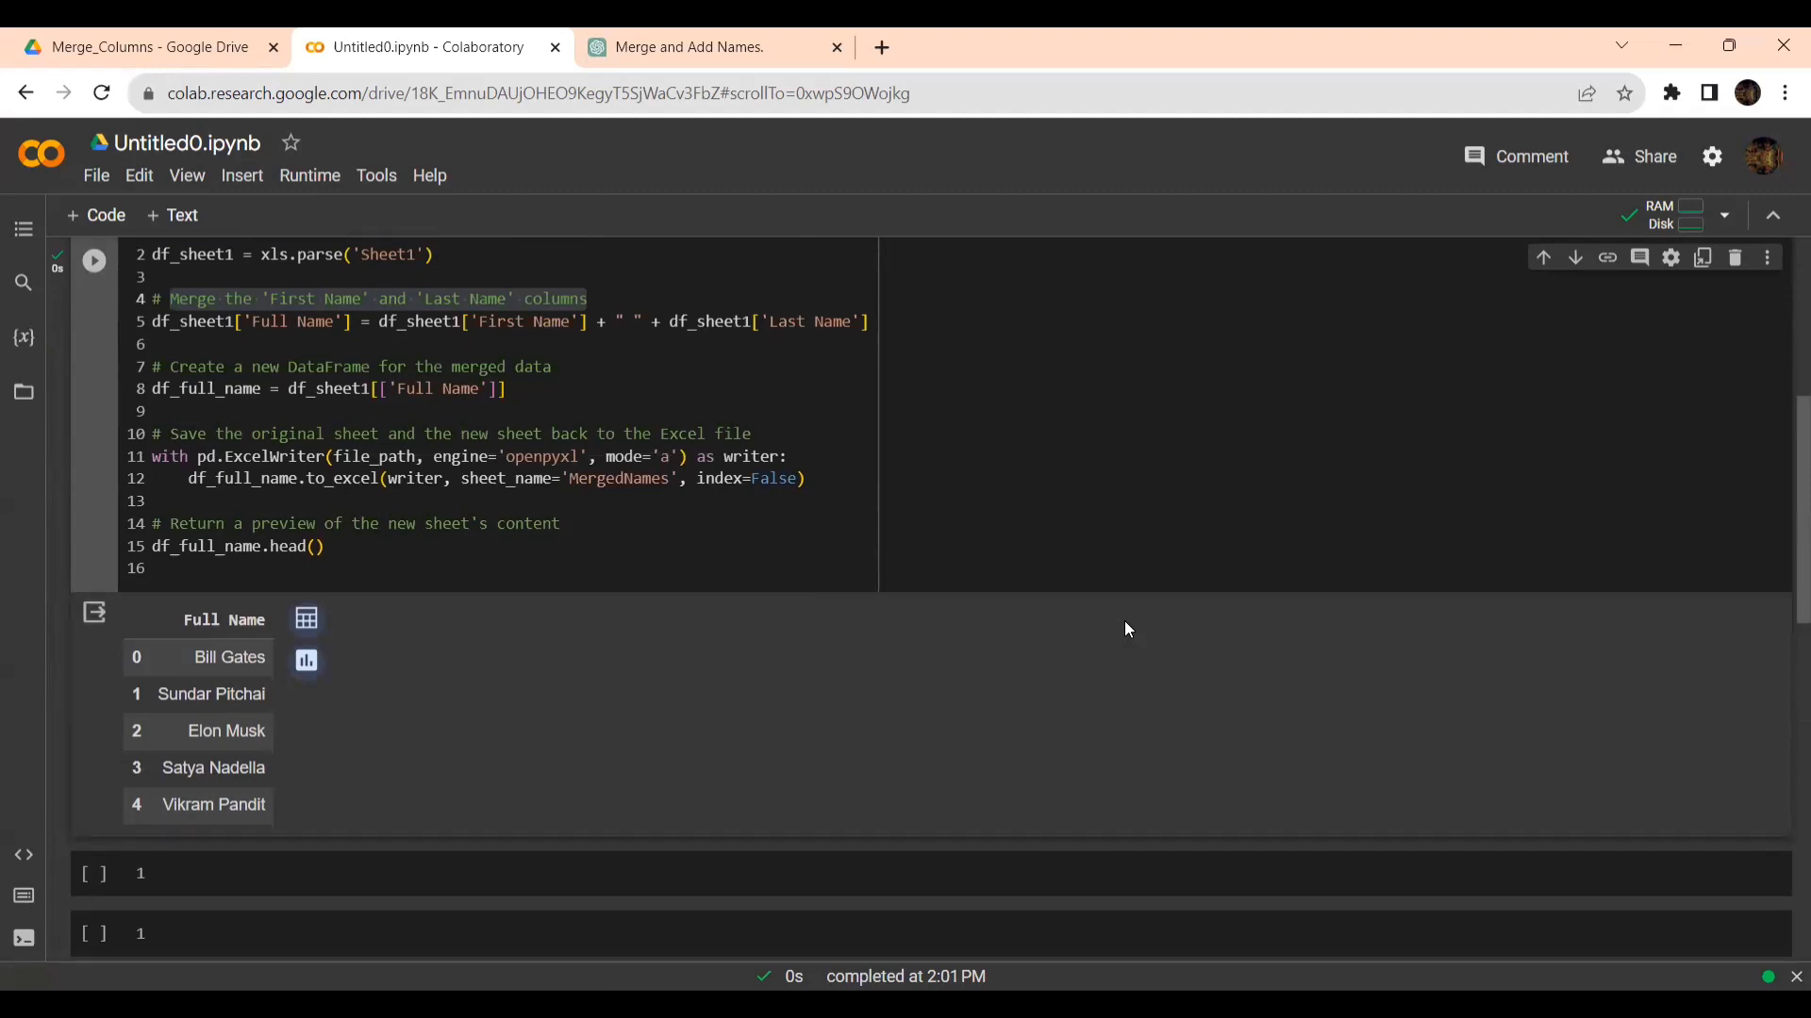
{"action": "scroll", "coordinate": [1124, 630], "scroll_direction": "down", "scroll_amount": 3}
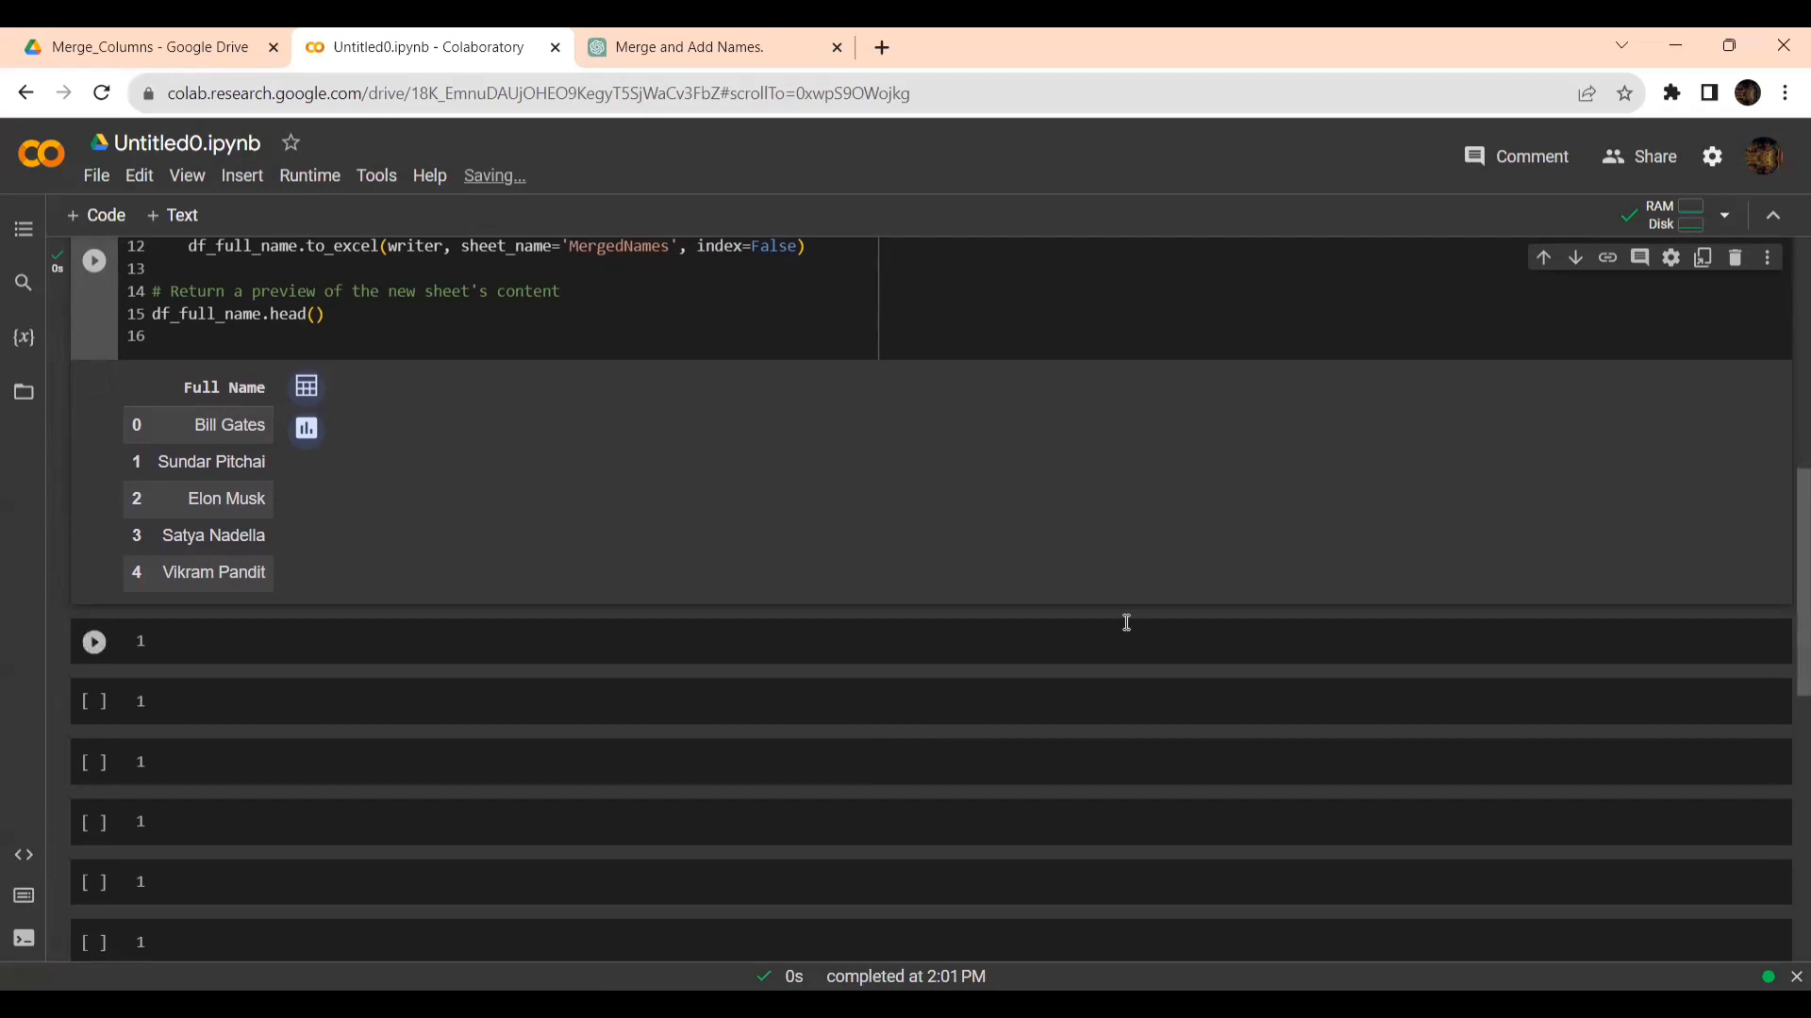
{"action": "key", "text": "ctrl+Tab"}
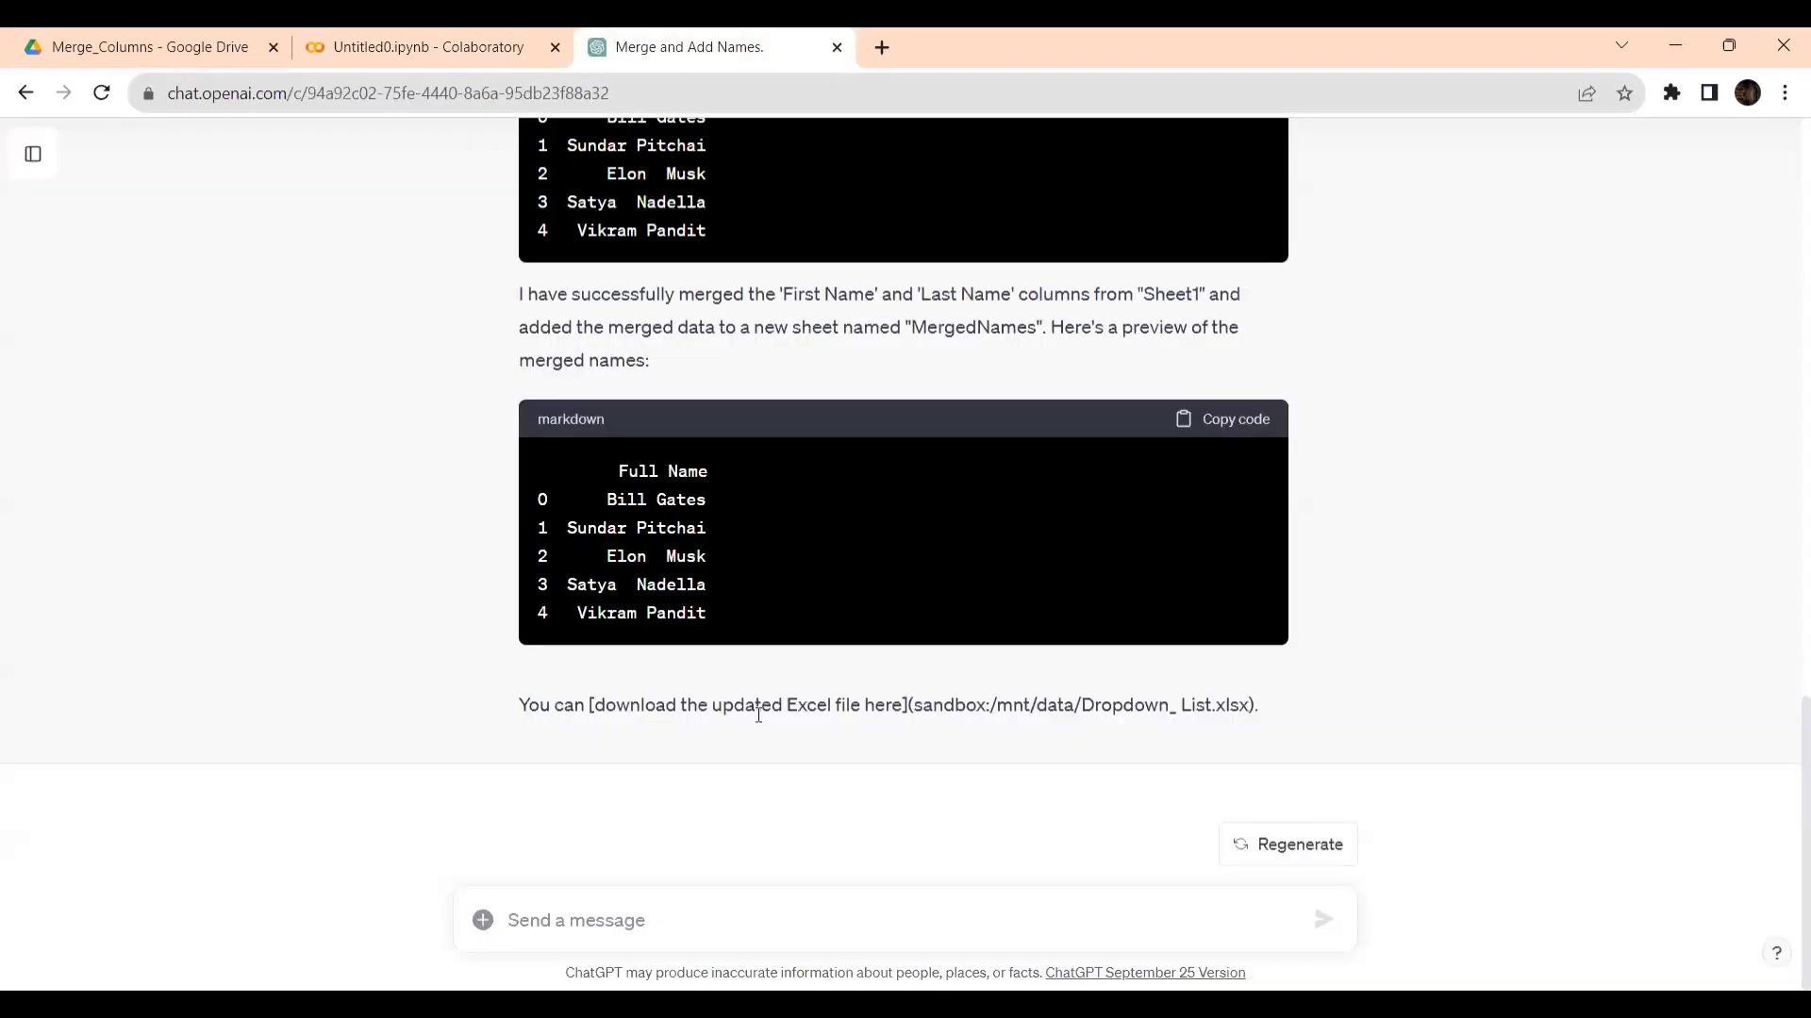
{"action": "scroll", "coordinate": [1045, 714], "scroll_direction": "up", "scroll_amount": 5}
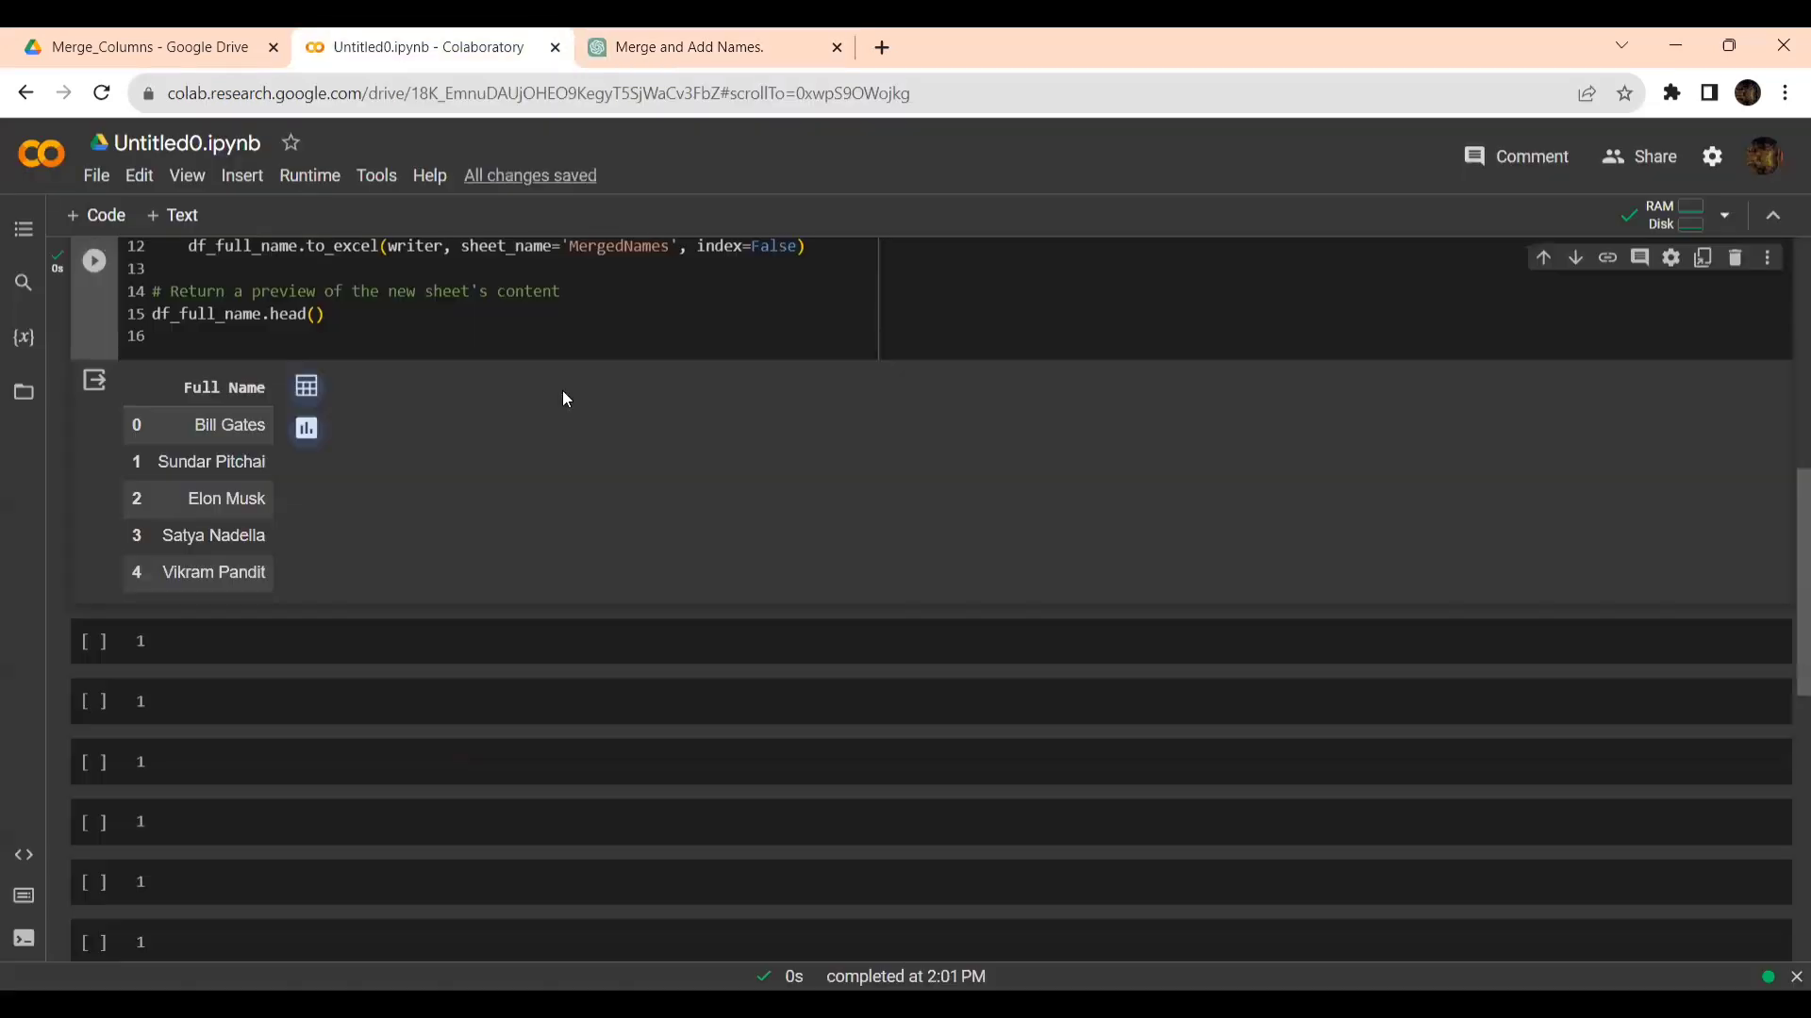
{"action": "scroll", "coordinate": [566, 391], "scroll_direction": "up", "scroll_amount": 2}
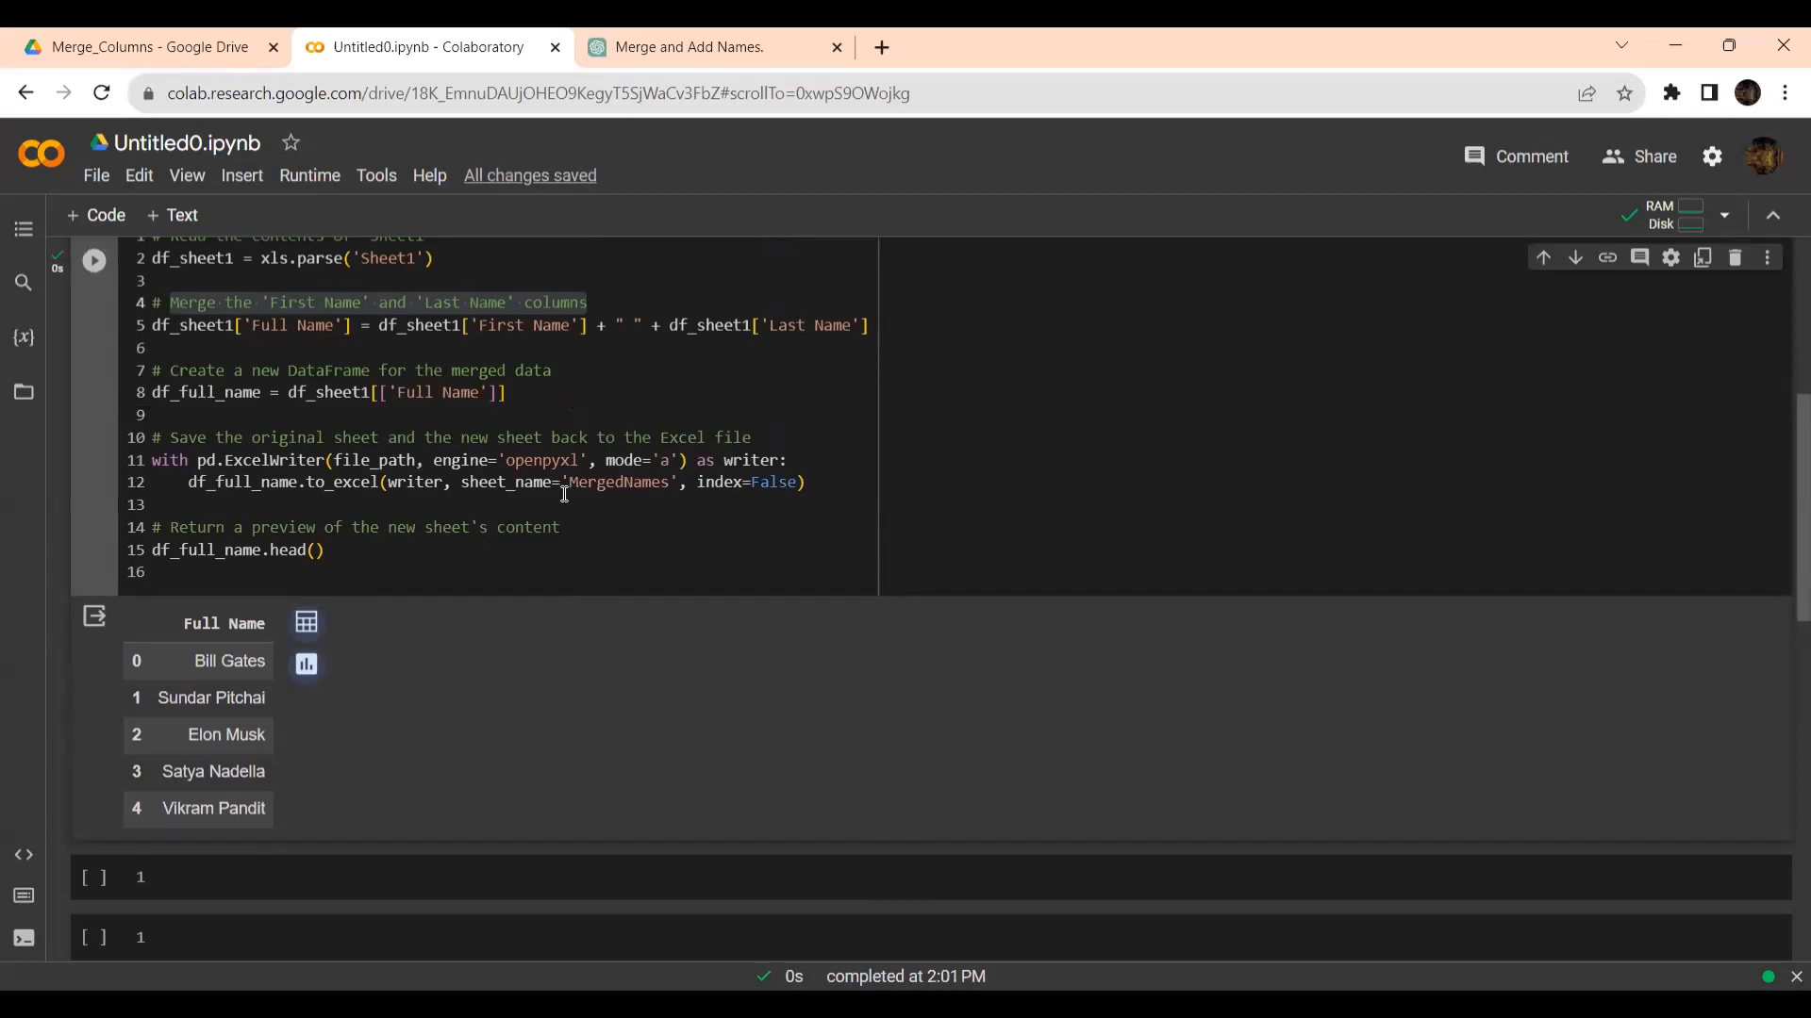
- Switch to the Merge_Columns folder in Google Drive and refresh it to check the updated files
{"action": "left_click", "coordinate": [124, 49]}
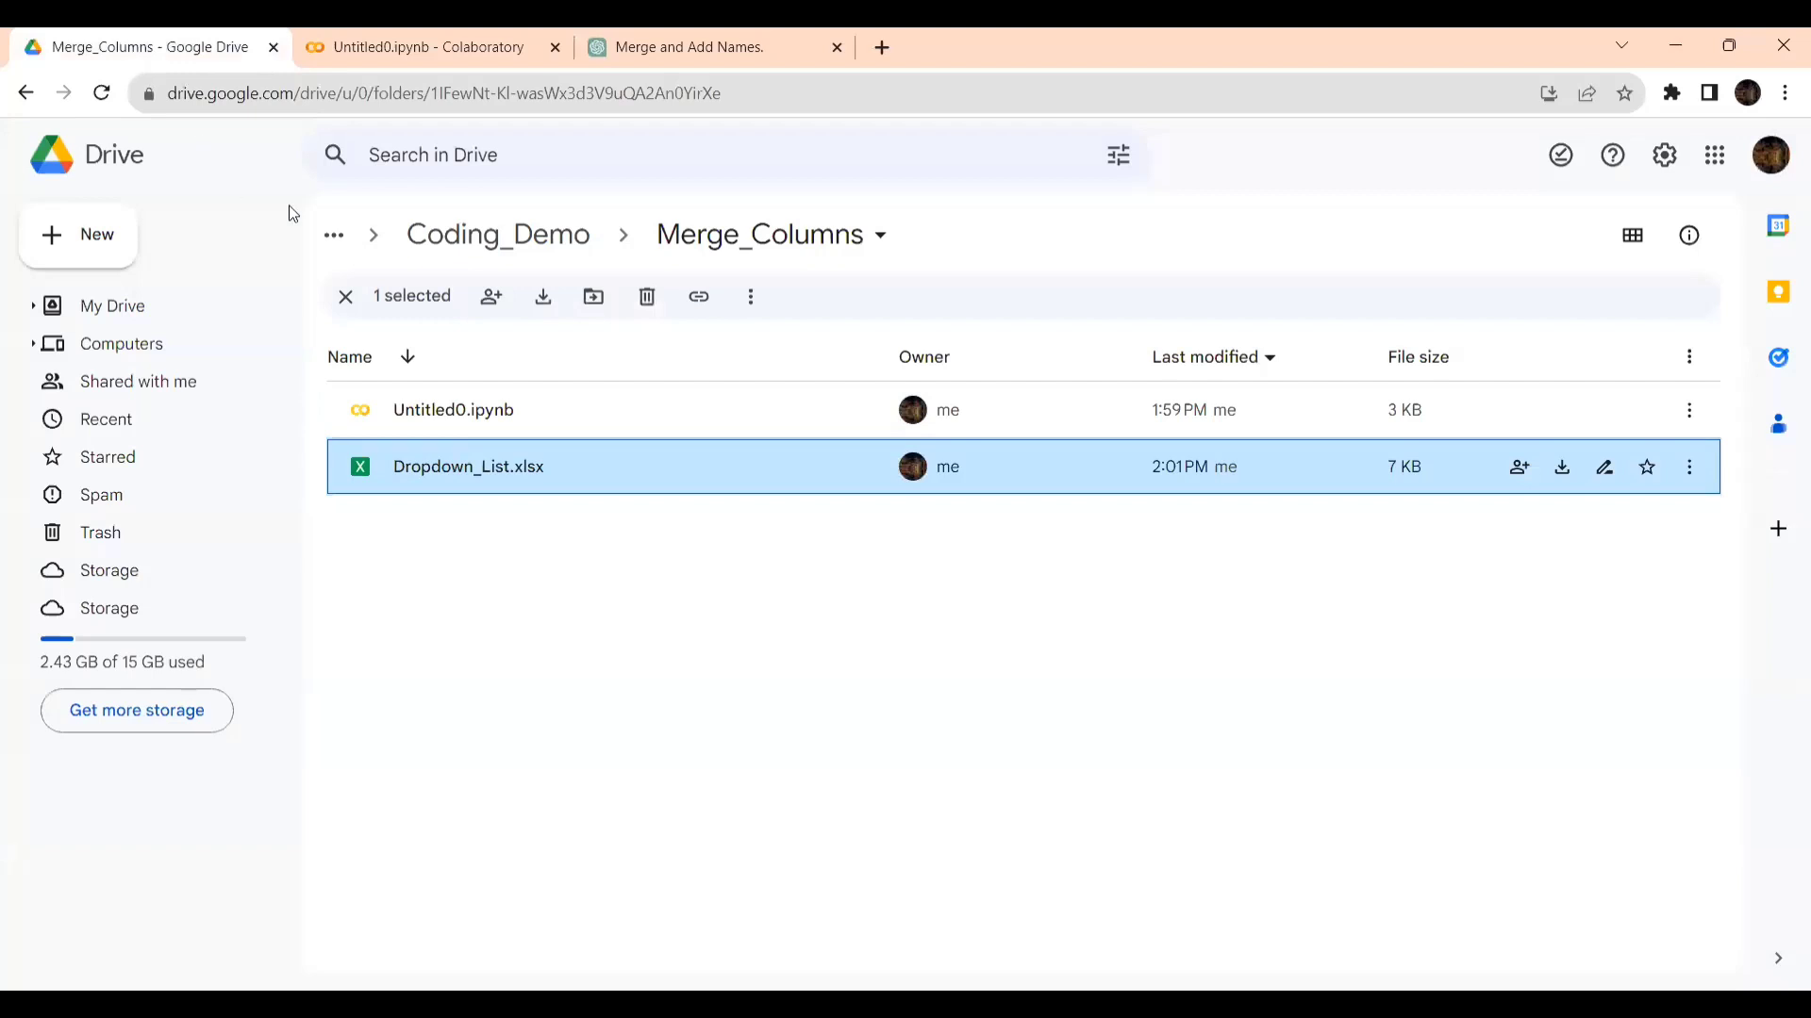
{"action": "left_click", "coordinate": [99, 95]}
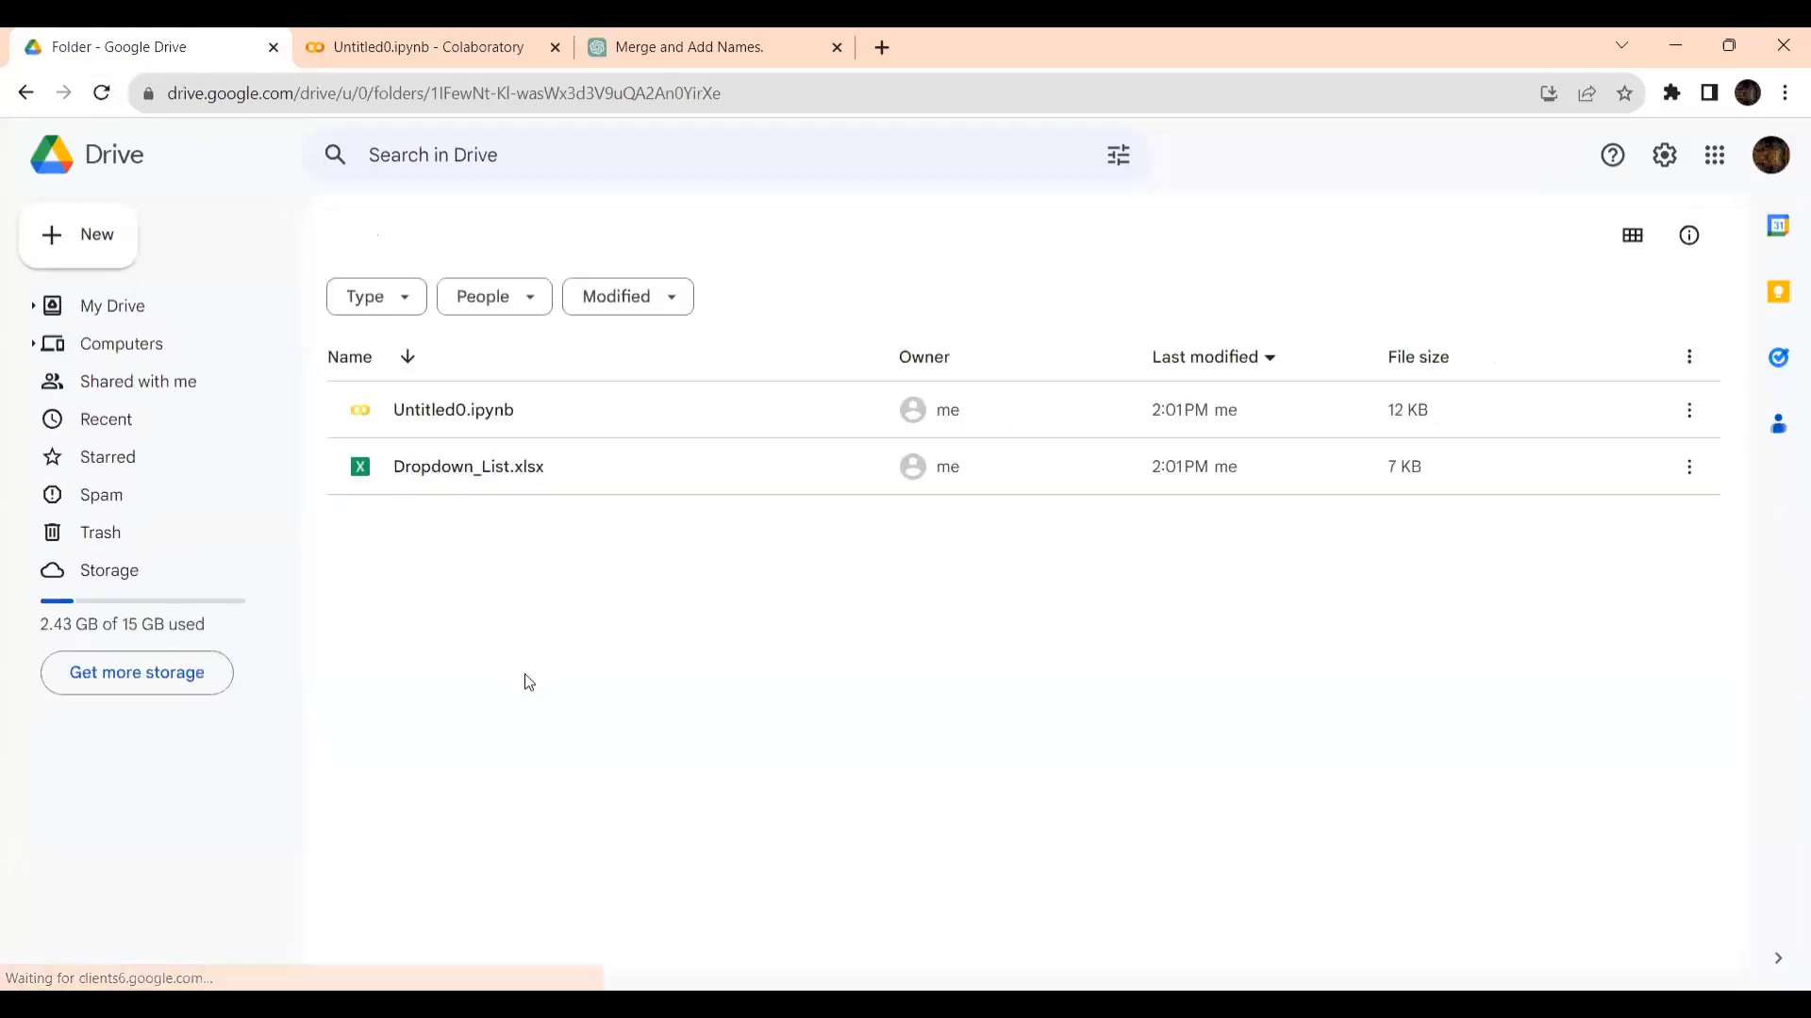
{"action": "left_click", "coordinate": [102, 92]}
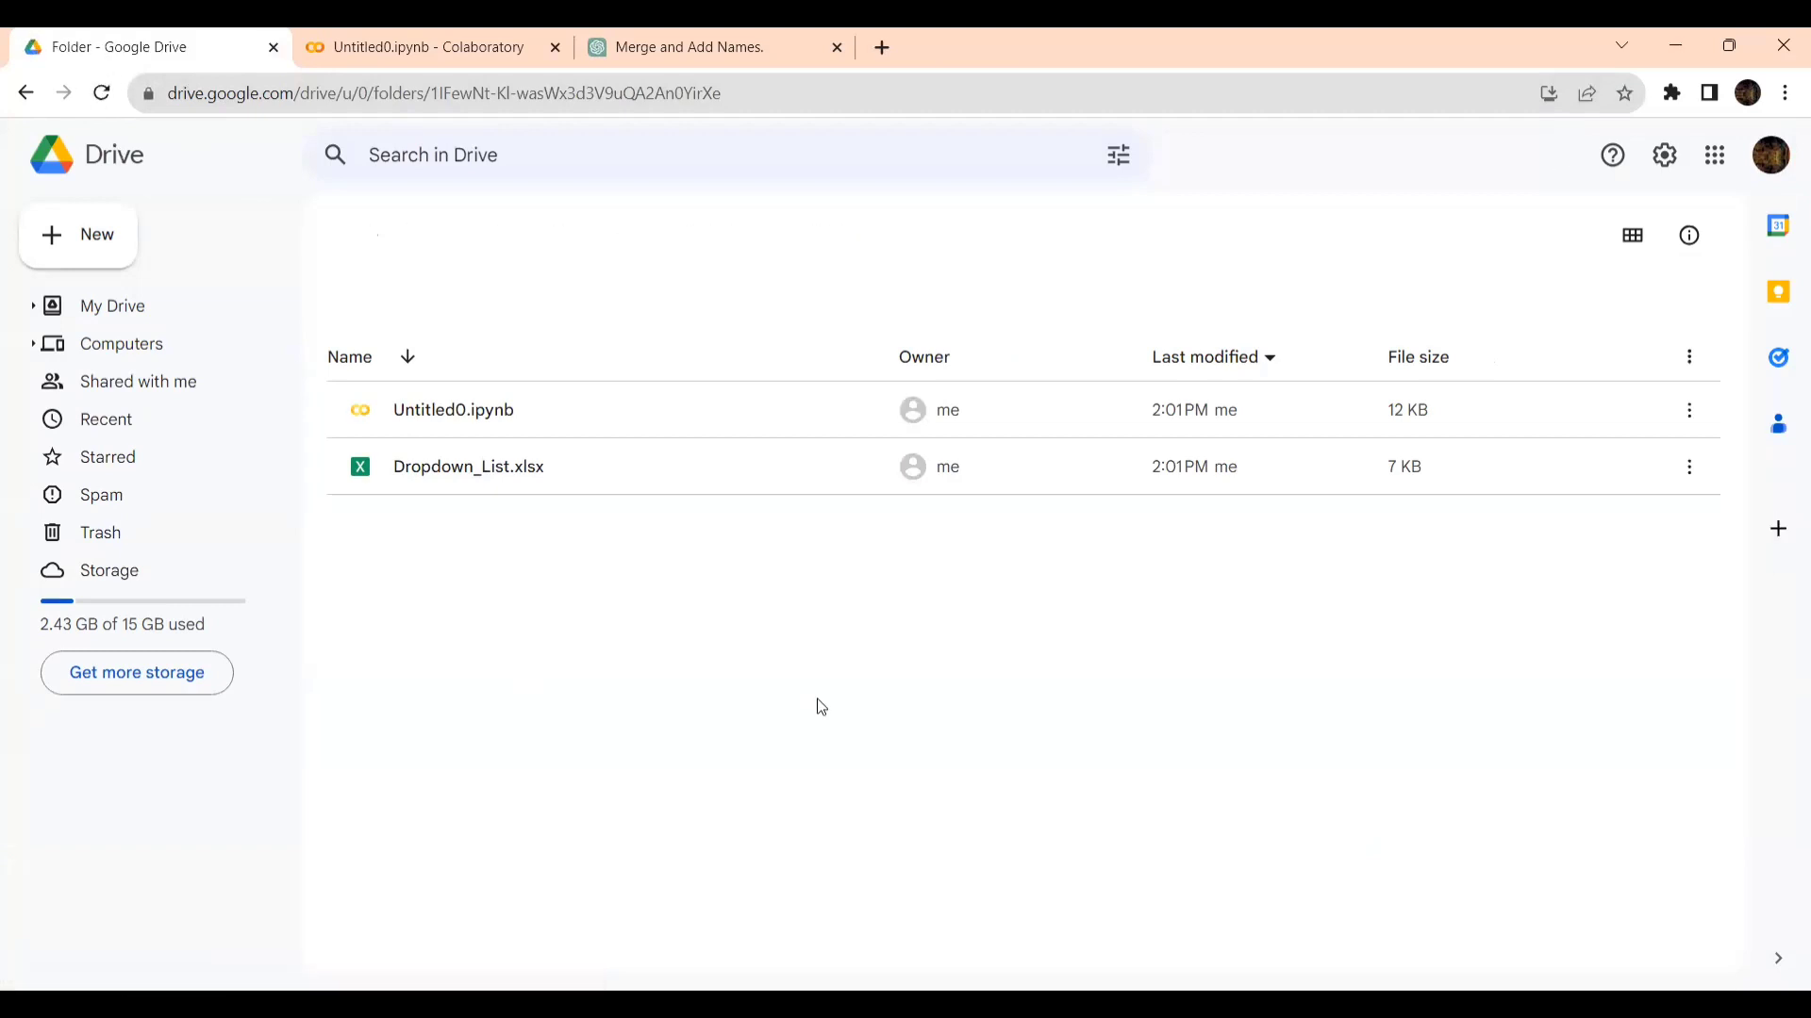
- Return to the Colab notebook and review the folder path in file_path and the sheet_name argument of the to_excel call
{"action": "key", "text": "ctrl+Tab"}
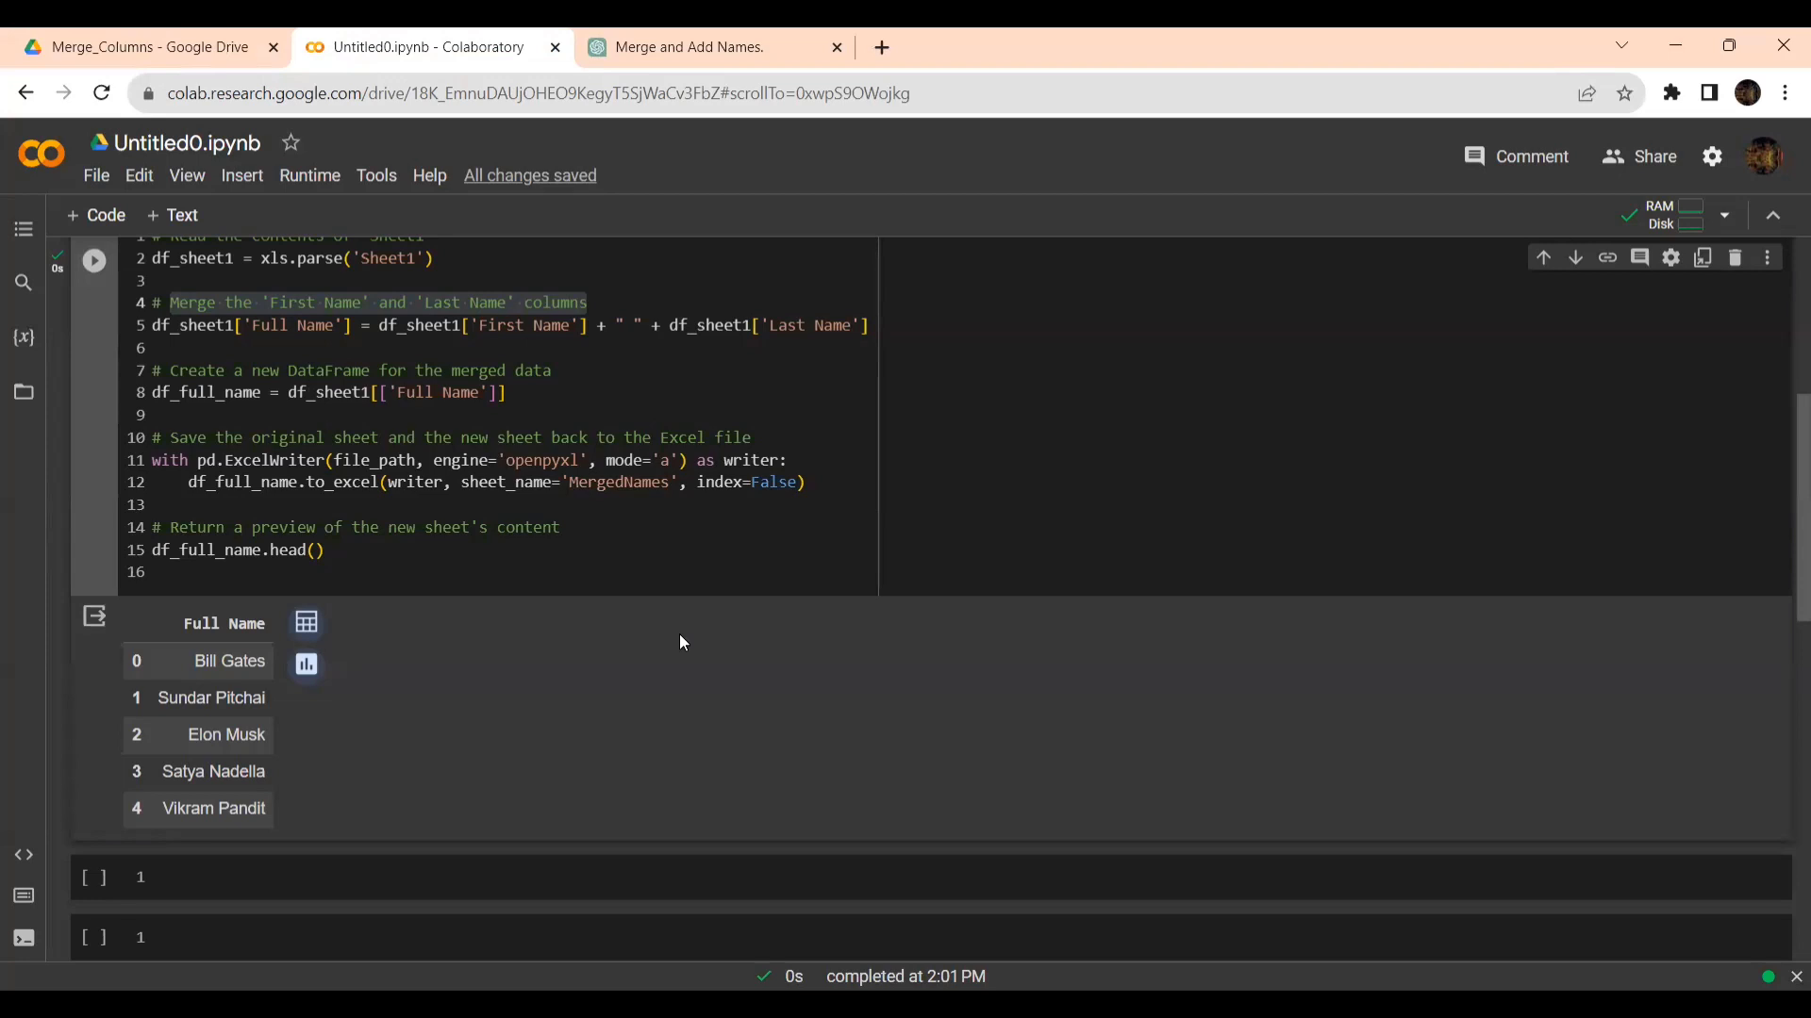
{"action": "scroll", "coordinate": [683, 641], "scroll_direction": "up", "scroll_amount": 3}
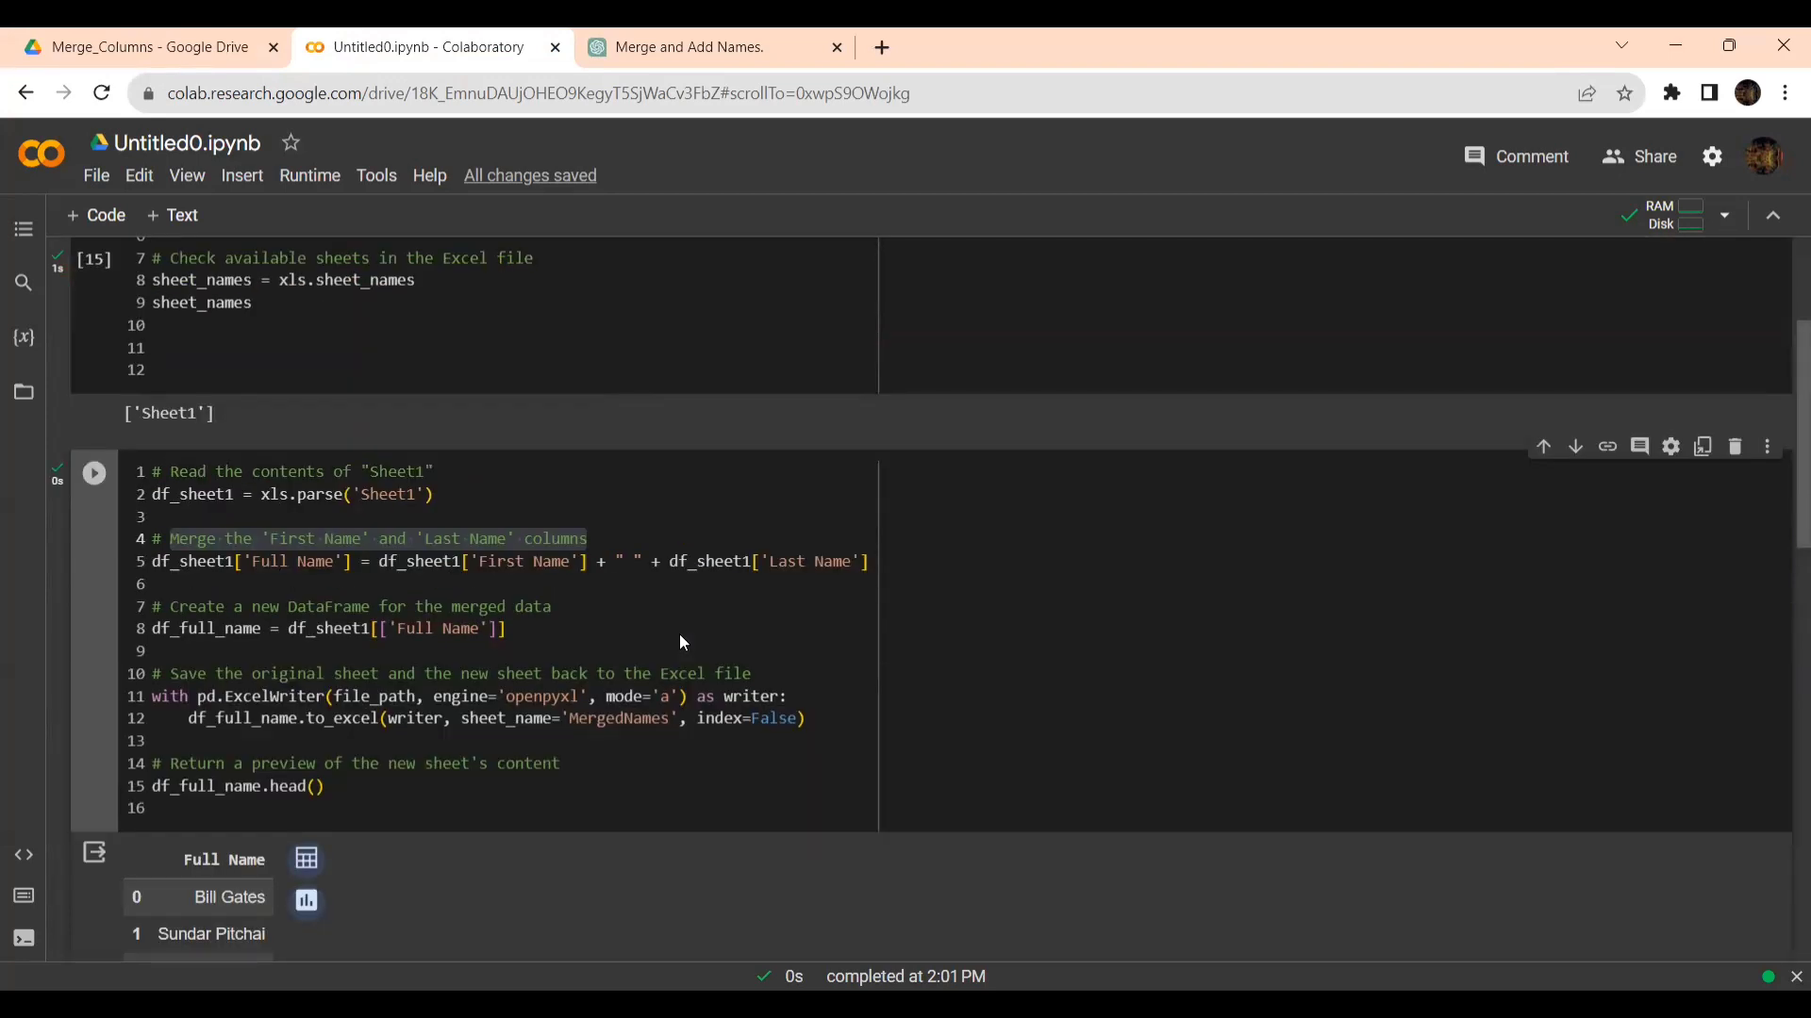
{"action": "scroll", "coordinate": [683, 641], "scroll_direction": "up", "scroll_amount": 3}
{"action": "left_click", "coordinate": [275, 456]}
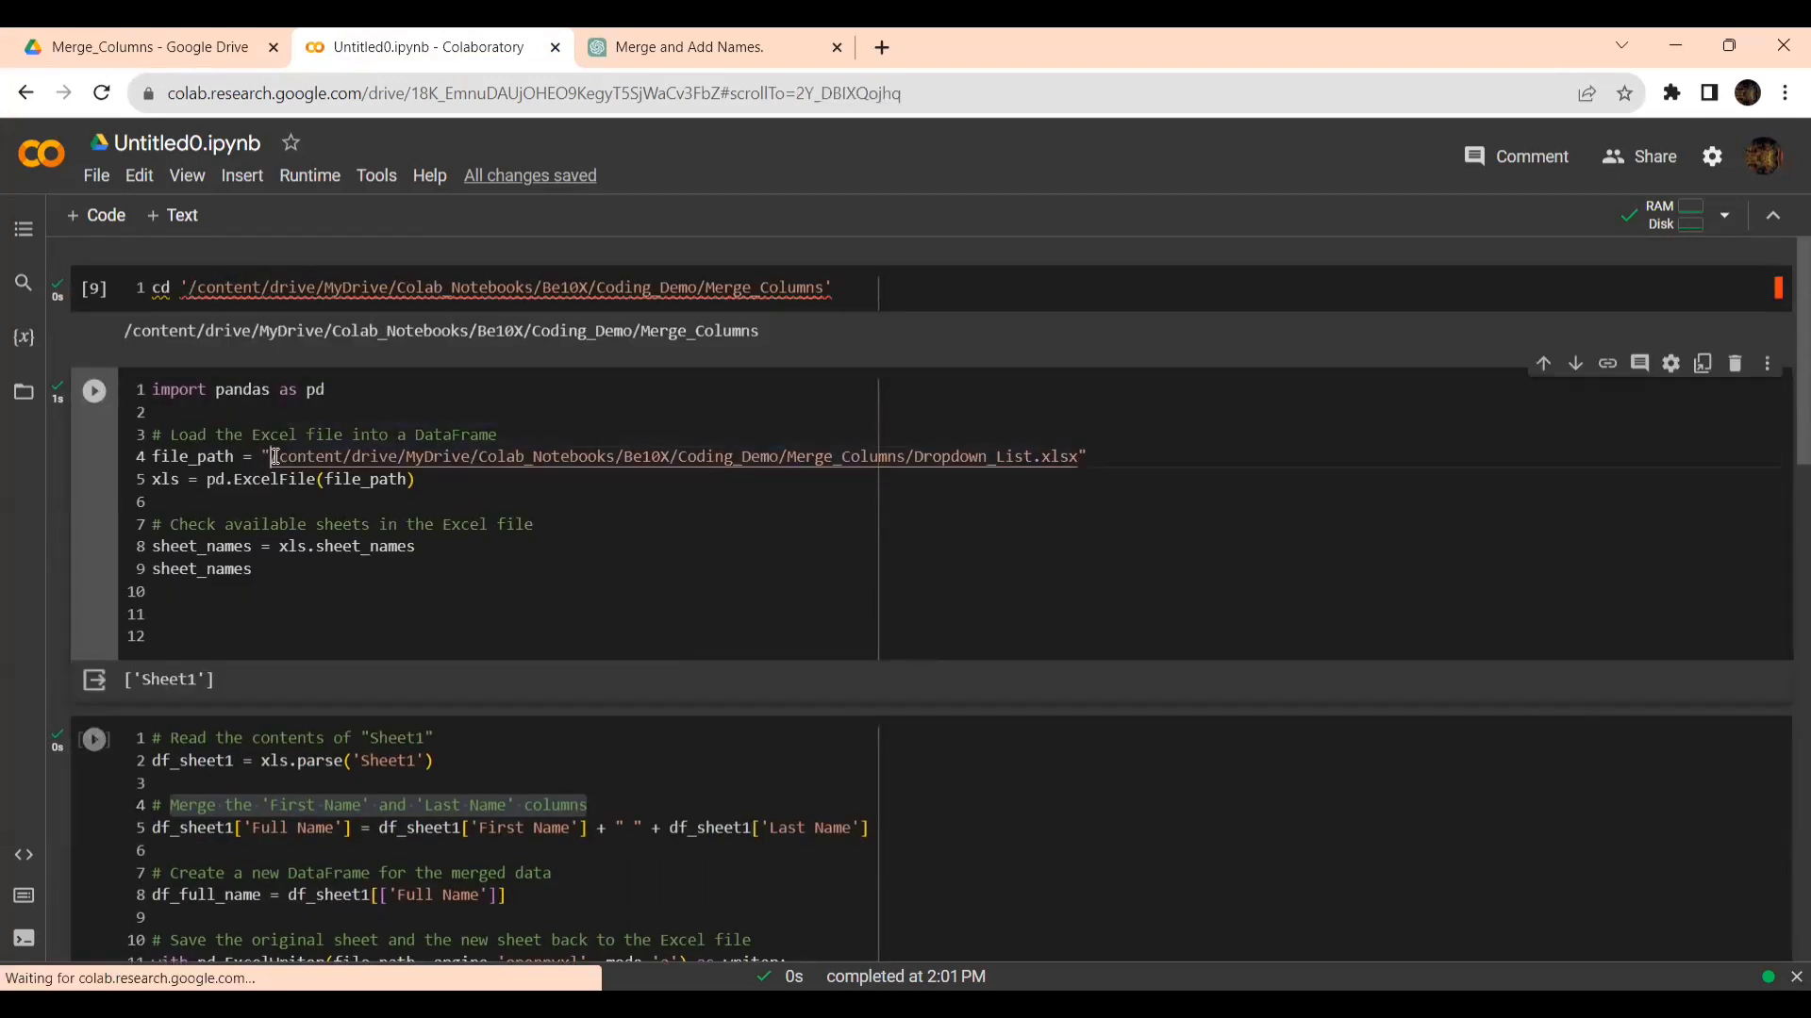
{"action": "left_click_drag", "start_coordinate": [275, 456], "coordinate": [908, 462]}
{"action": "key", "text": "ctrl+c"}
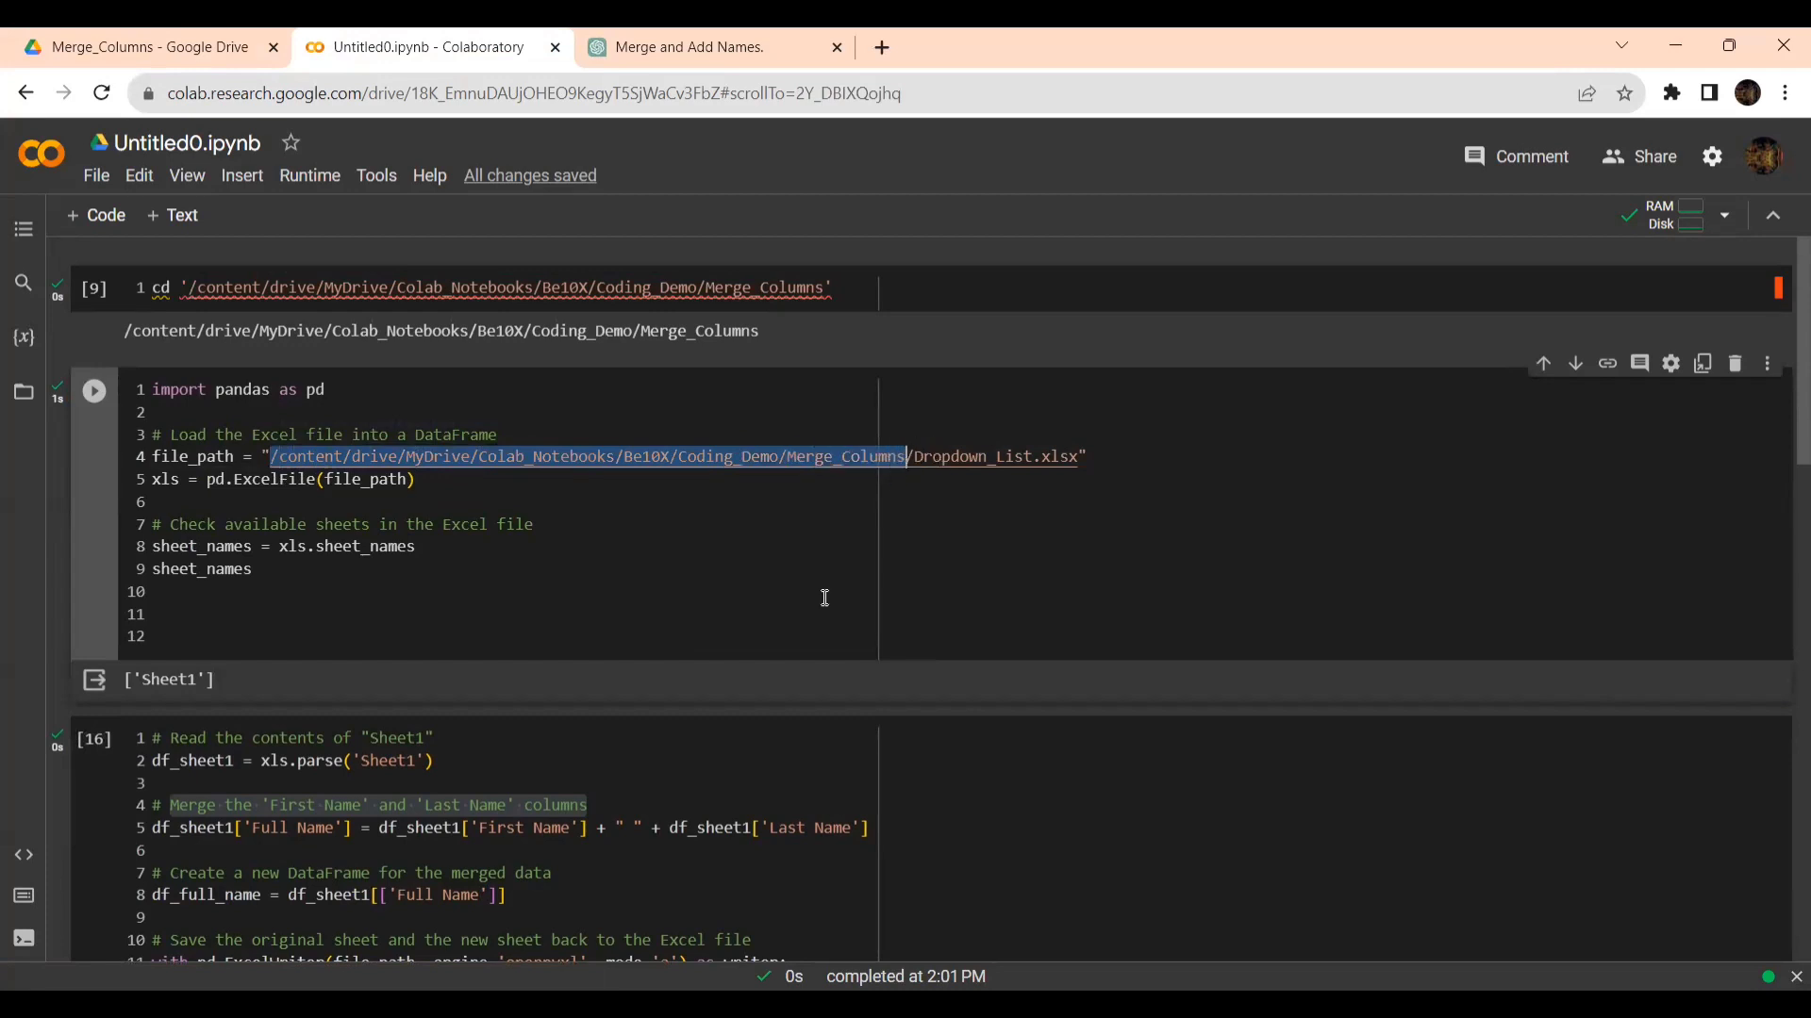
{"action": "scroll", "coordinate": [823, 597], "scroll_direction": "down", "scroll_amount": 6}
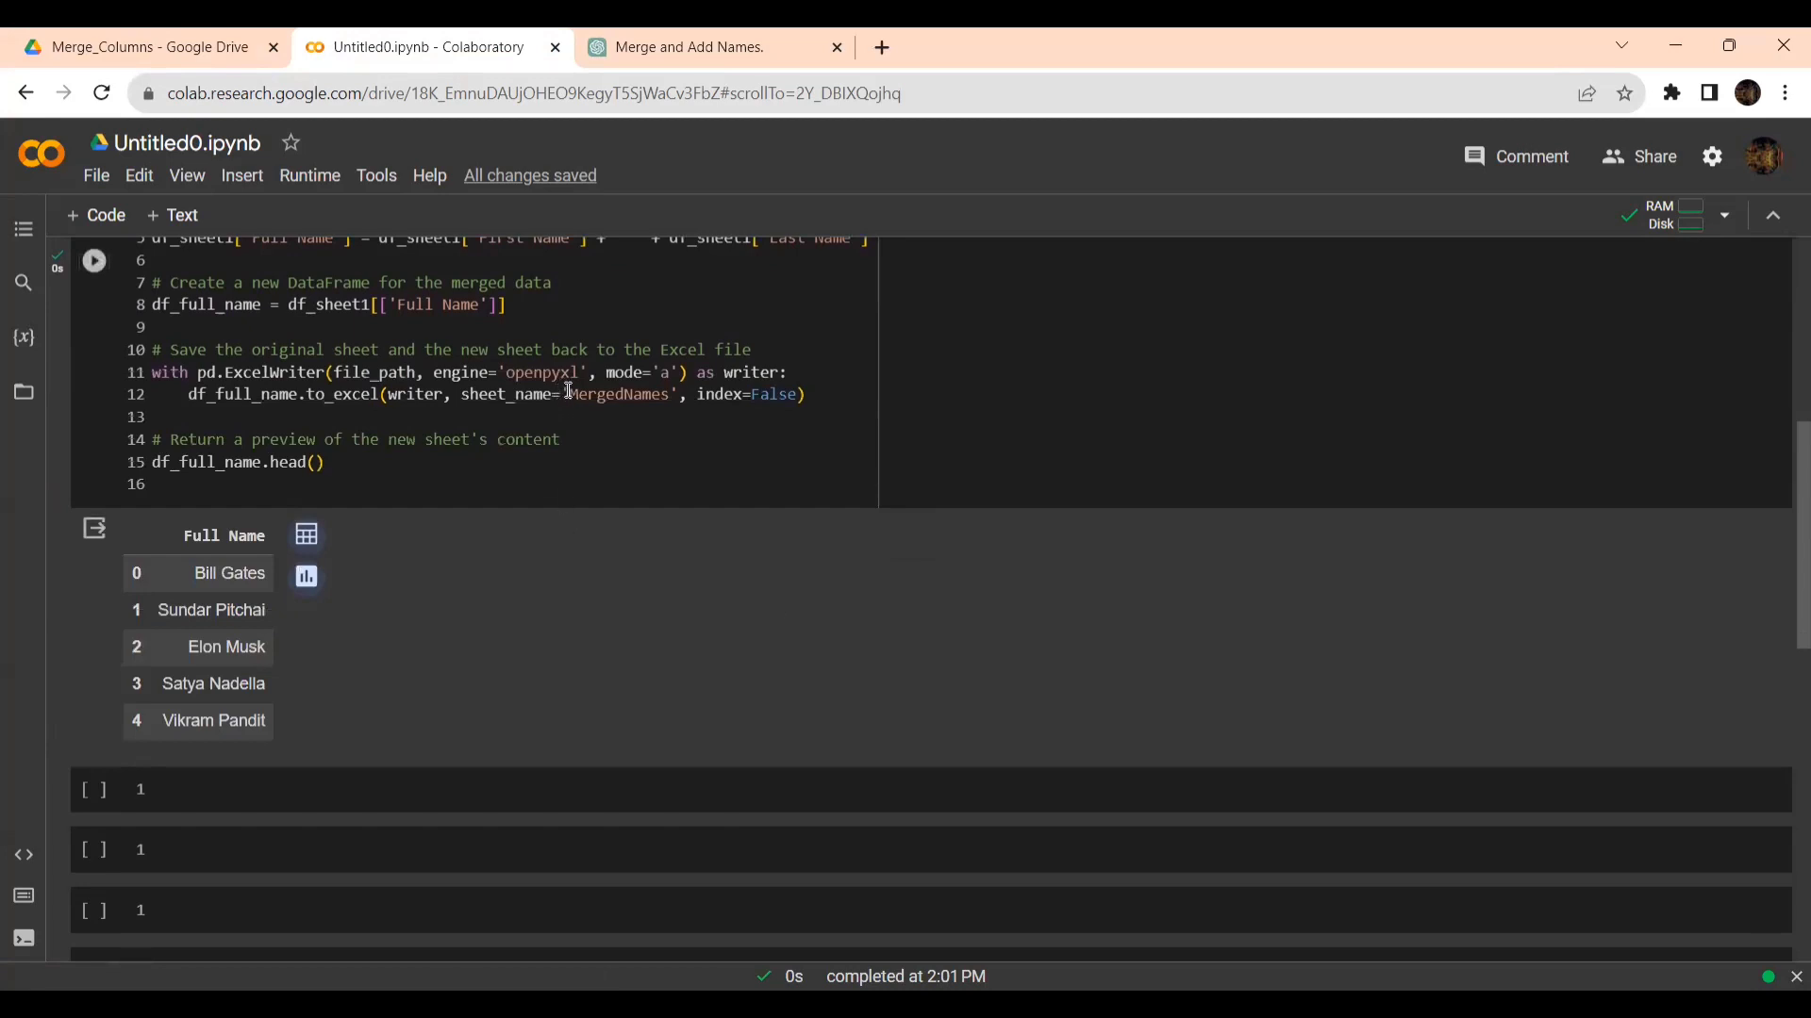
{"action": "left_click", "coordinate": [569, 394]}
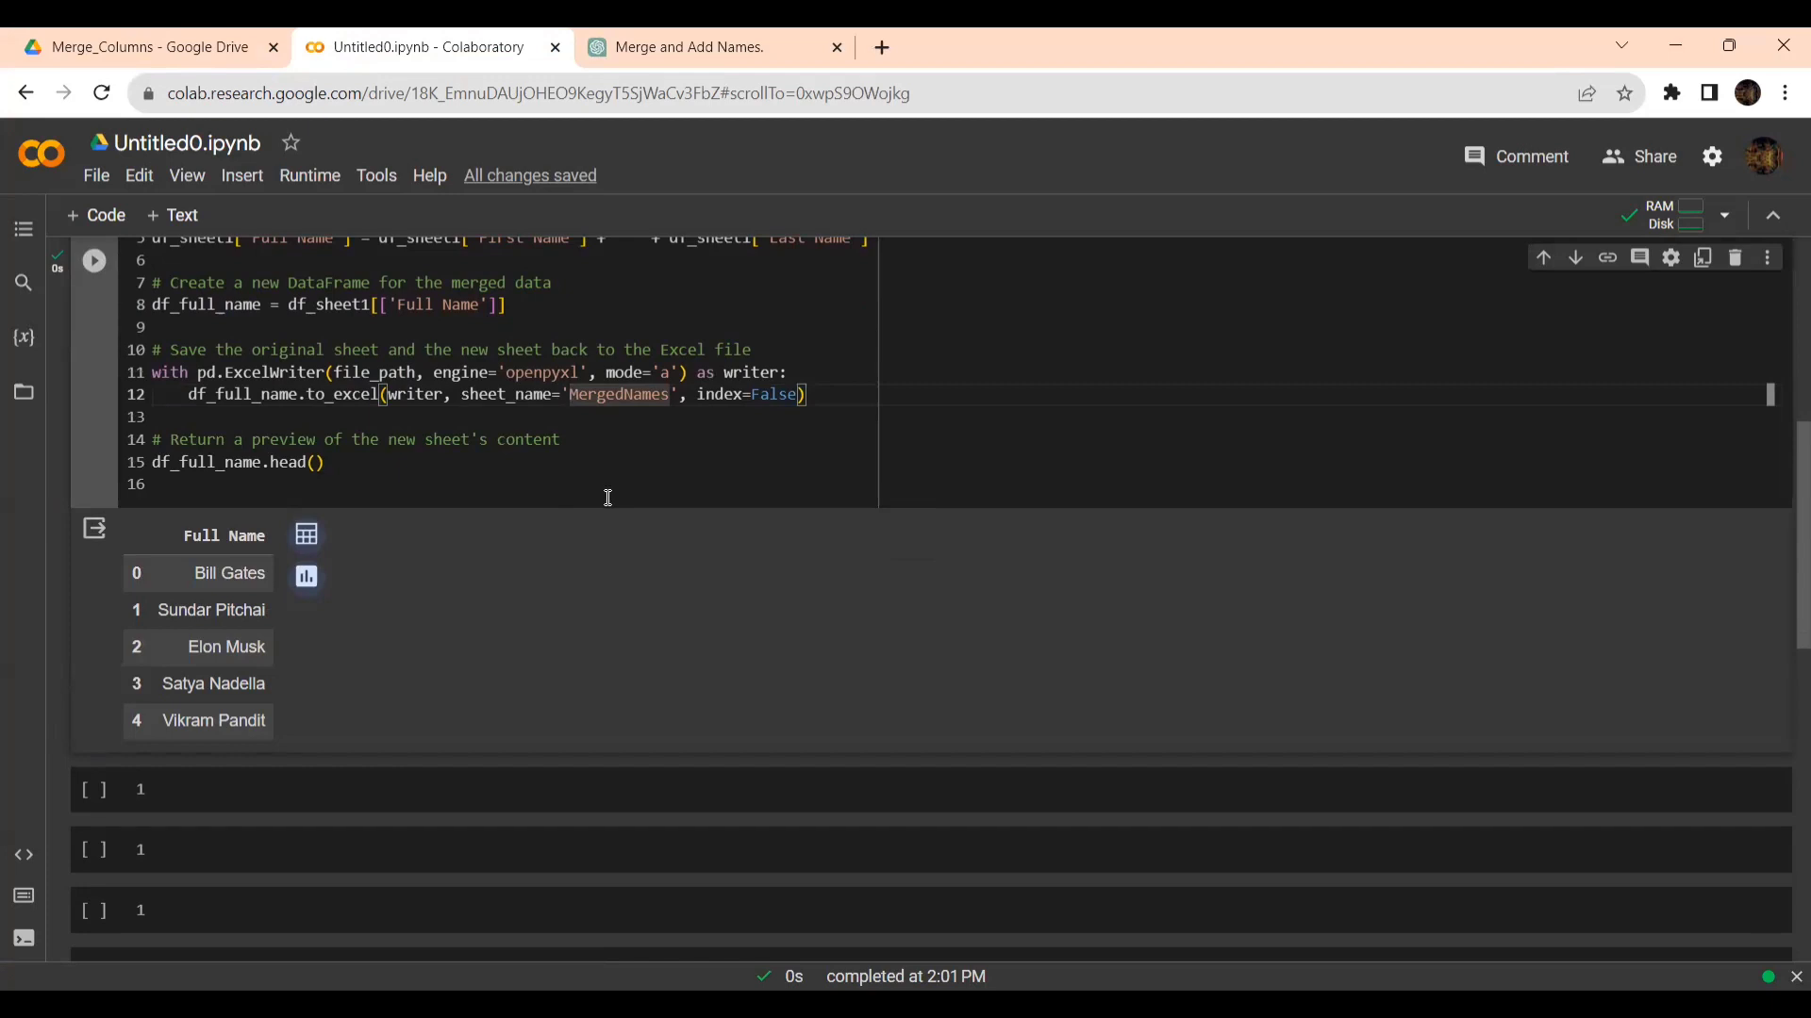
{"action": "scroll", "coordinate": [584, 417], "scroll_direction": "down", "scroll_amount": 3}
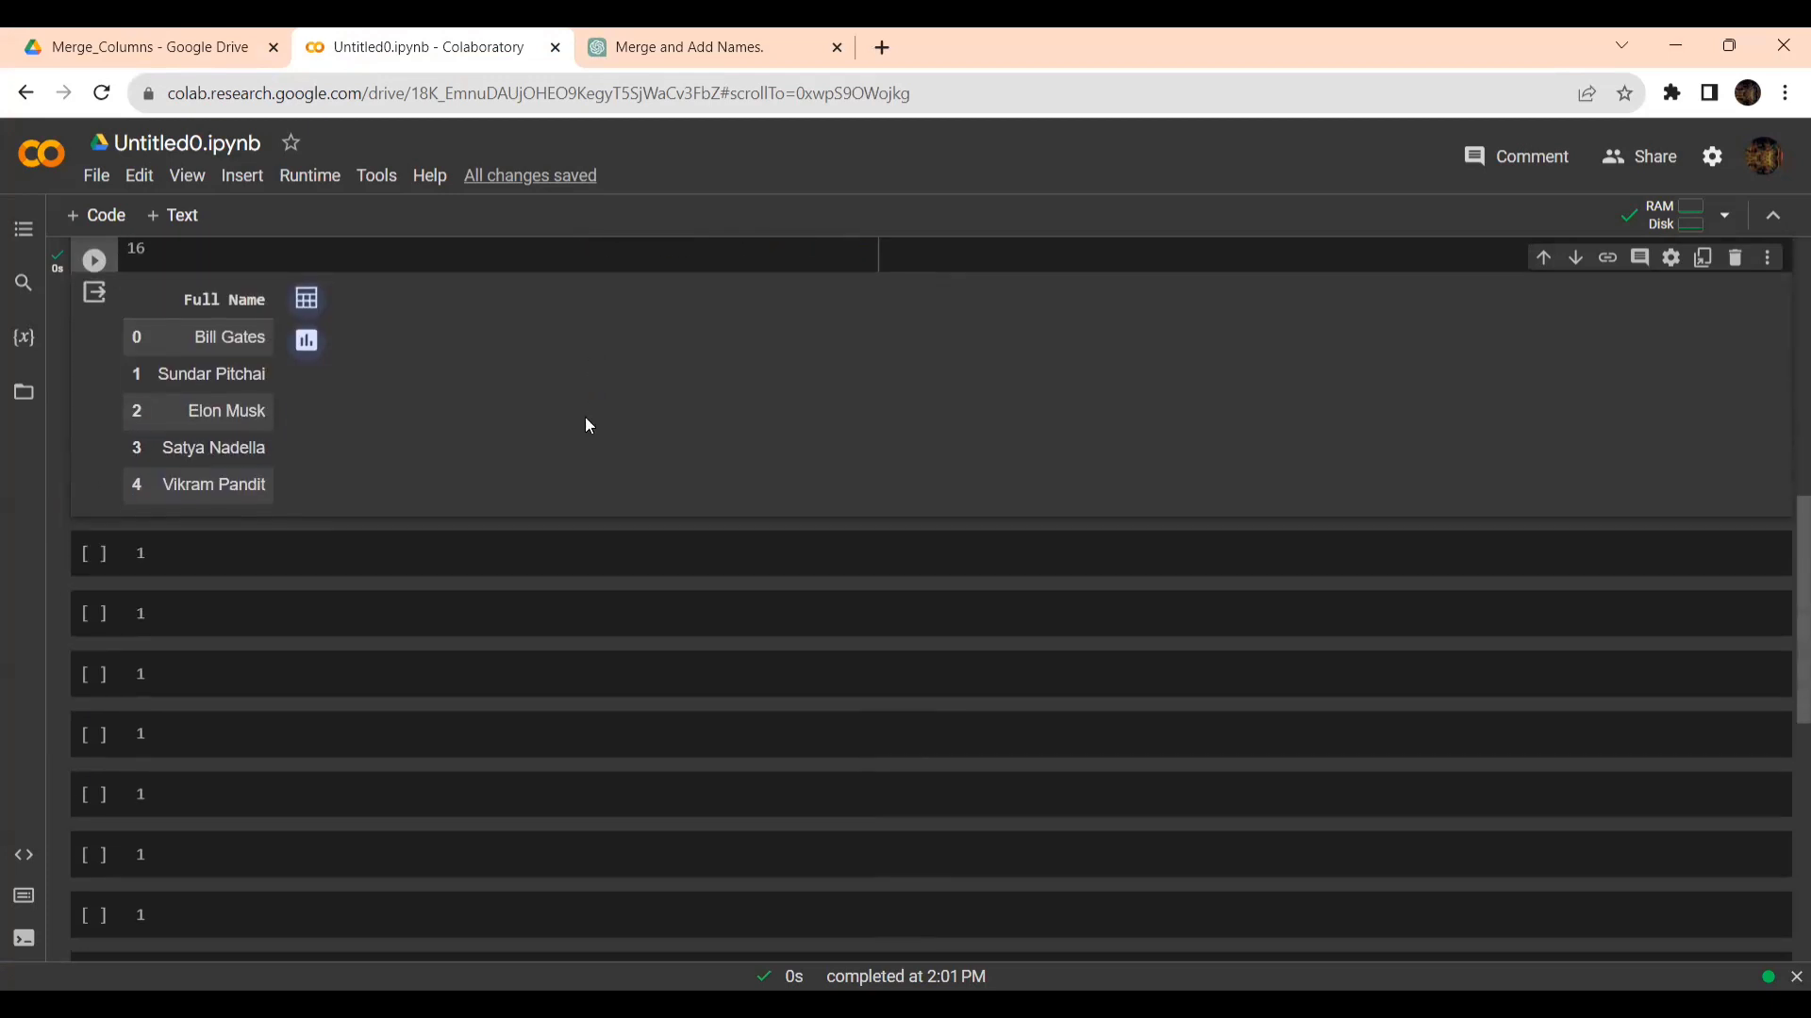
{"action": "scroll", "coordinate": [513, 494], "scroll_direction": "up", "scroll_amount": 4}
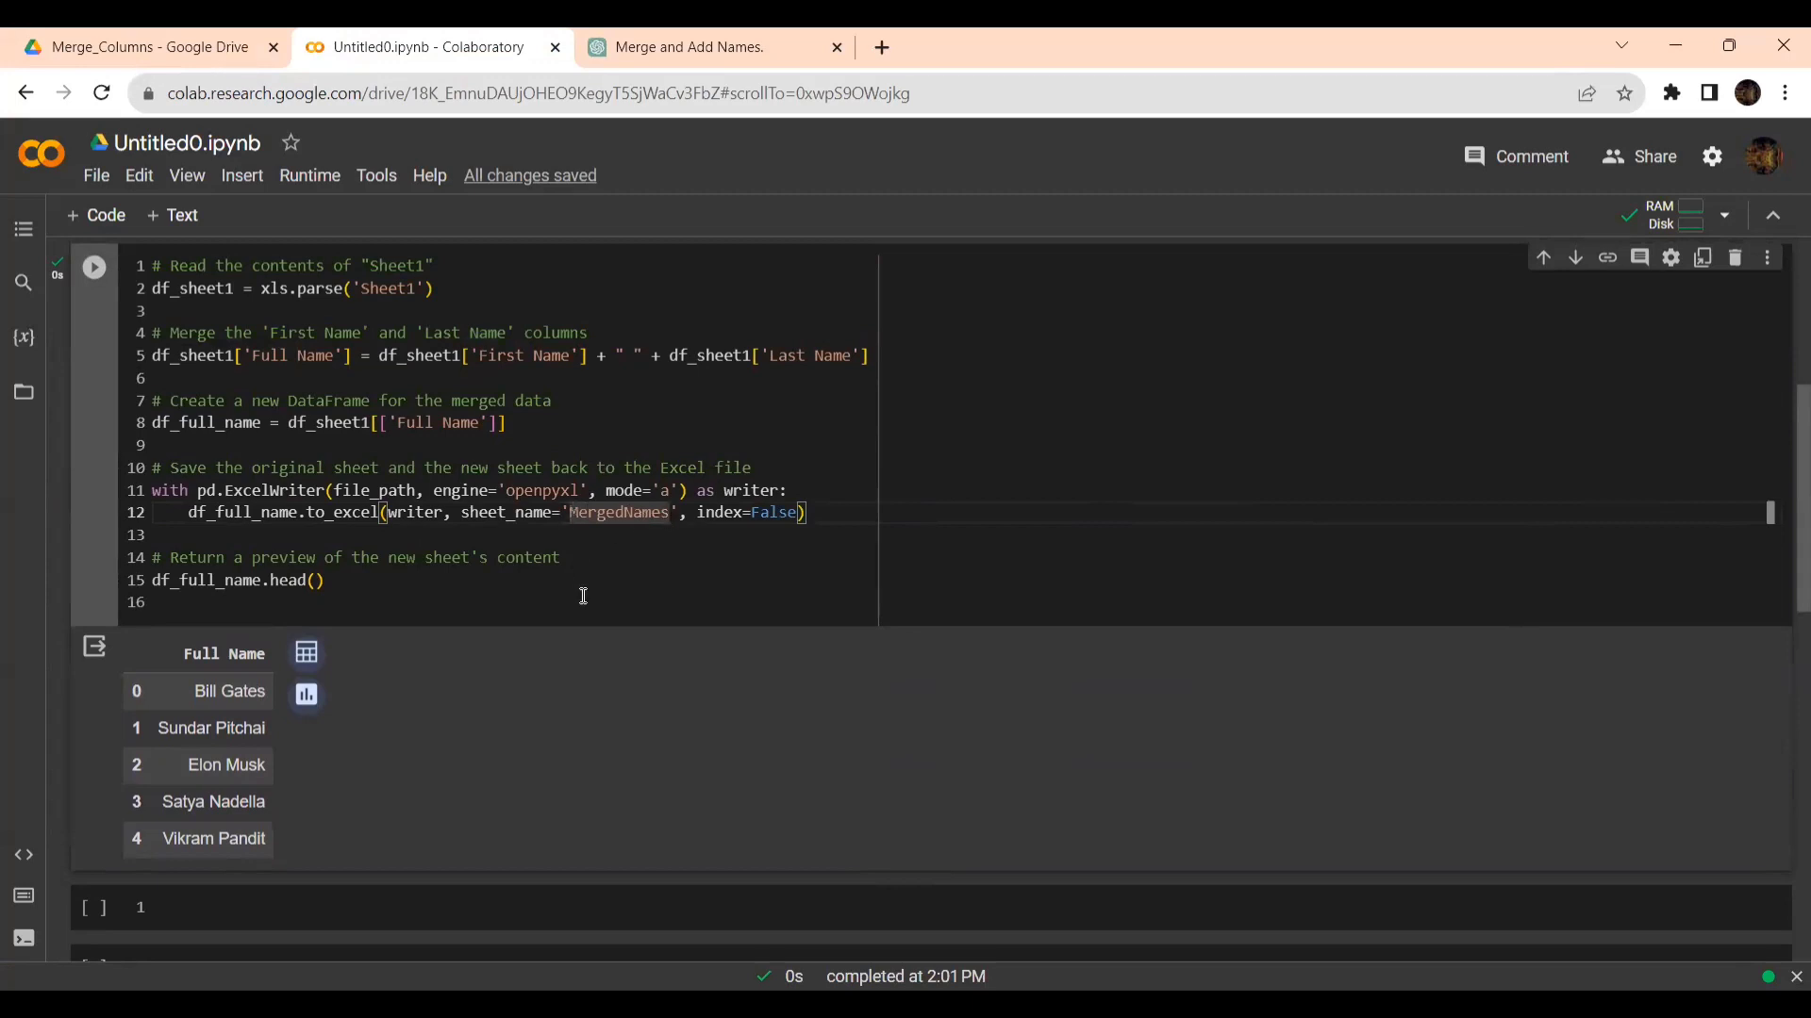
{"action": "key", "text": "ctrl+v"}
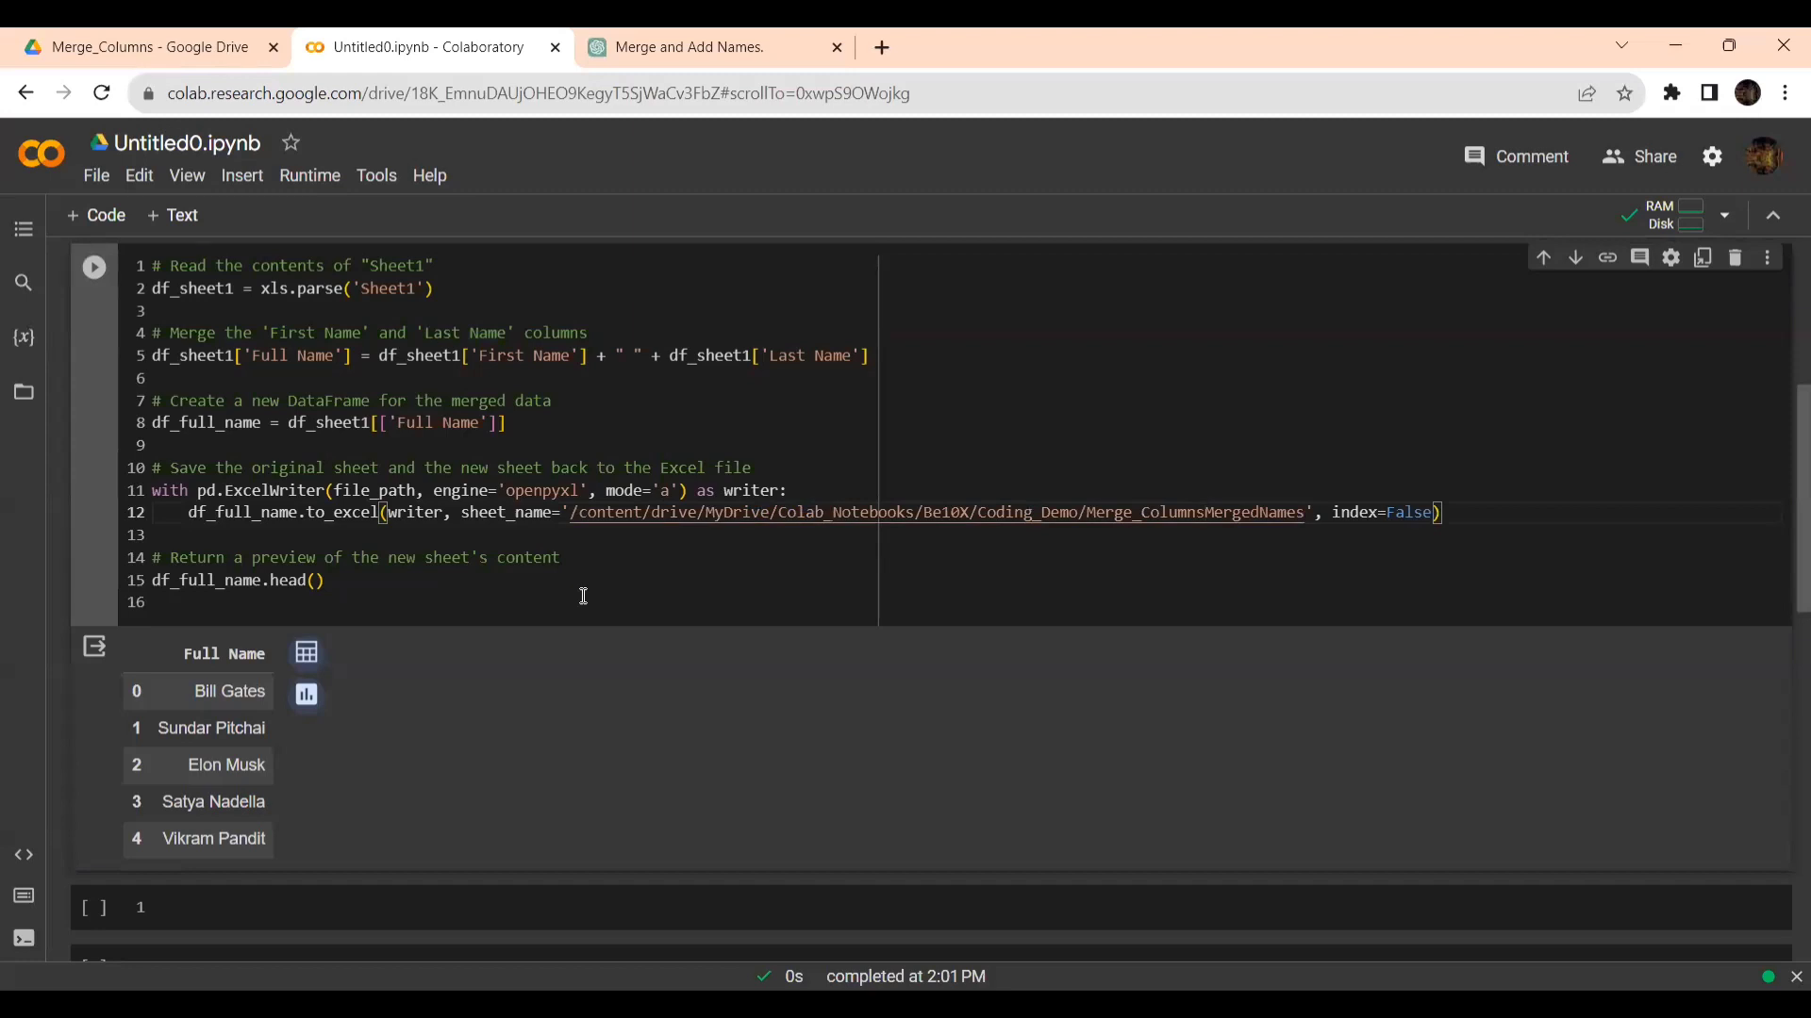
{"action": "key", "text": "BackSpace"}
{"action": "key", "text": "BackSpace"}
{"action": "key", "text": "BackSpace"}
{"action": "key", "text": "BackSpace"}
{"action": "key", "text": "BackSpace"}
{"action": "key", "text": "BackSpace"}
{"action": "key", "text": "BackSpace"}
{"action": "key", "text": "BackSpace"}
{"action": "key", "text": "BackSpace"}
{"action": "key", "text": "BackSpace"}
{"action": "key", "text": "BackSpace"}
{"action": "key", "text": "BackSpace"}
{"action": "key", "text": "BackSpace"}
{"action": "key", "text": "BackSpace"}
{"action": "key", "text": "BackSpace"}
{"action": "key", "text": "BackSpace"}
{"action": "key", "text": "BackSpace"}
{"action": "key", "text": "BackSpace"}
{"action": "key", "text": "BackSpace"}
{"action": "key", "text": "BackSpace"}
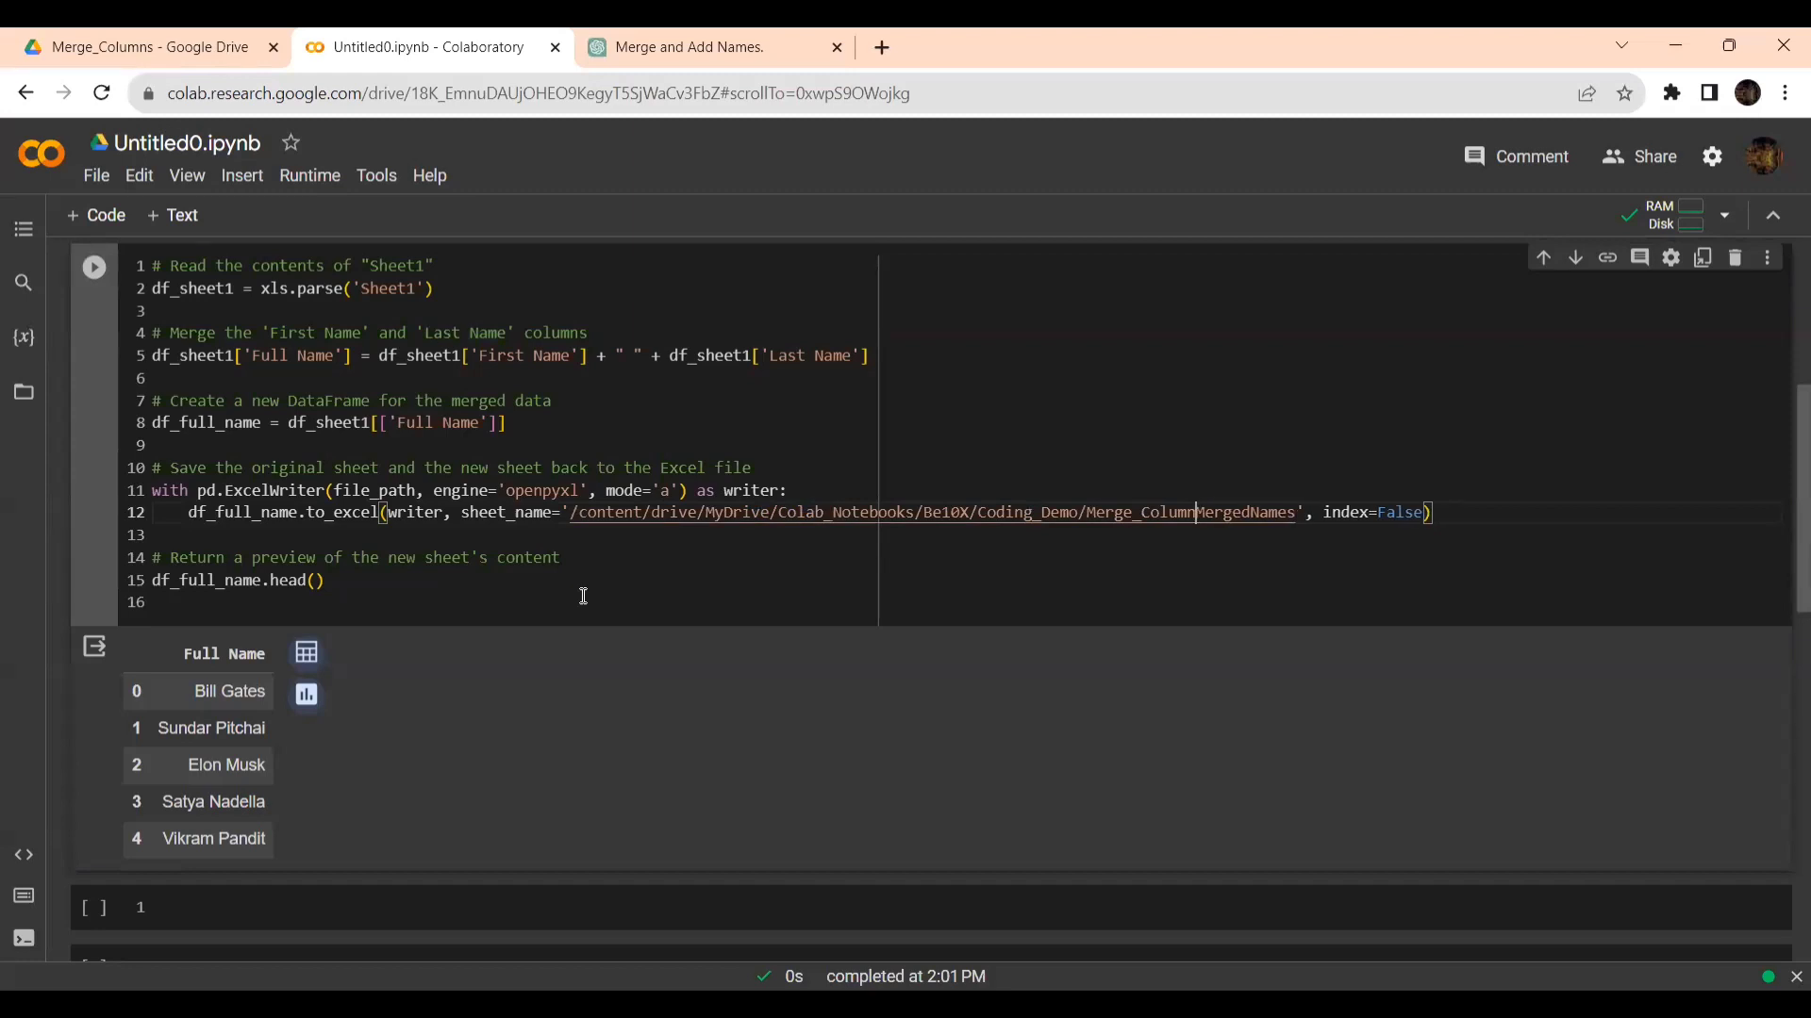
{"action": "key", "text": "BackSpace"}
{"action": "key", "text": "BackSpace"}
{"action": "key", "text": "BackSpace"}
{"action": "key", "text": "BackSpace"}
{"action": "key", "text": "BackSpace"}
{"action": "key", "text": "BackSpace"}
{"action": "key", "text": "BackSpace"}
{"action": "key", "text": "BackSpace"}
{"action": "key", "text": "BackSpace"}
{"action": "key", "text": "BackSpace"}
{"action": "key", "text": "BackSpace"}
{"action": "key", "text": "BackSpace"}
{"action": "key", "text": "BackSpace"}
{"action": "key", "text": "BackSpace"}
{"action": "key", "text": "BackSpace"}
{"action": "key", "text": "BackSpace"}
{"action": "key", "text": "BackSpace"}
{"action": "key", "text": "BackSpace"}
{"action": "key", "text": "BackSpace"}
{"action": "key", "text": "BackSpace"}
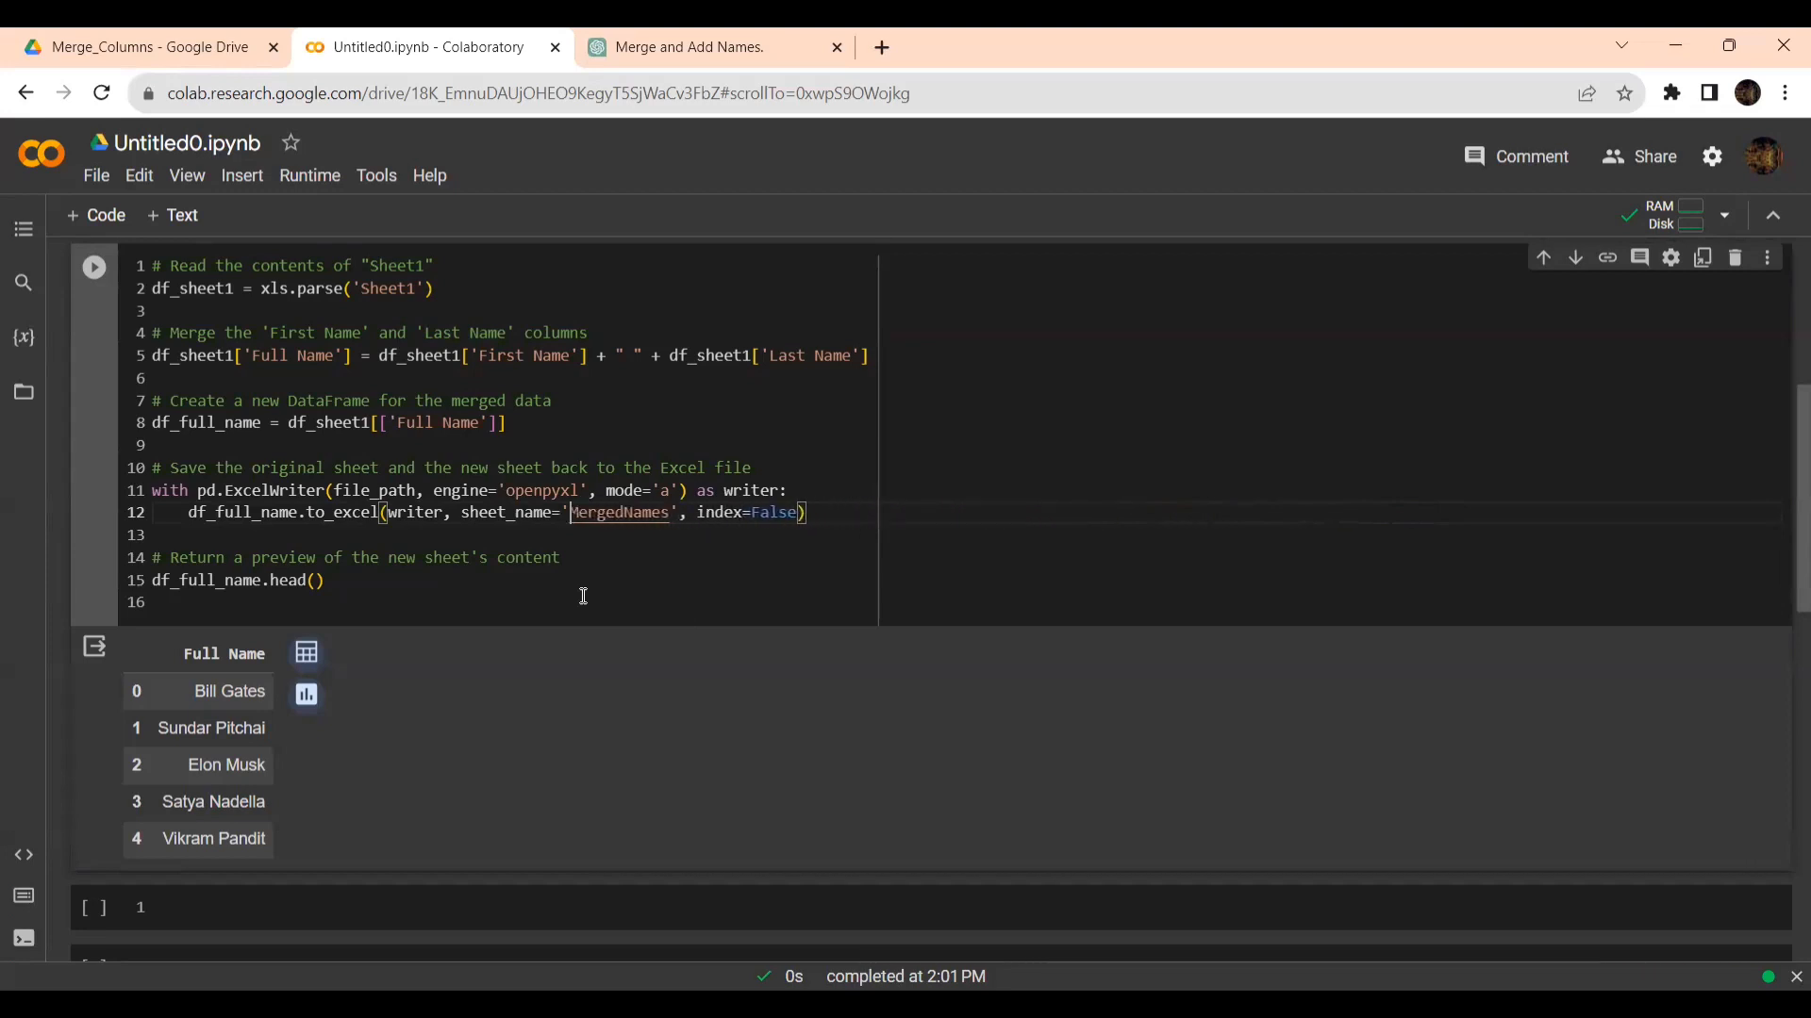
- Open Dropdown_List.xlsx from the Merge_Columns folder in Google Drive and widen column A of its MergedNames sheet to fit the full names
{"action": "left_click", "coordinate": [142, 47]}
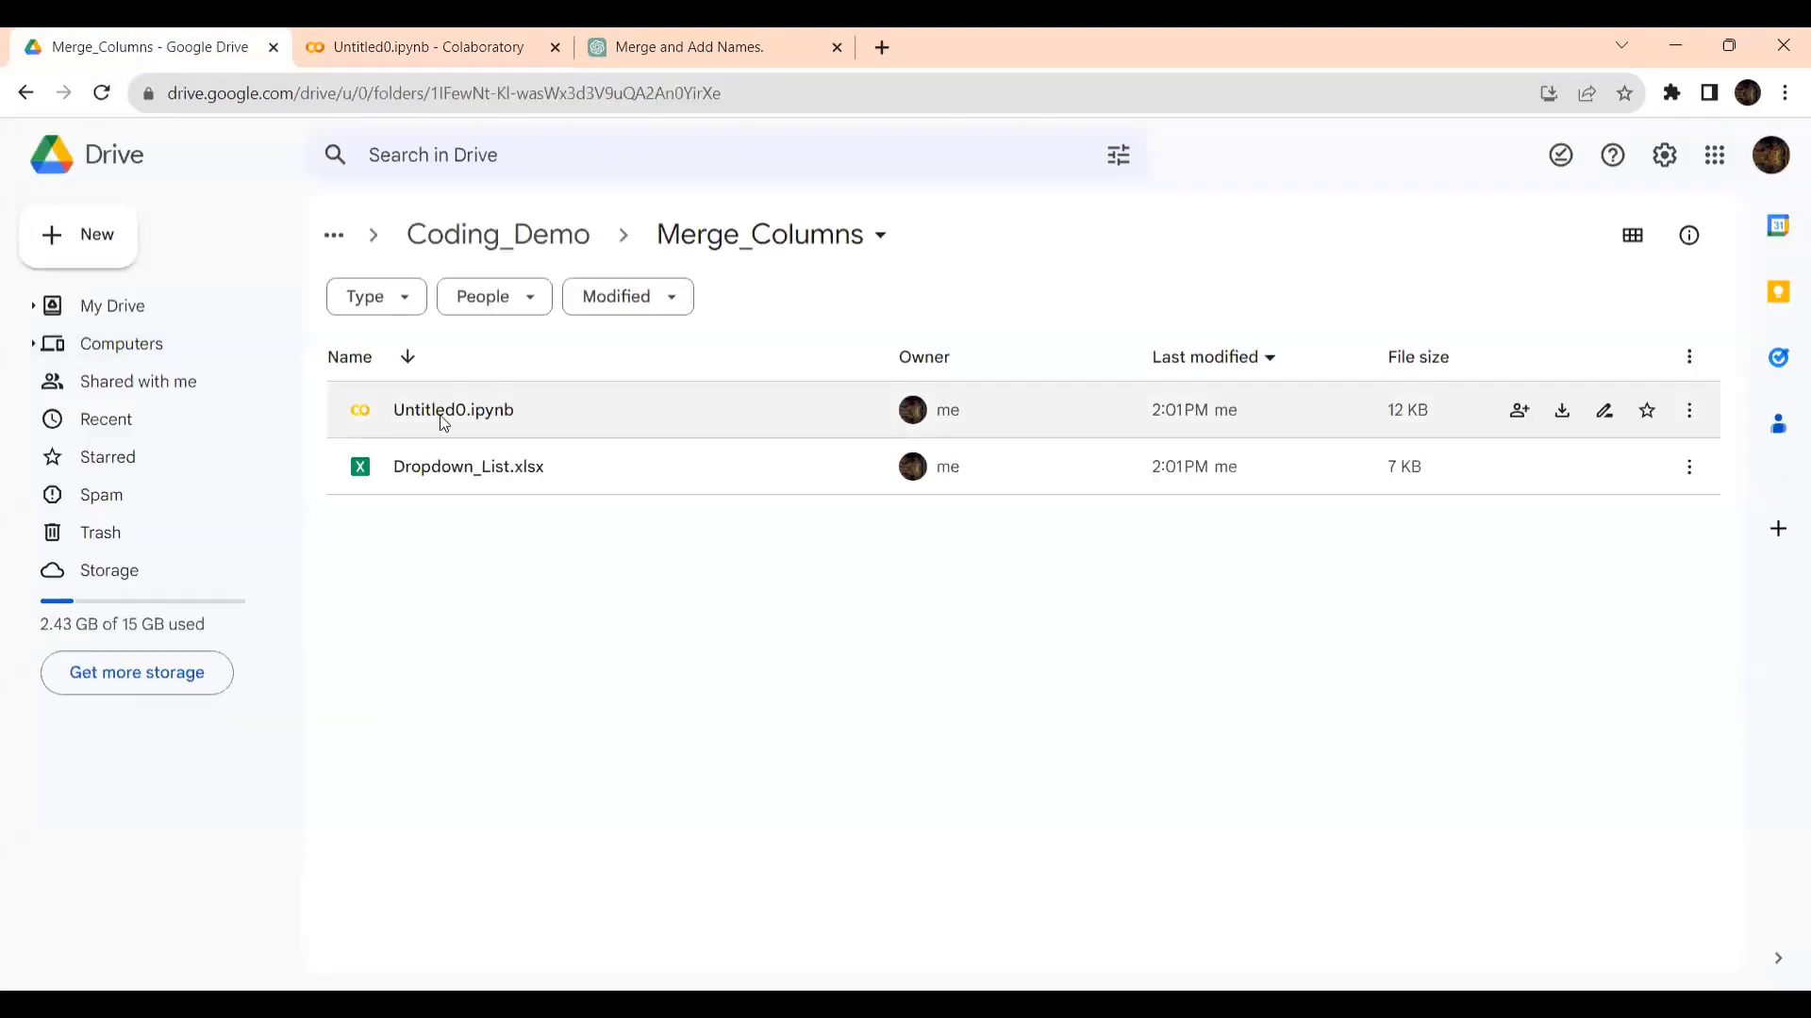
{"action": "double_click", "coordinate": [460, 468]}
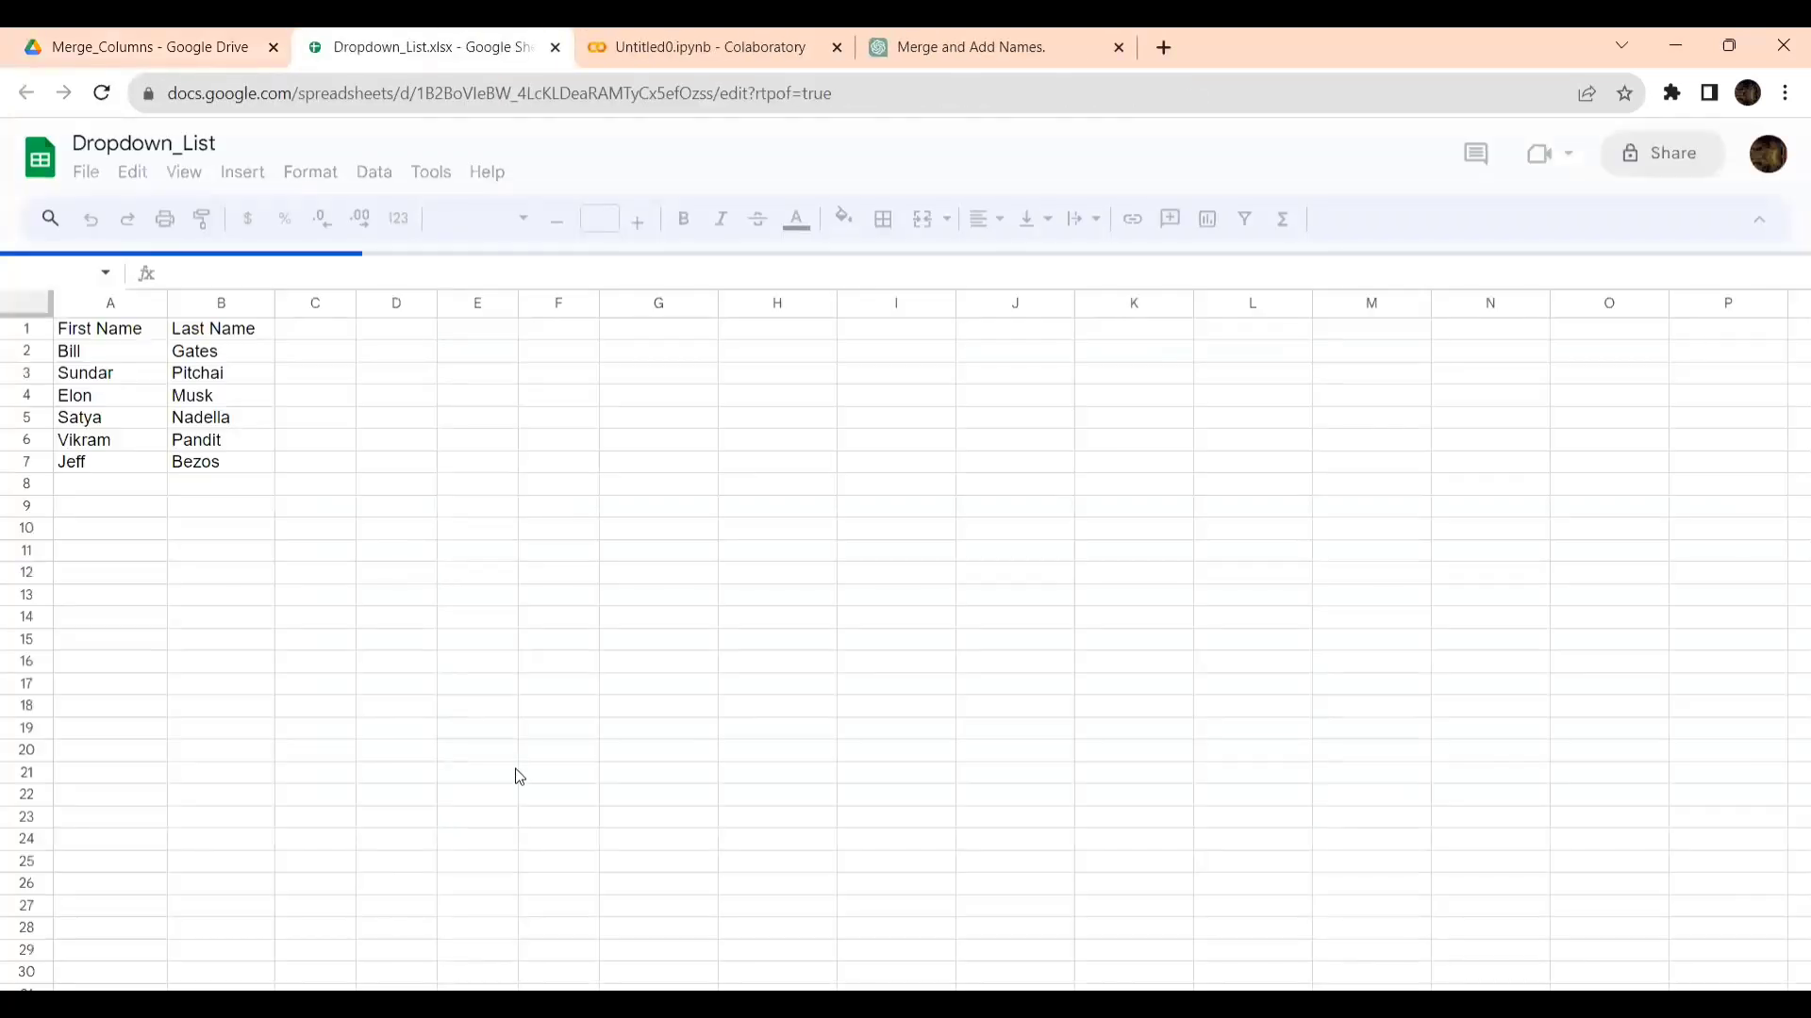
{"action": "scroll", "coordinate": [517, 775], "scroll_direction": "down", "scroll_amount": 6}
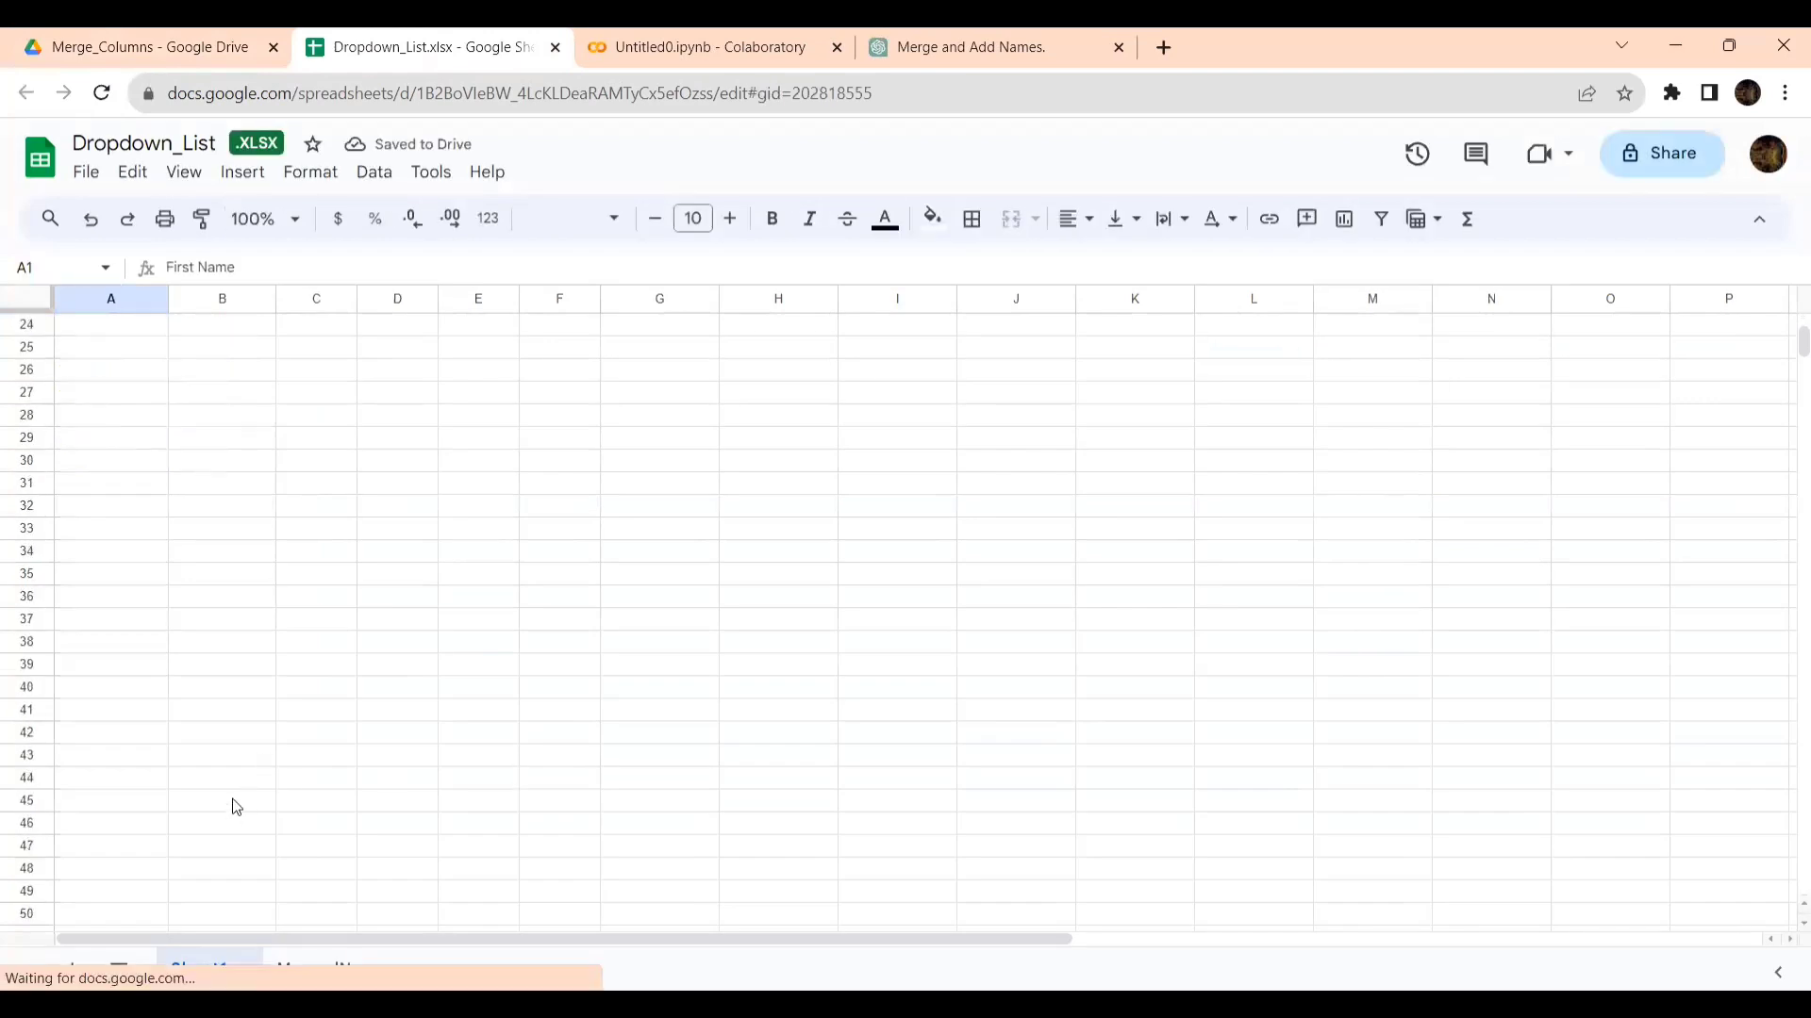
{"action": "scroll", "coordinate": [208, 617], "scroll_direction": "down", "scroll_amount": 5}
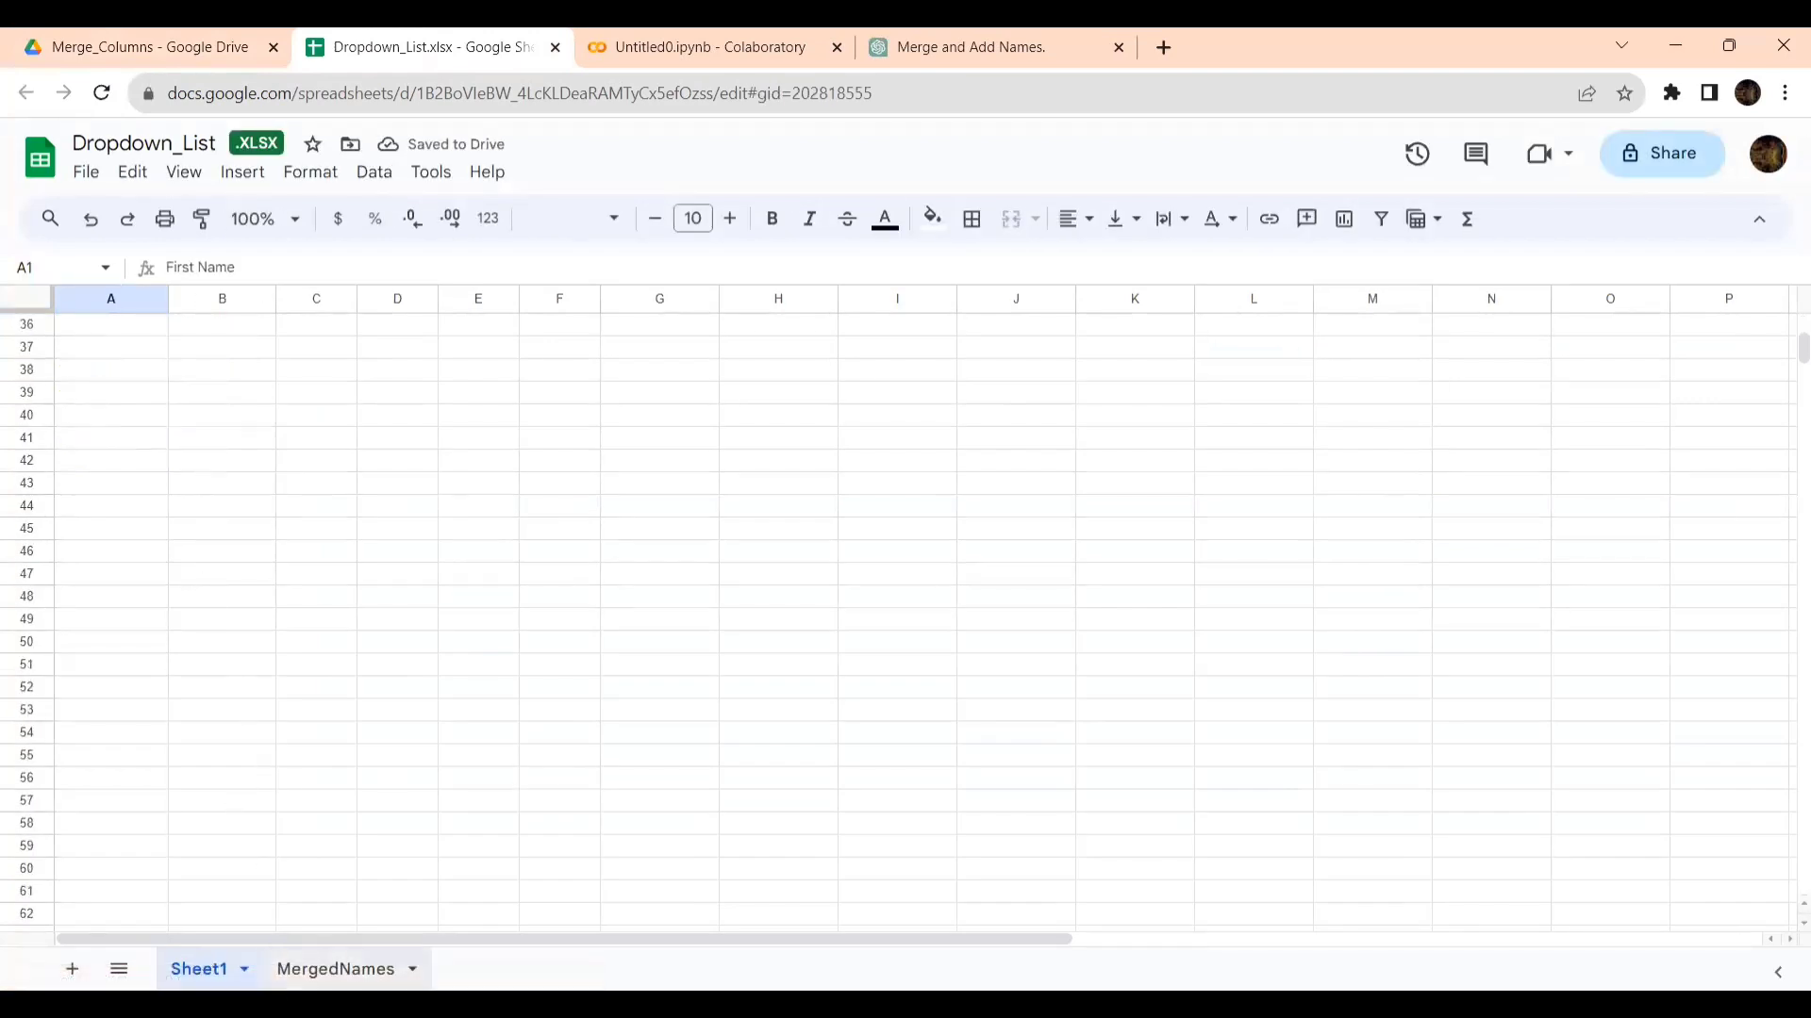
{"action": "left_click", "coordinate": [339, 970]}
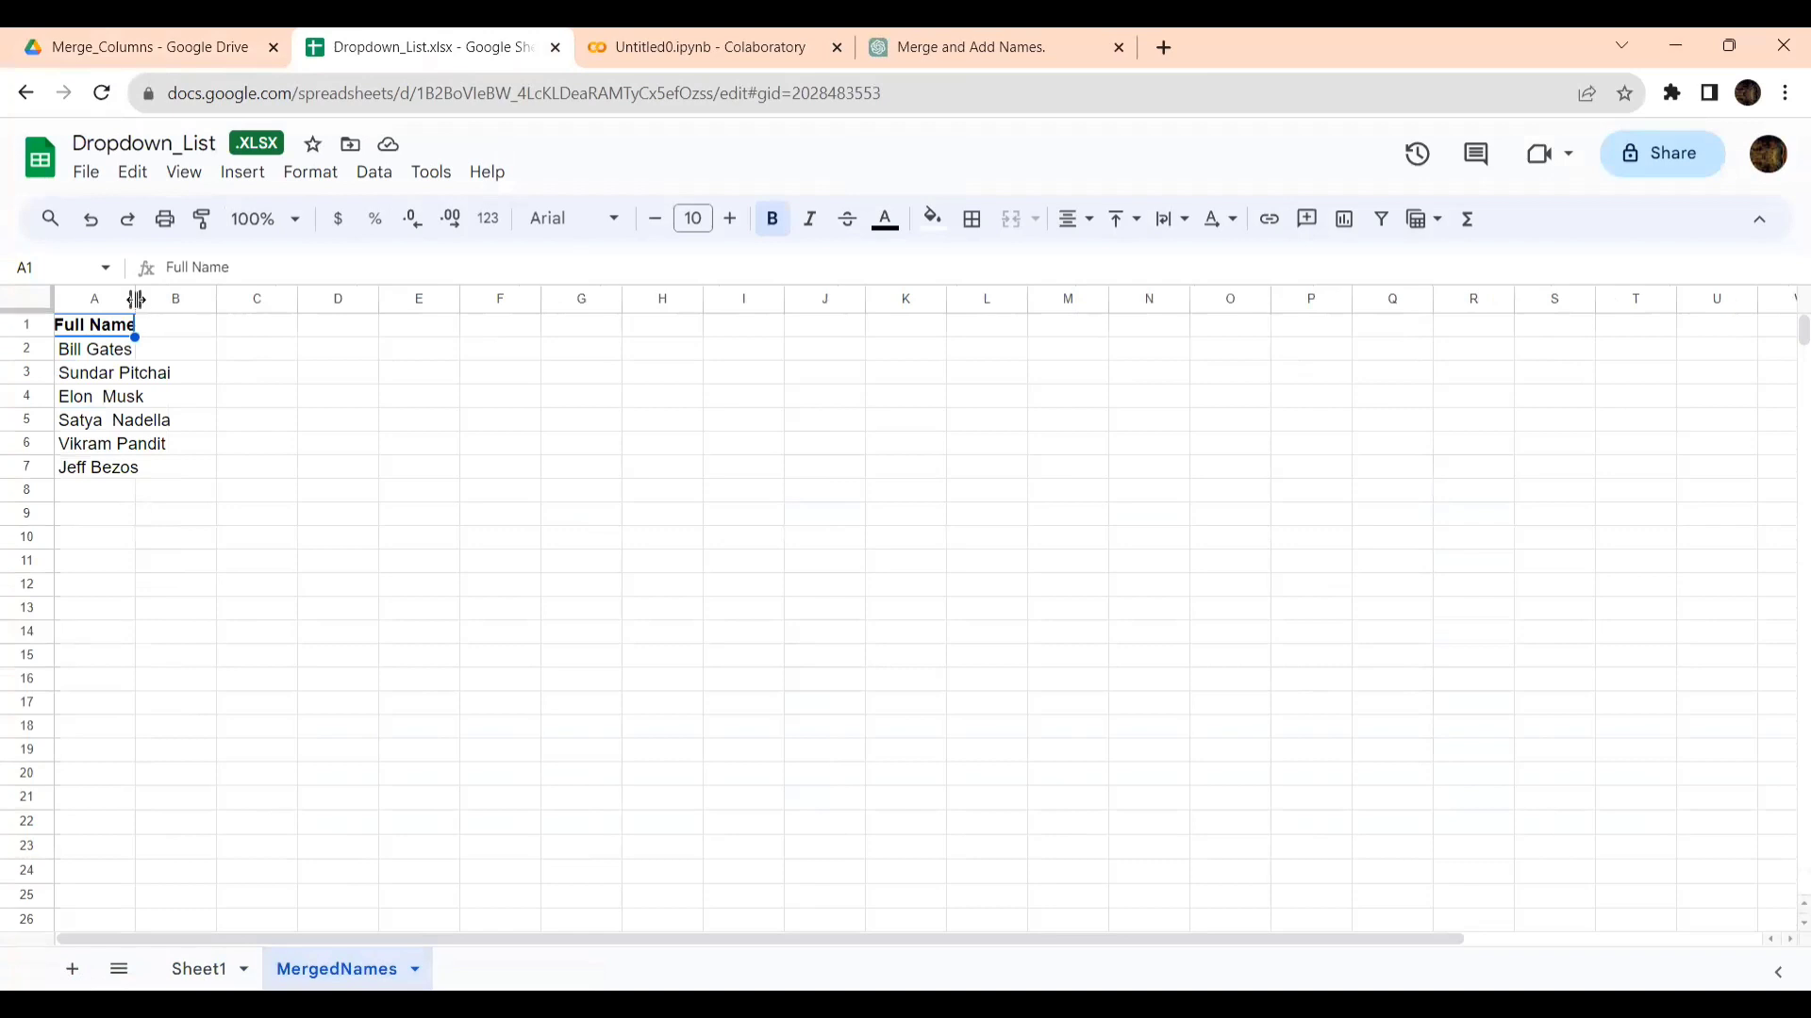
{"action": "left_click_drag", "start_coordinate": [135, 298], "coordinate": [303, 298]}
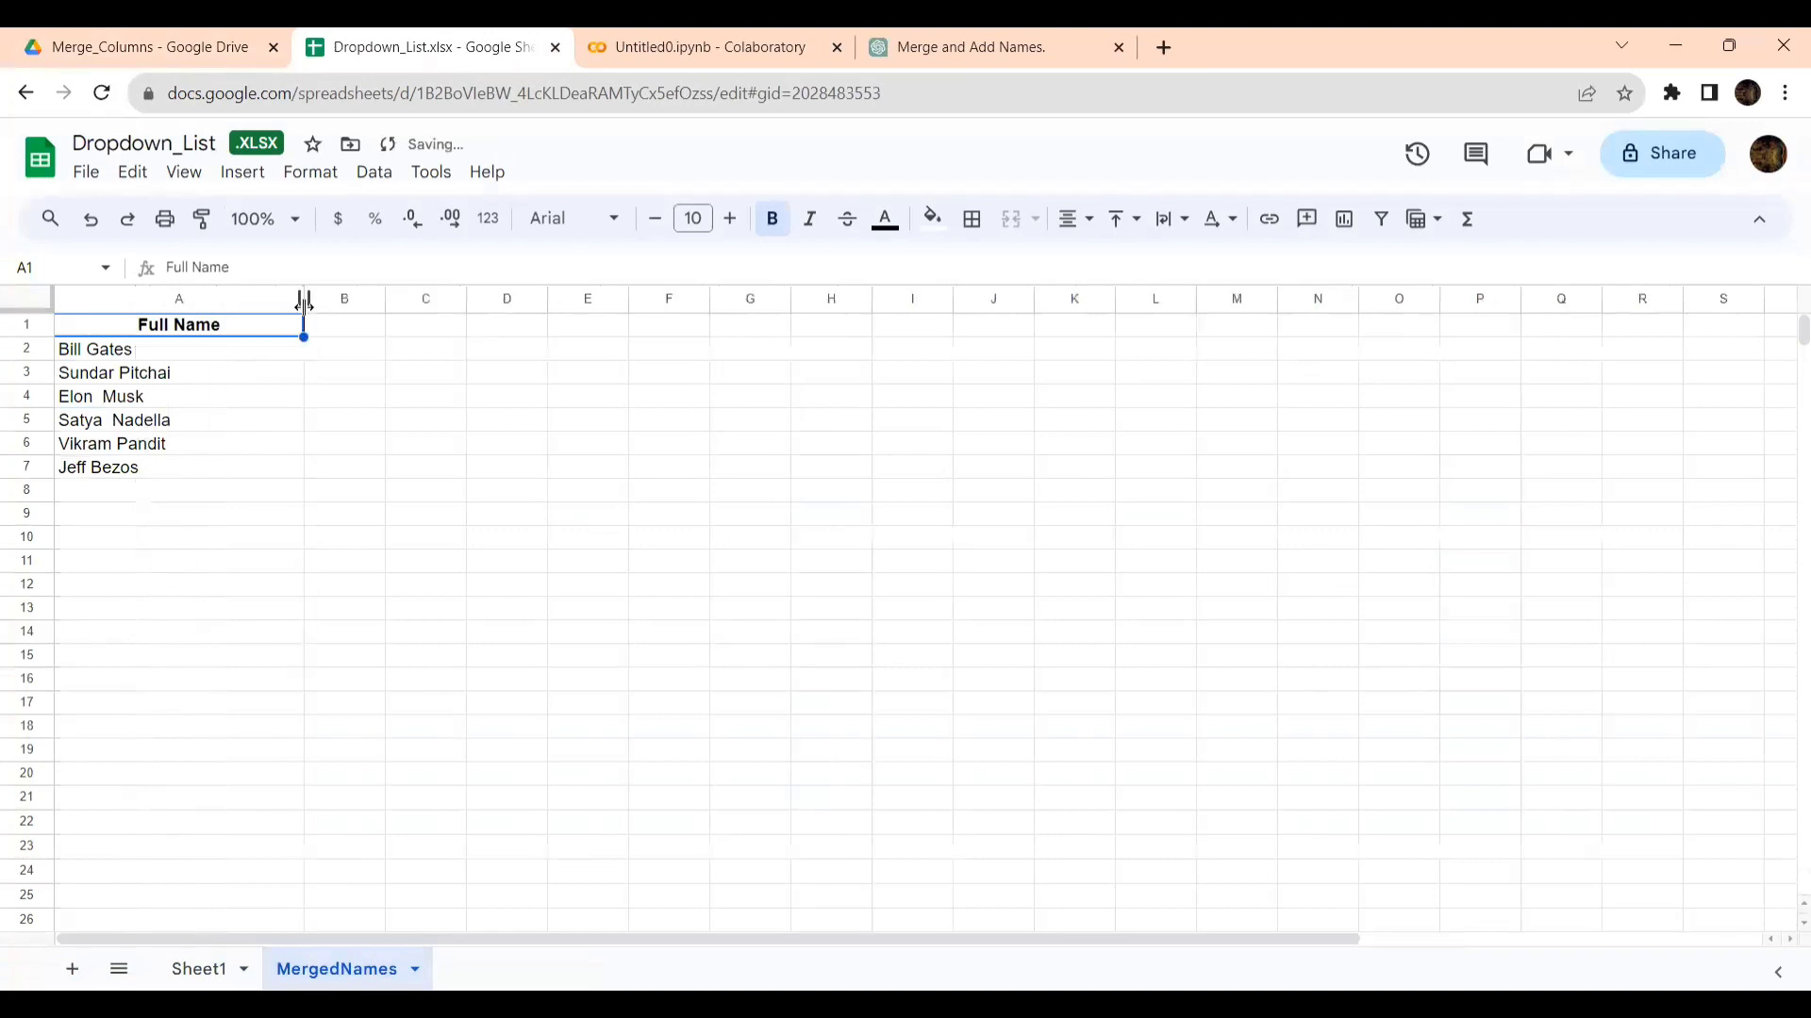
- Compare the First Name and Last Name columns in Sheet1 with the Full Name column in MergedNames
{"action": "left_click", "coordinate": [206, 975]}
{"action": "left_click", "coordinate": [350, 979]}
{"action": "left_click", "coordinate": [203, 972]}
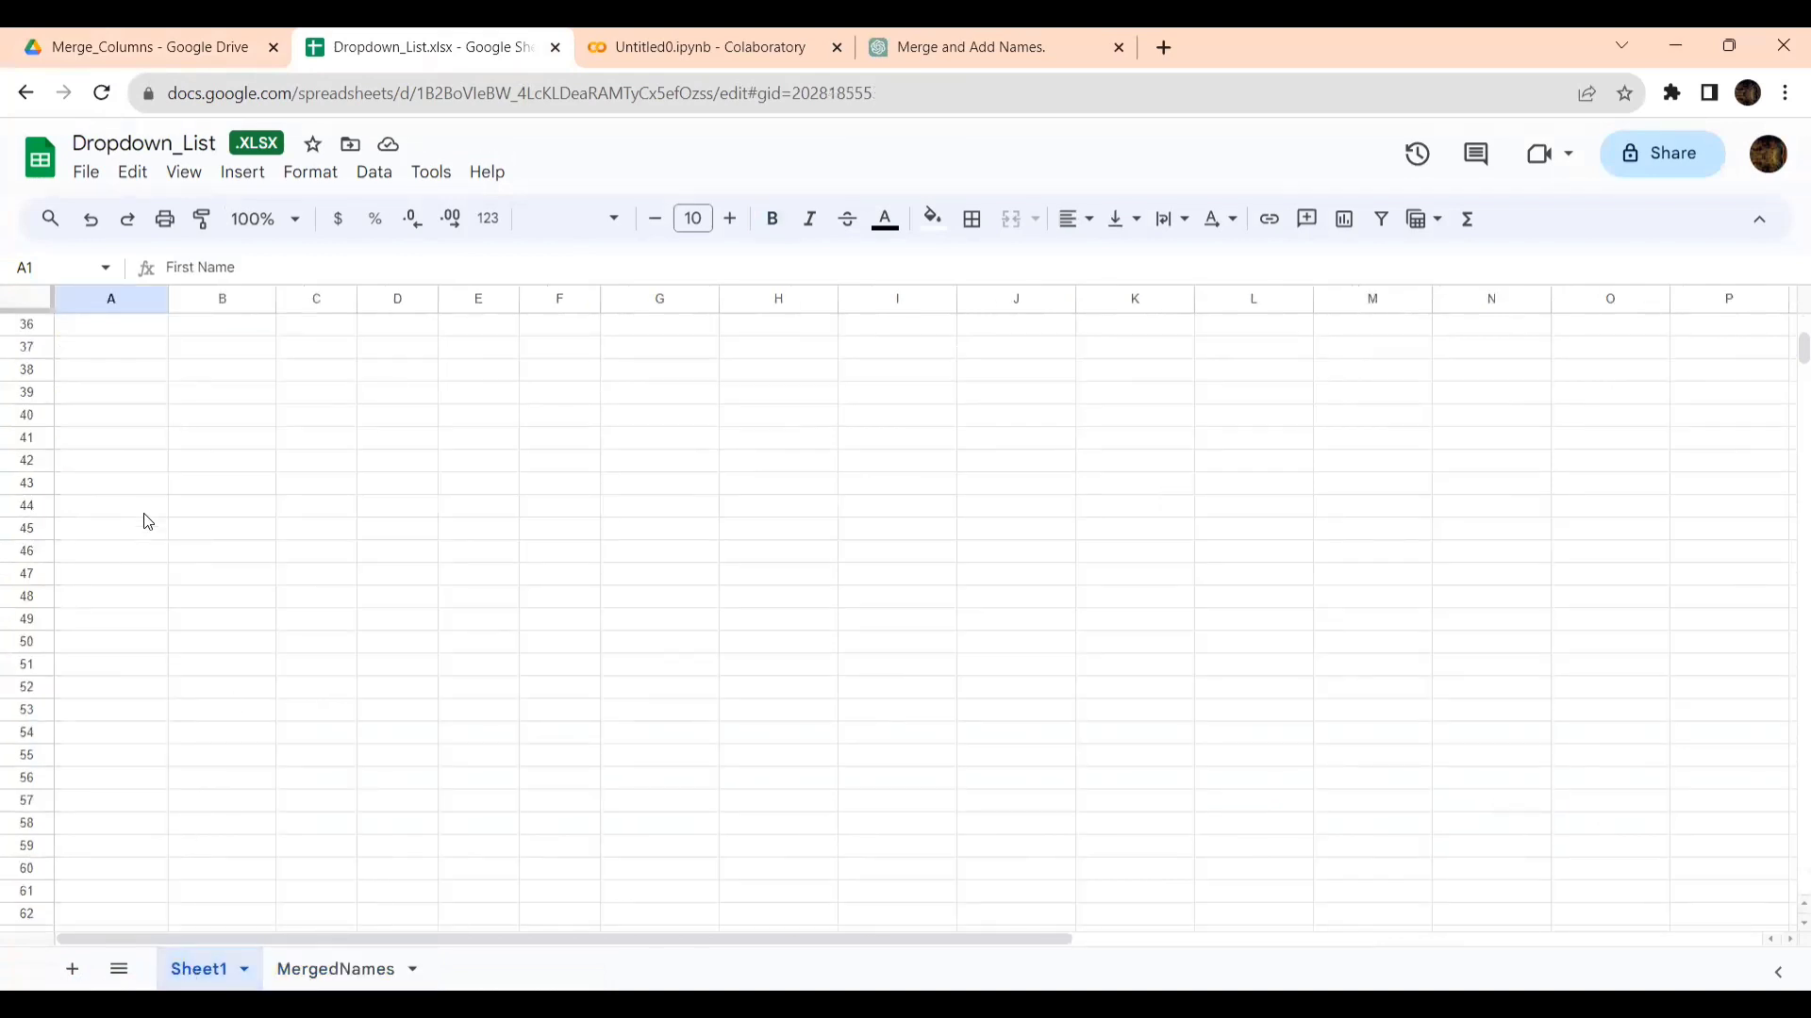
{"action": "scroll", "coordinate": [148, 522], "scroll_direction": "up", "scroll_amount": 10}
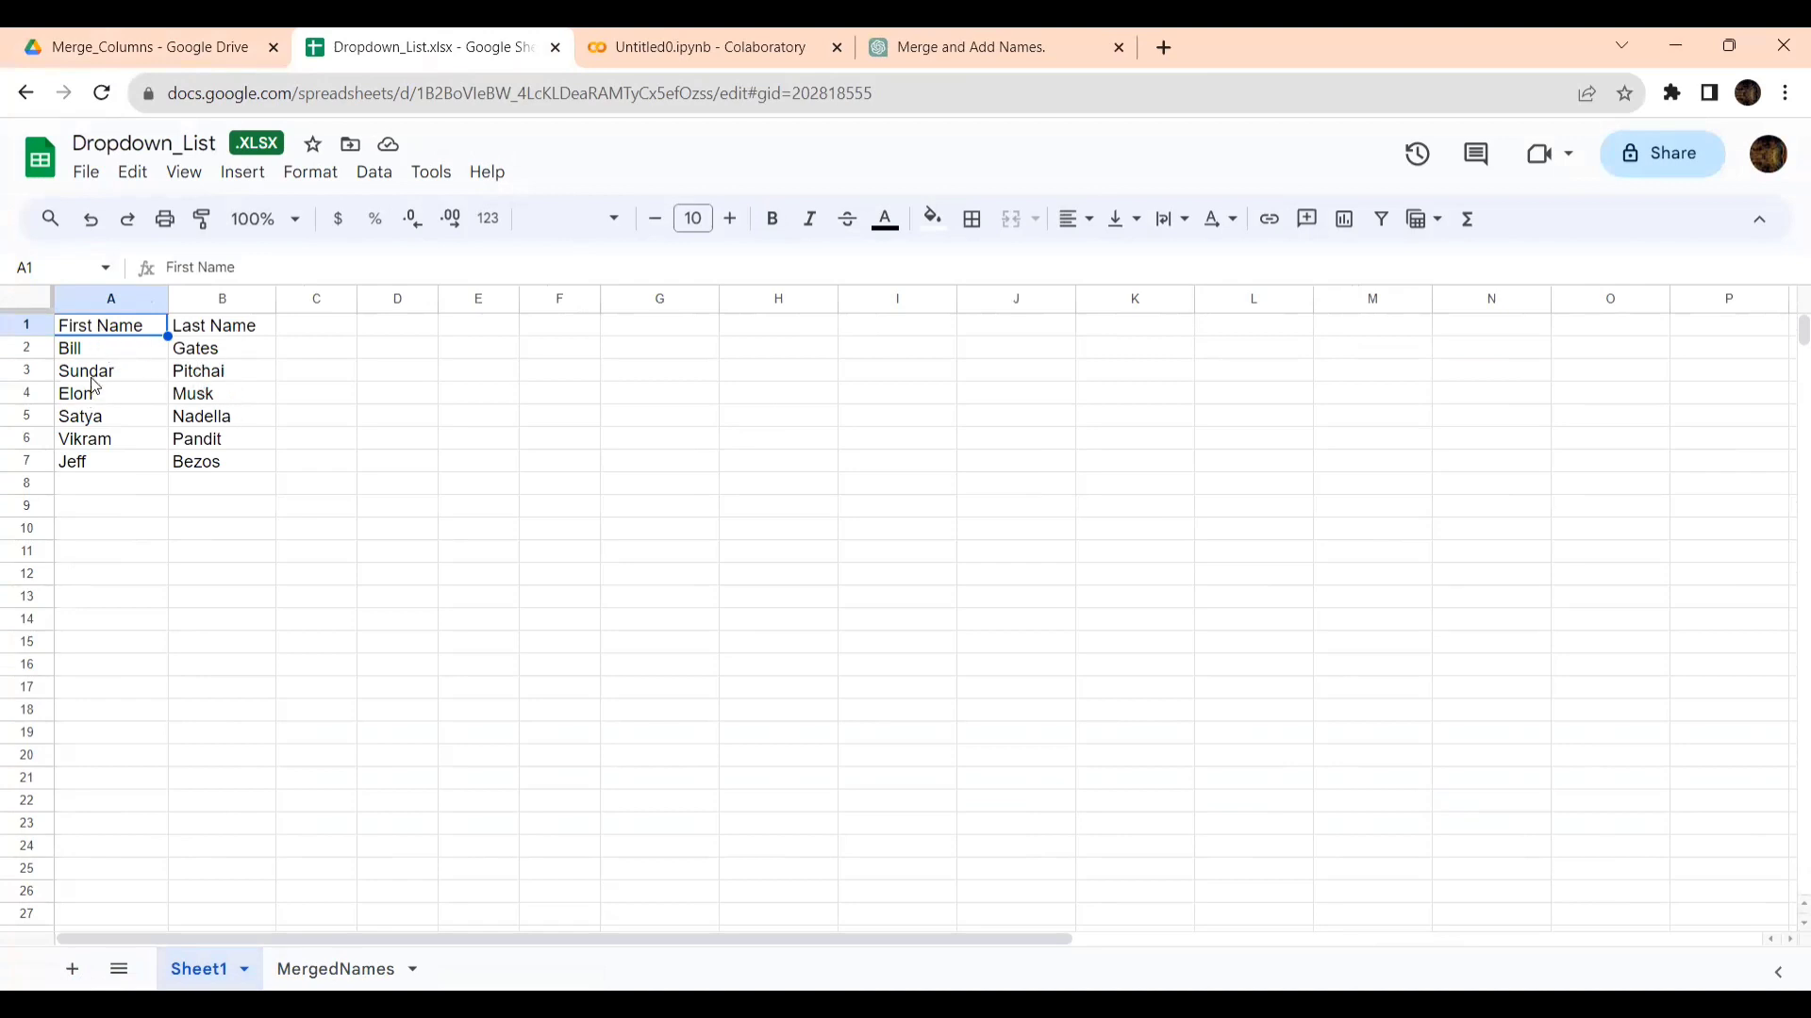
{"action": "left_click", "coordinate": [358, 979]}
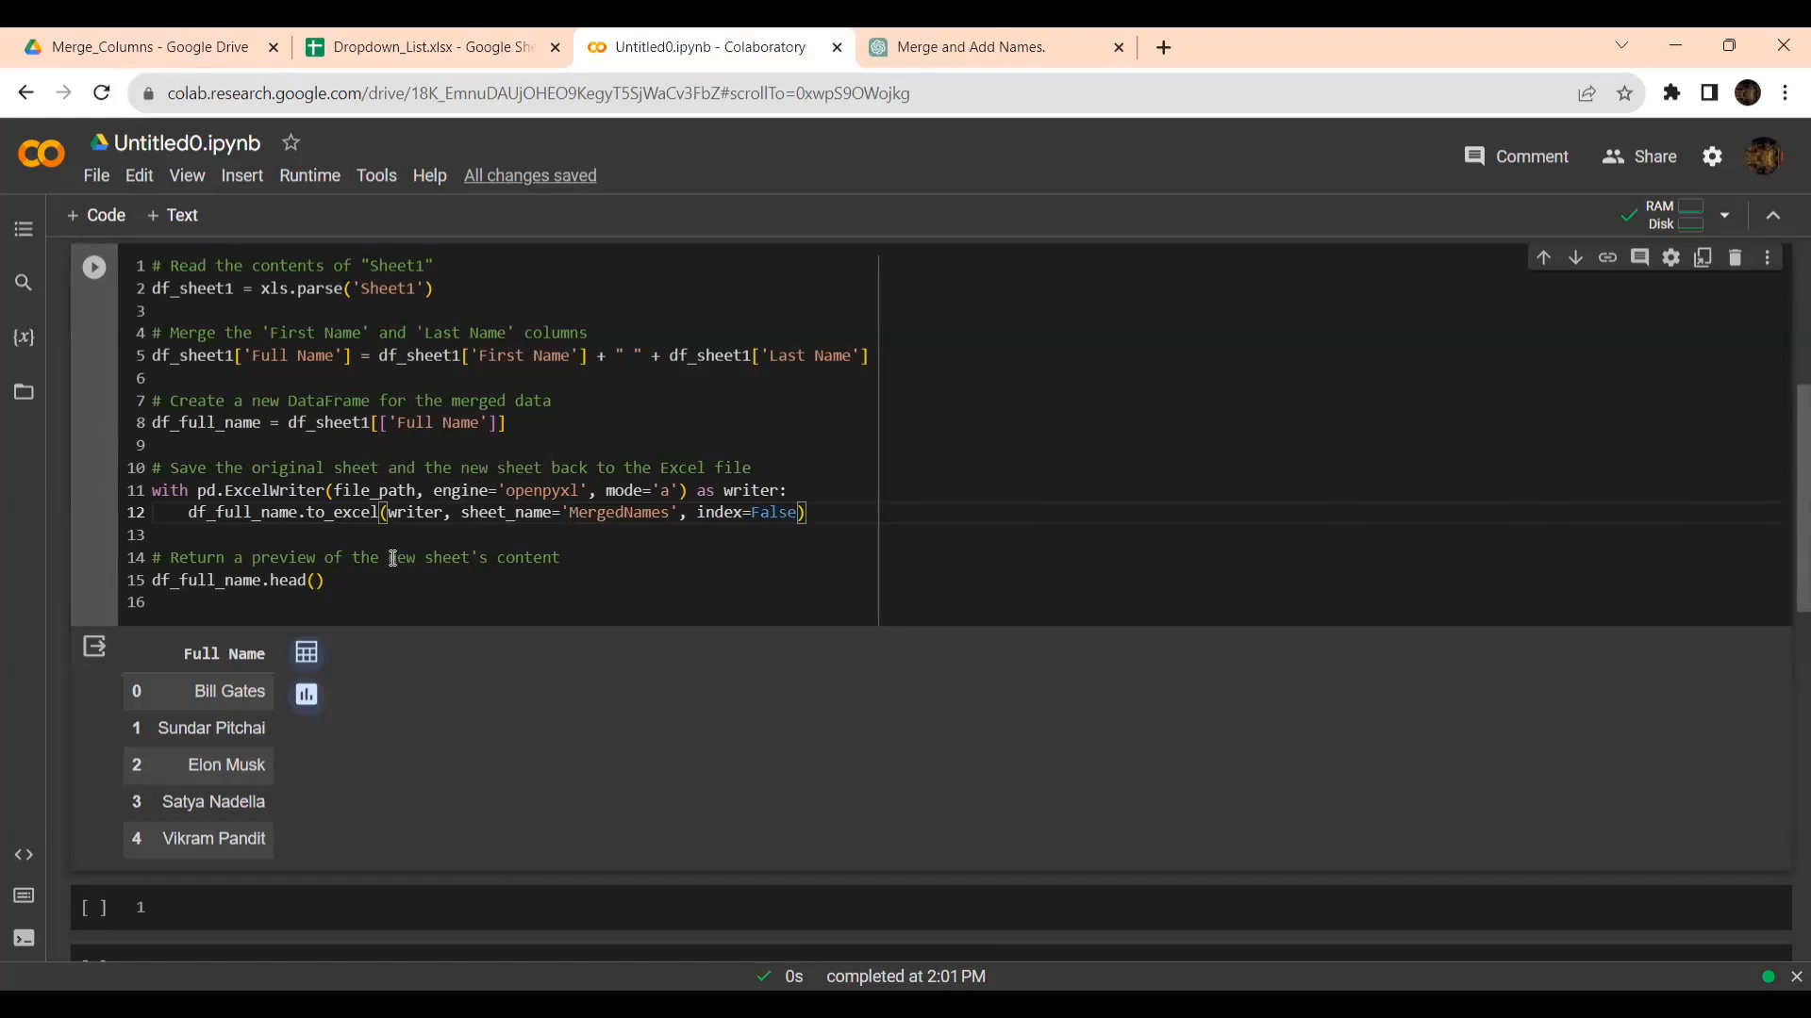
- Close the Dropdown_List spreadsheet and review the end of ChatGPT's response with the merged names preview and the download link
{"action": "left_click", "coordinate": [555, 47]}
{"action": "left_click", "coordinate": [658, 52]}
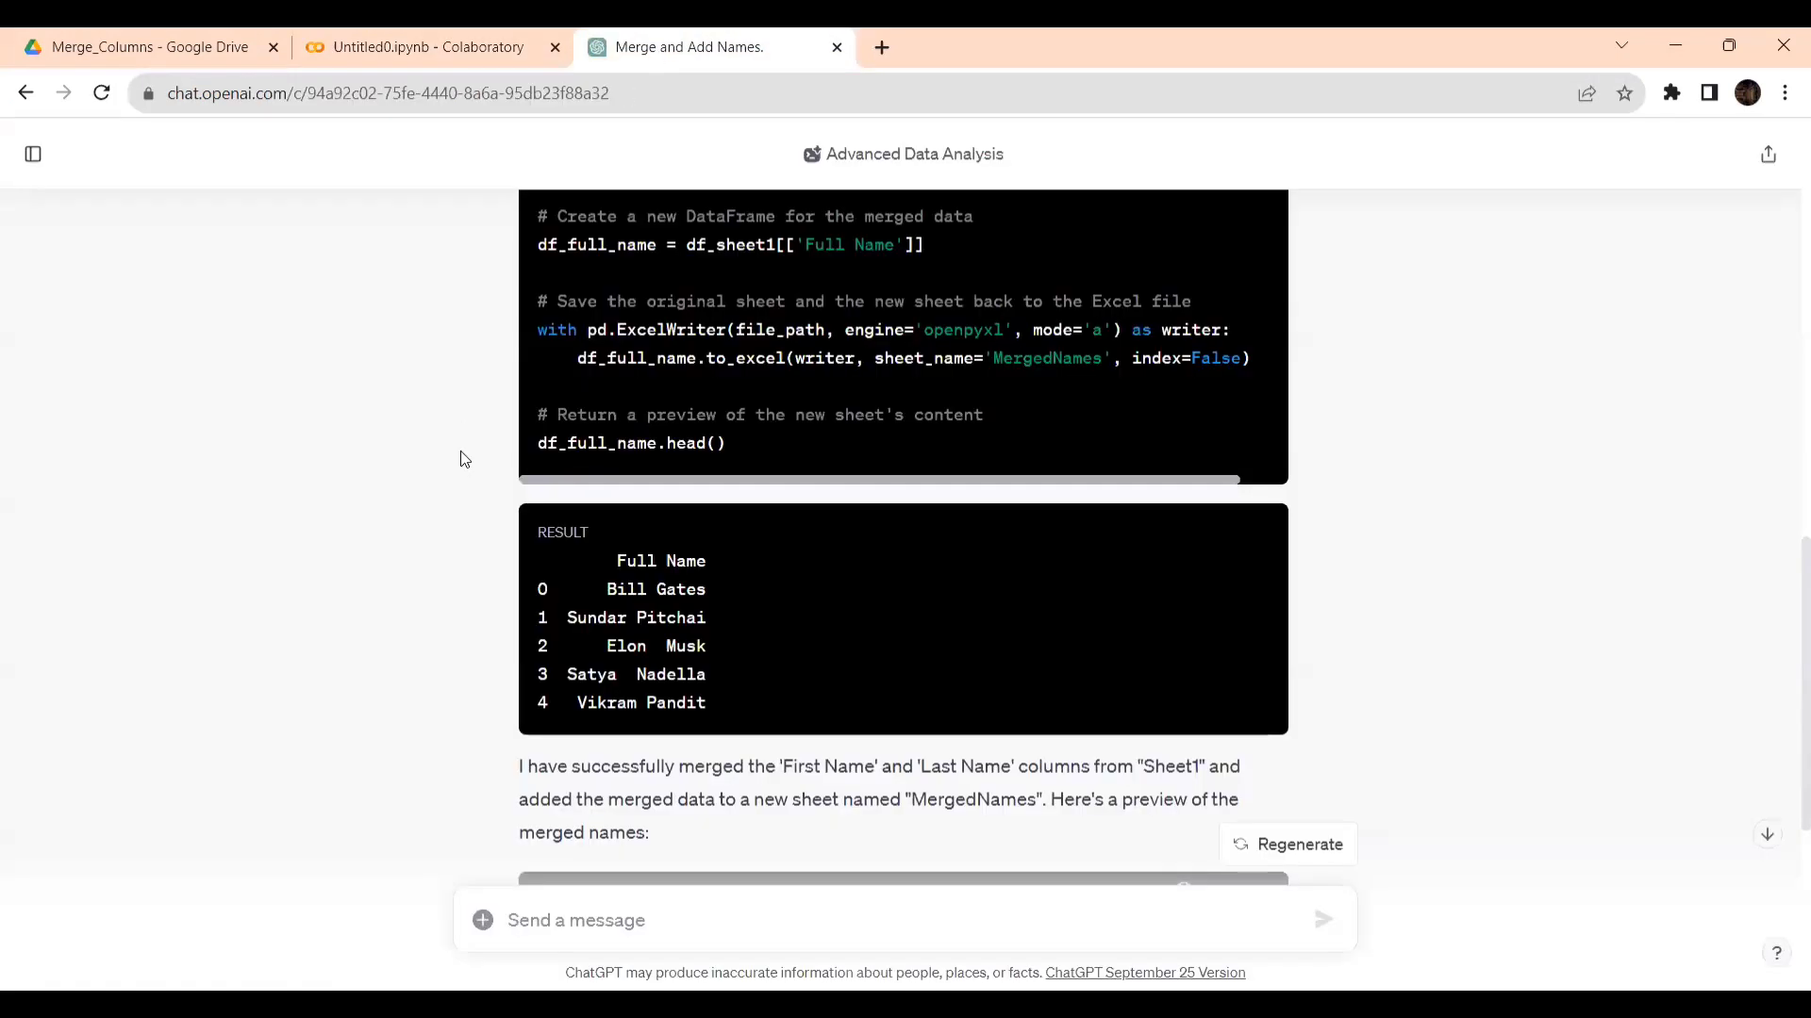
{"action": "scroll", "coordinate": [507, 714], "scroll_direction": "down", "scroll_amount": 5}
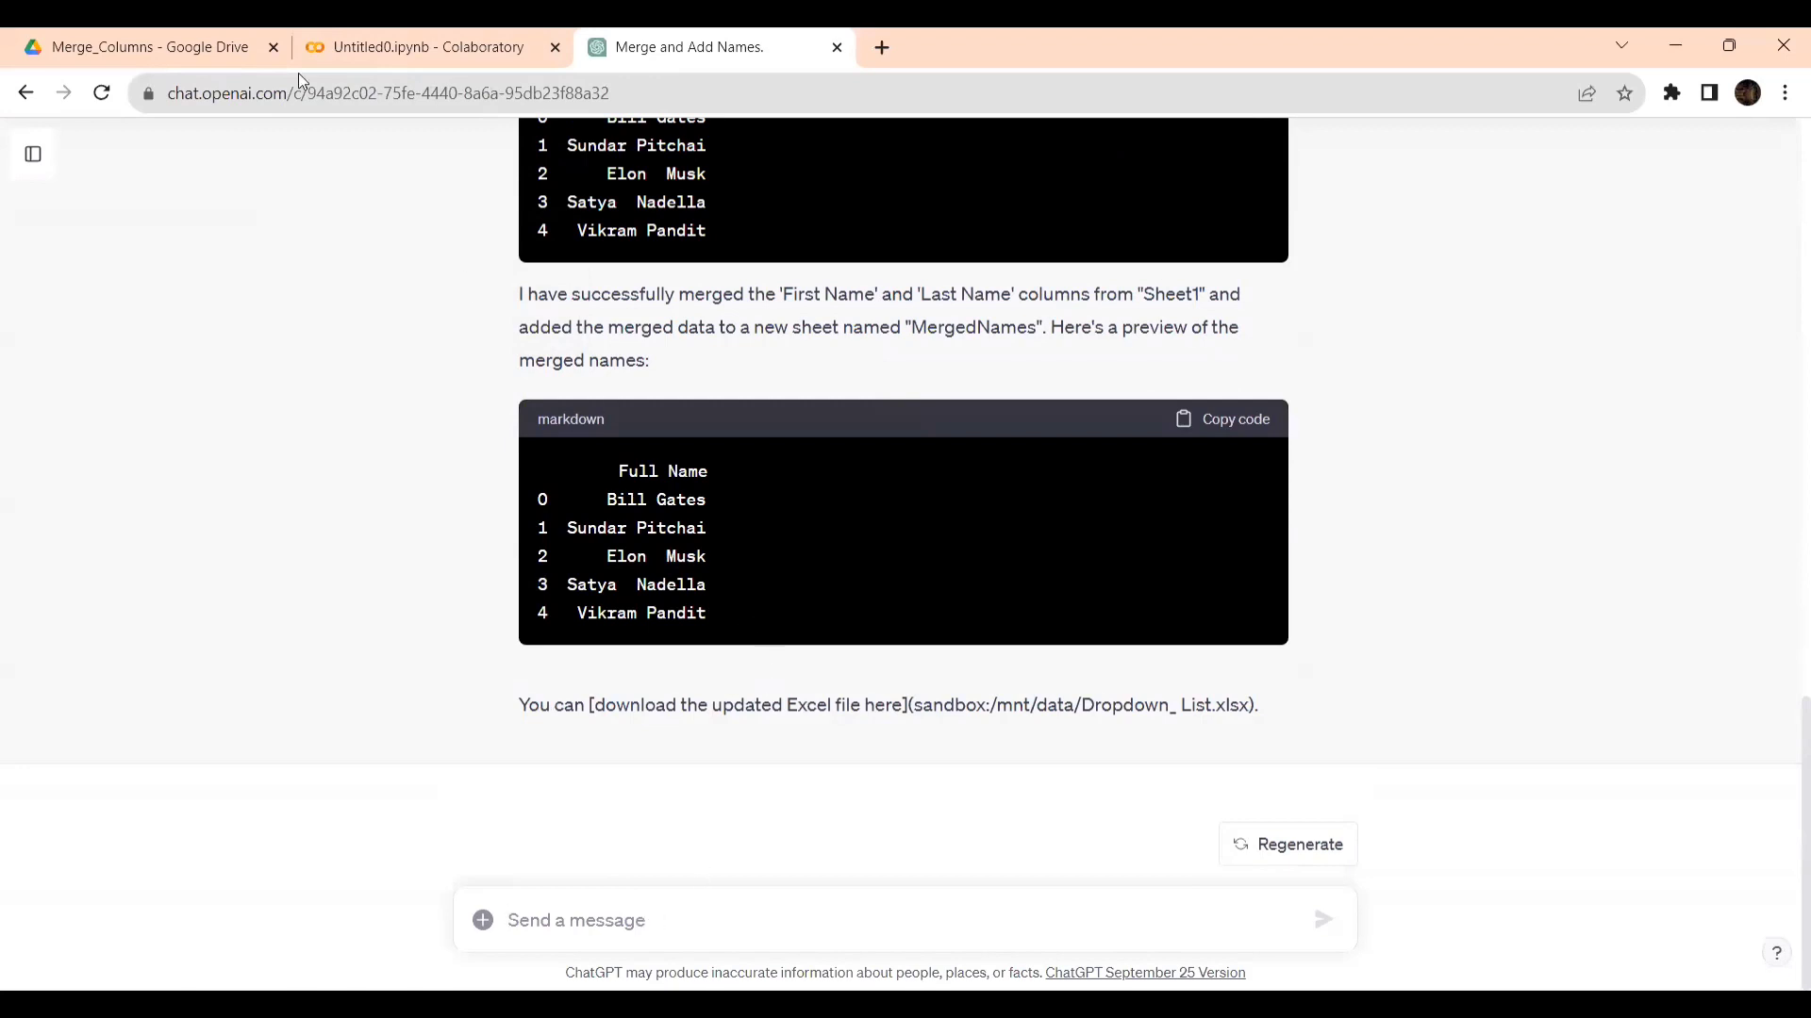
- Reopen Dropdown_List.xlsx from Google Drive and check the source columns in Sheet1 against the MergedNames sheet
{"action": "left_click", "coordinate": [204, 46]}
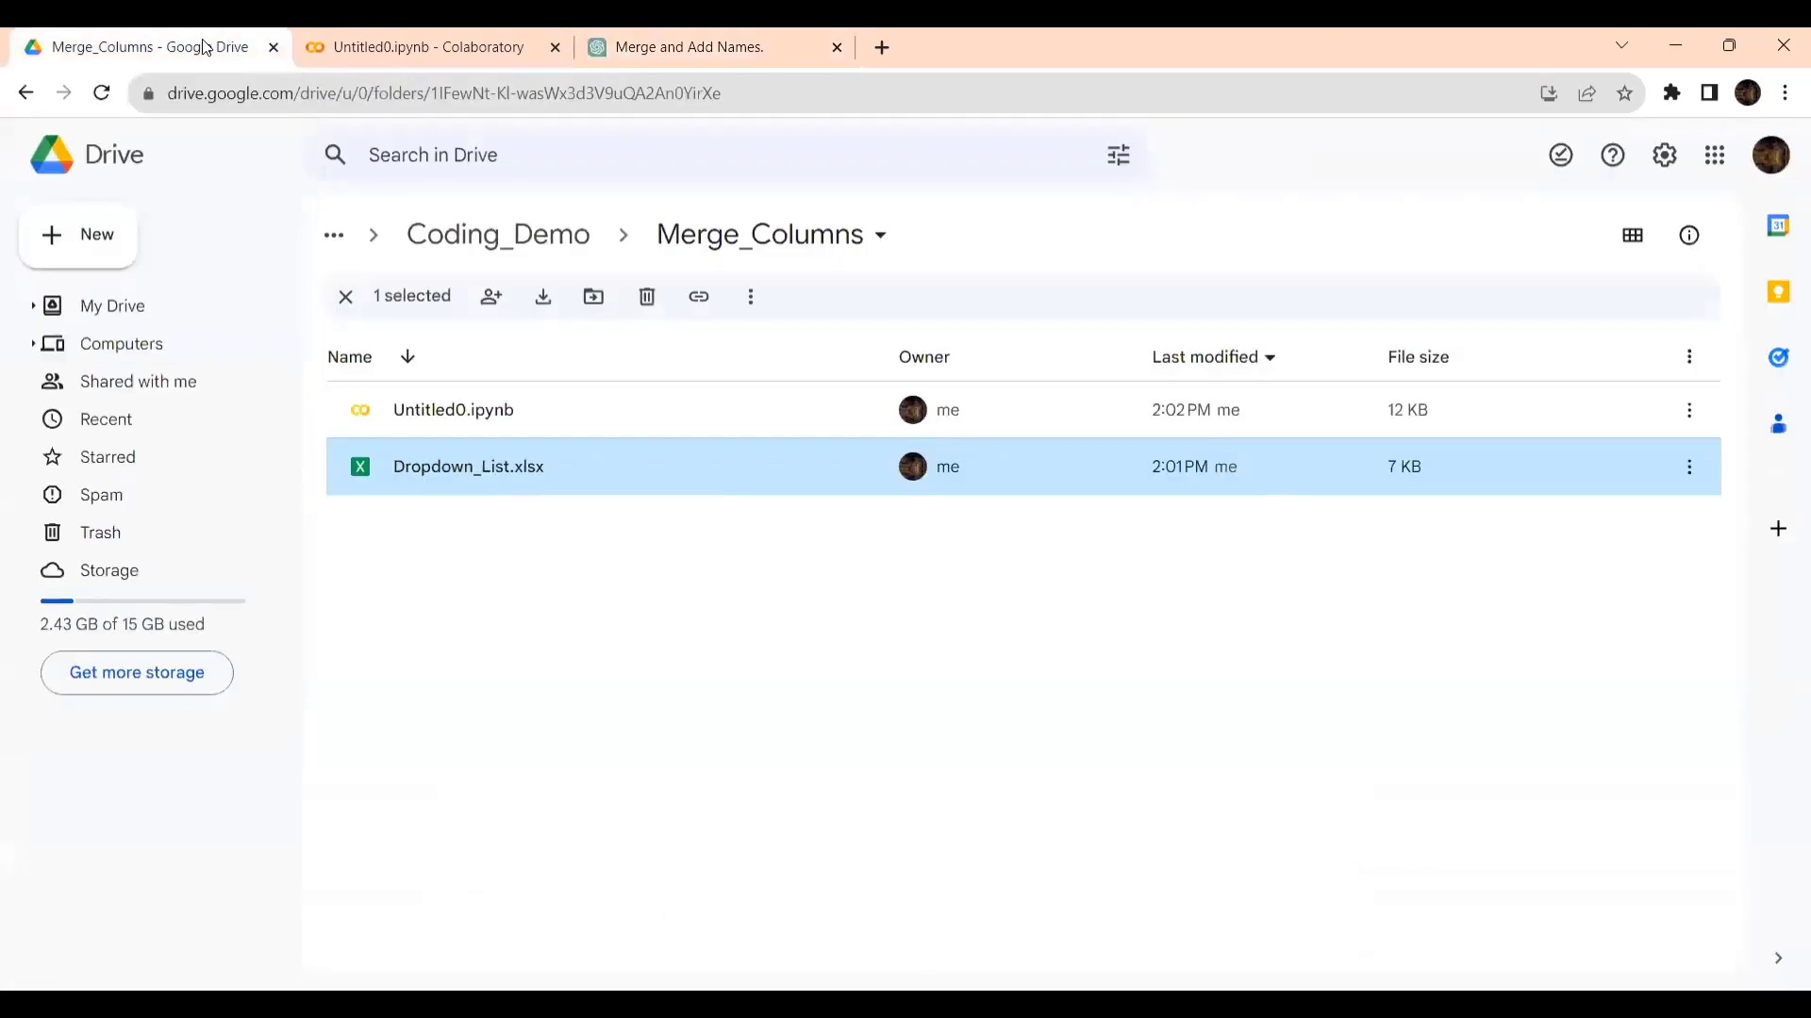
{"action": "double_click", "coordinate": [424, 462]}
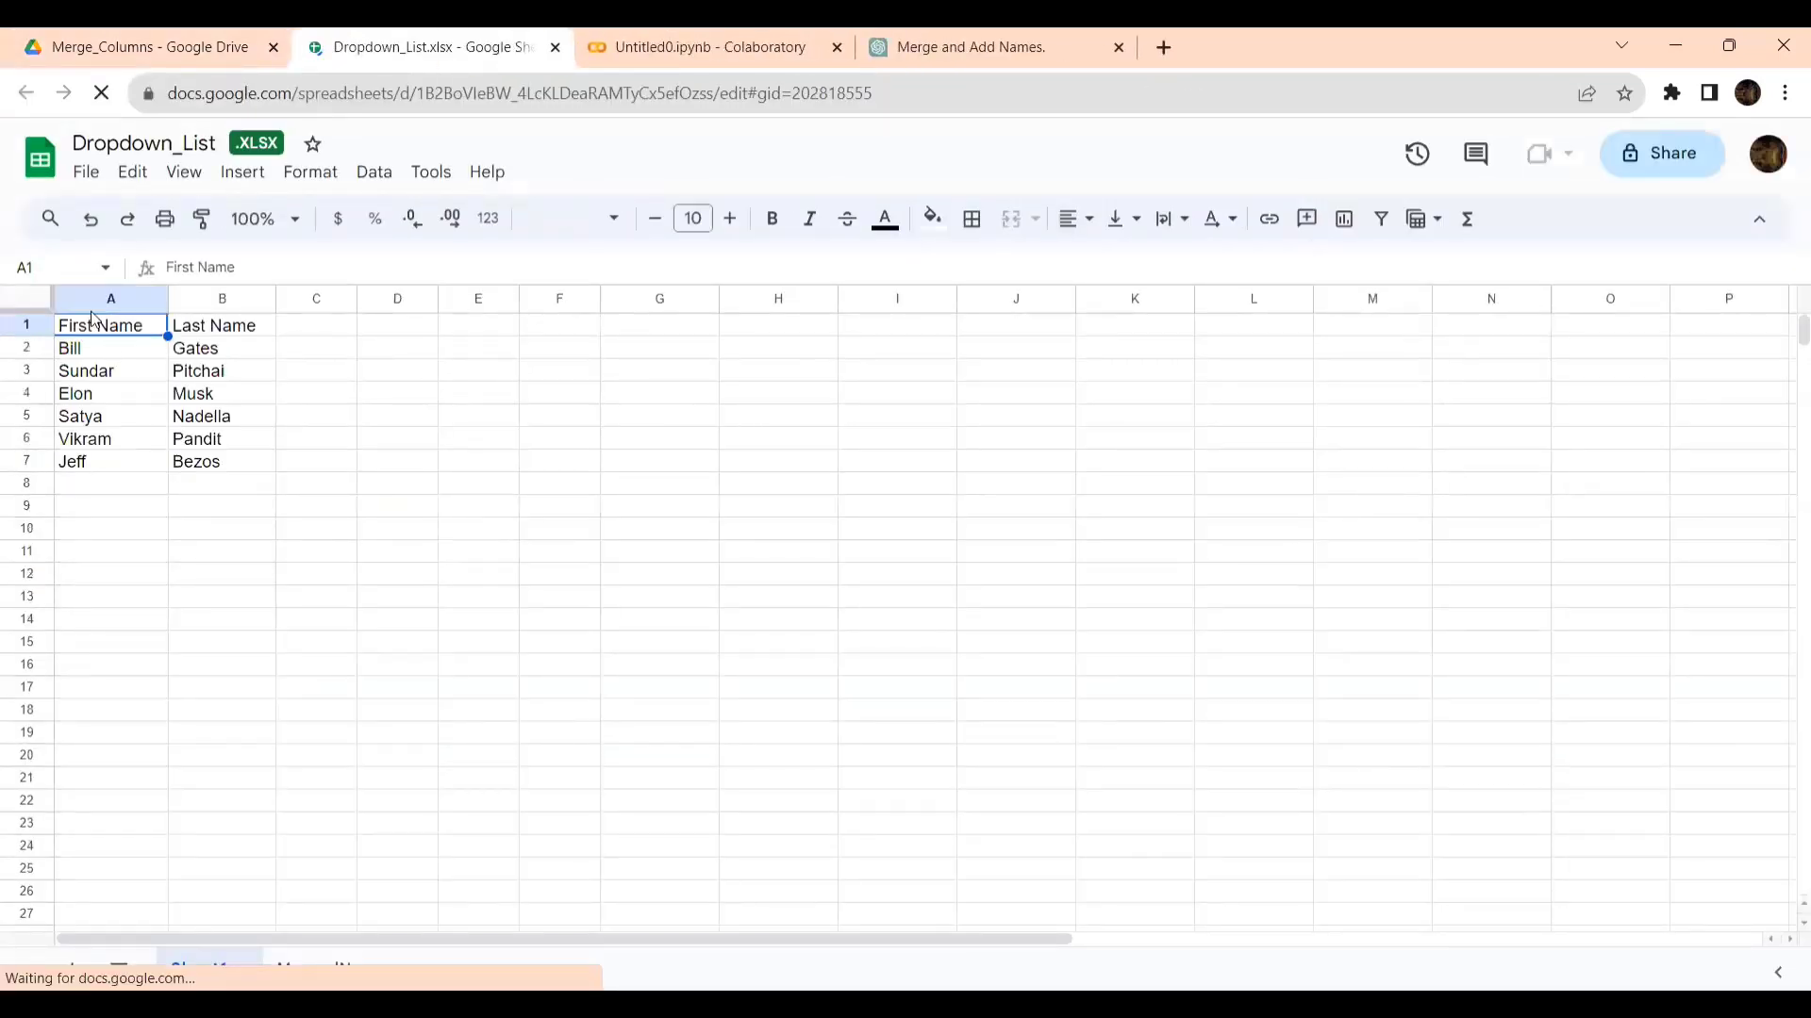
{"action": "left_click", "coordinate": [210, 329]}
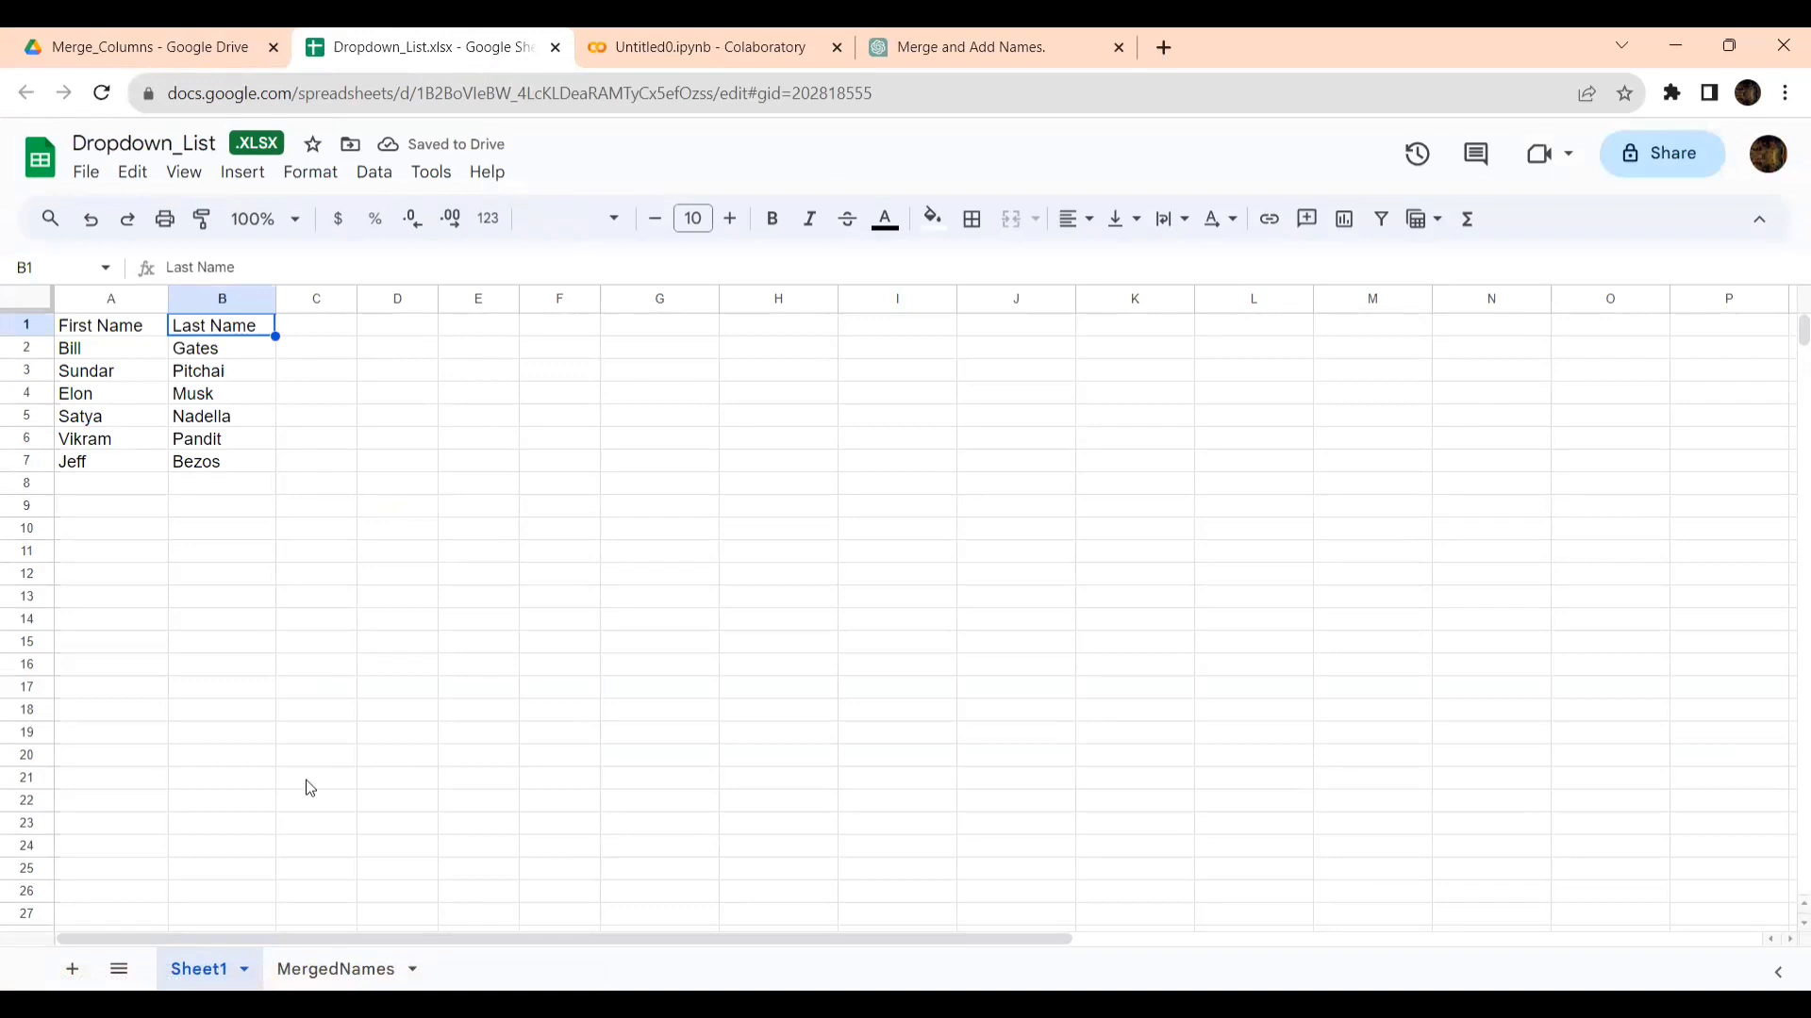
{"action": "left_click", "coordinate": [325, 969]}
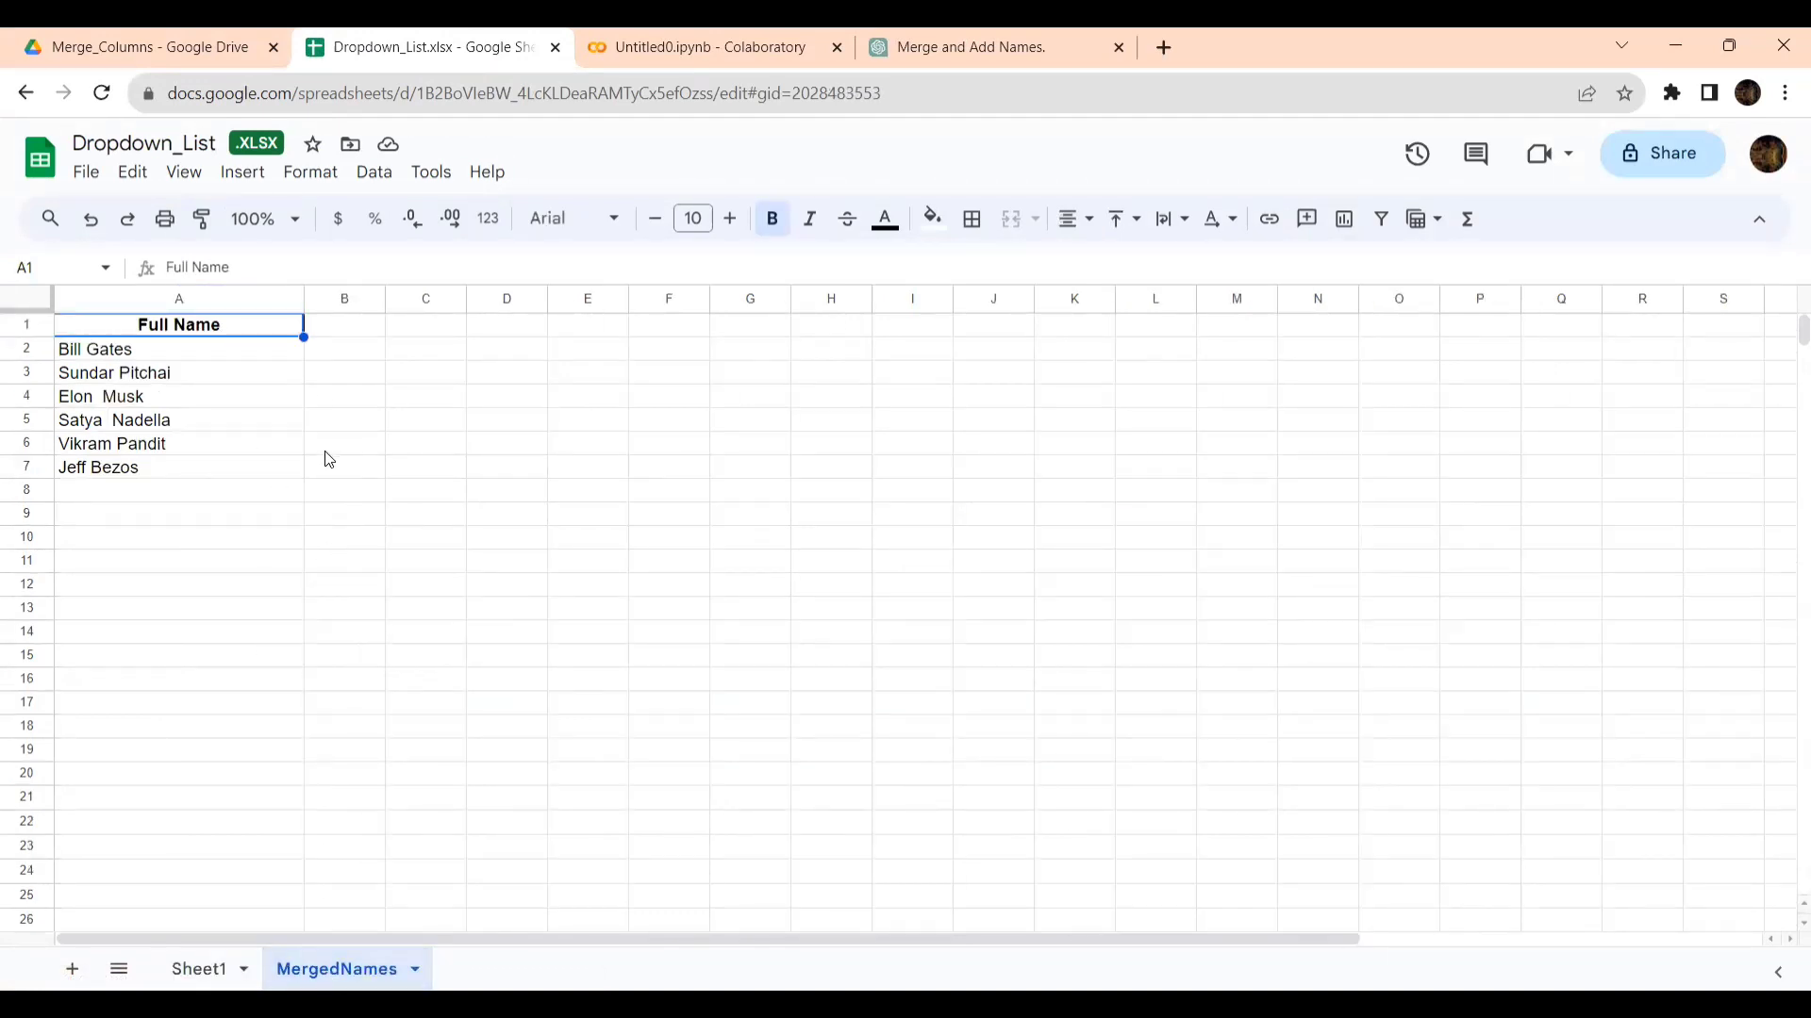
- Return to the Colab notebook and examine the sheet_name argument and the df_full_name DataFrame in the to_excel line
{"action": "left_click", "coordinate": [669, 42]}
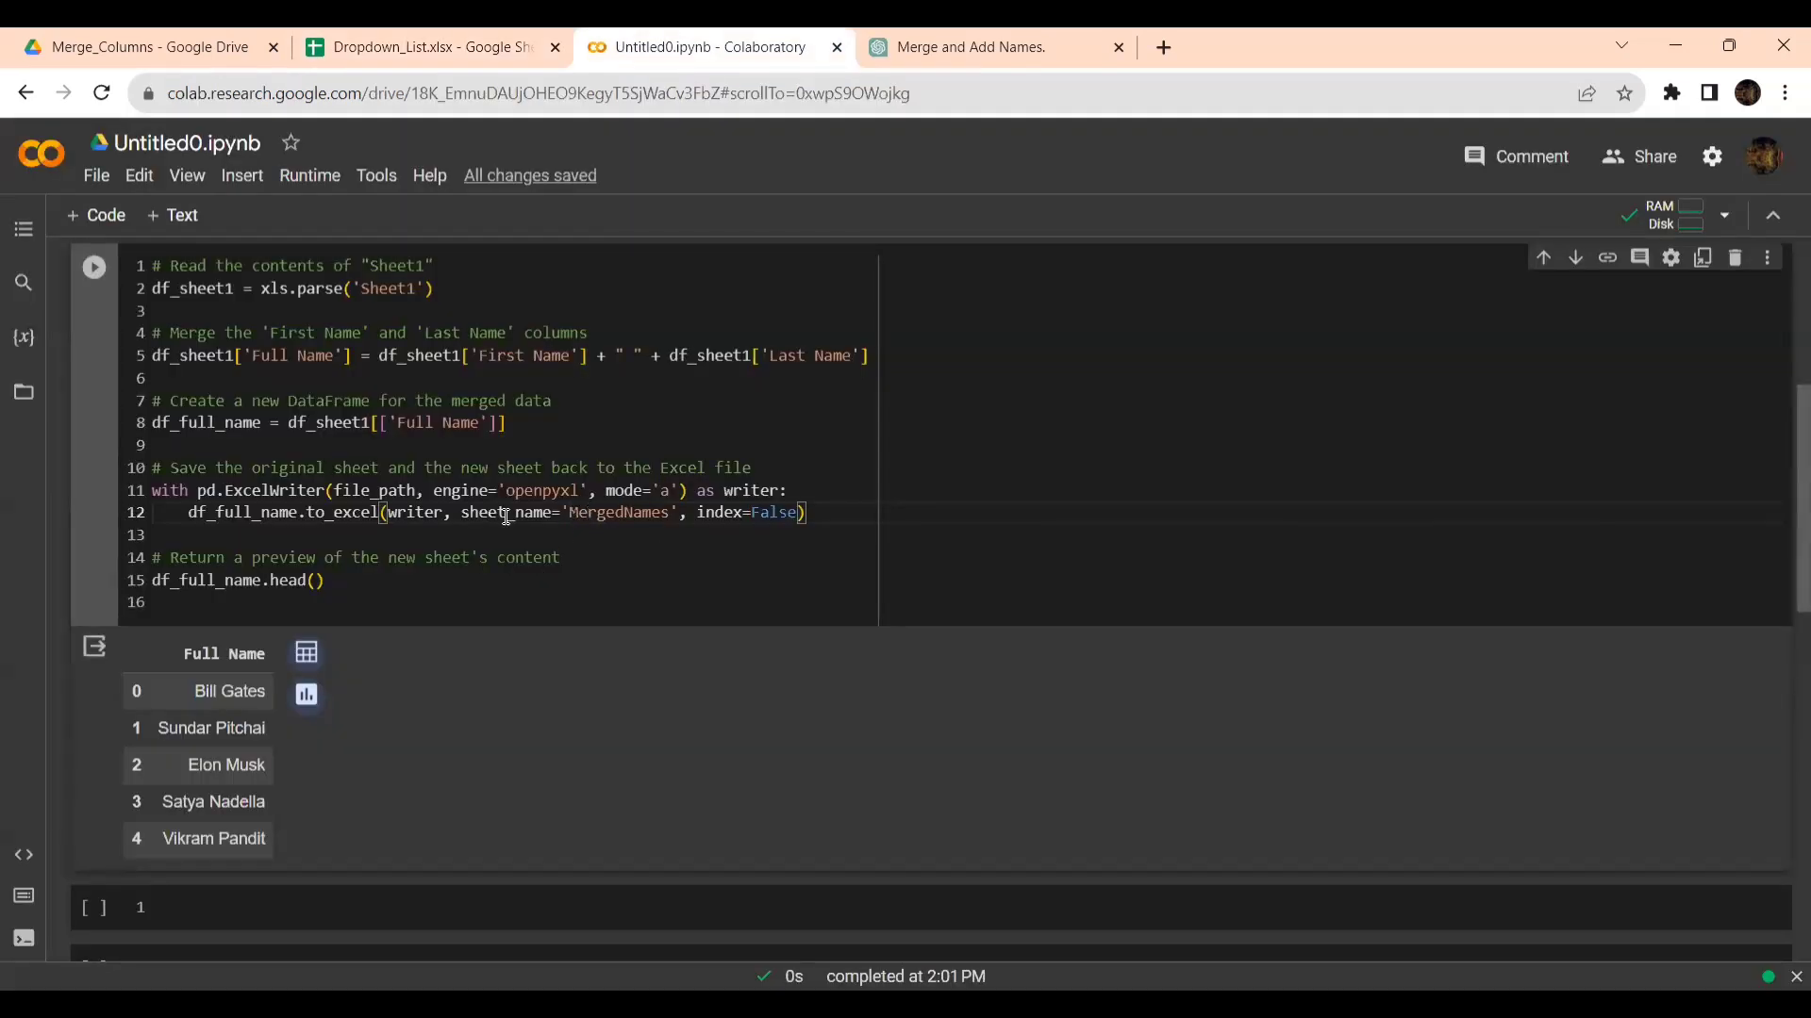
{"action": "left_click_drag", "start_coordinate": [462, 512], "coordinate": [551, 515]}
{"action": "mouse_move", "coordinate": [273, 507]}
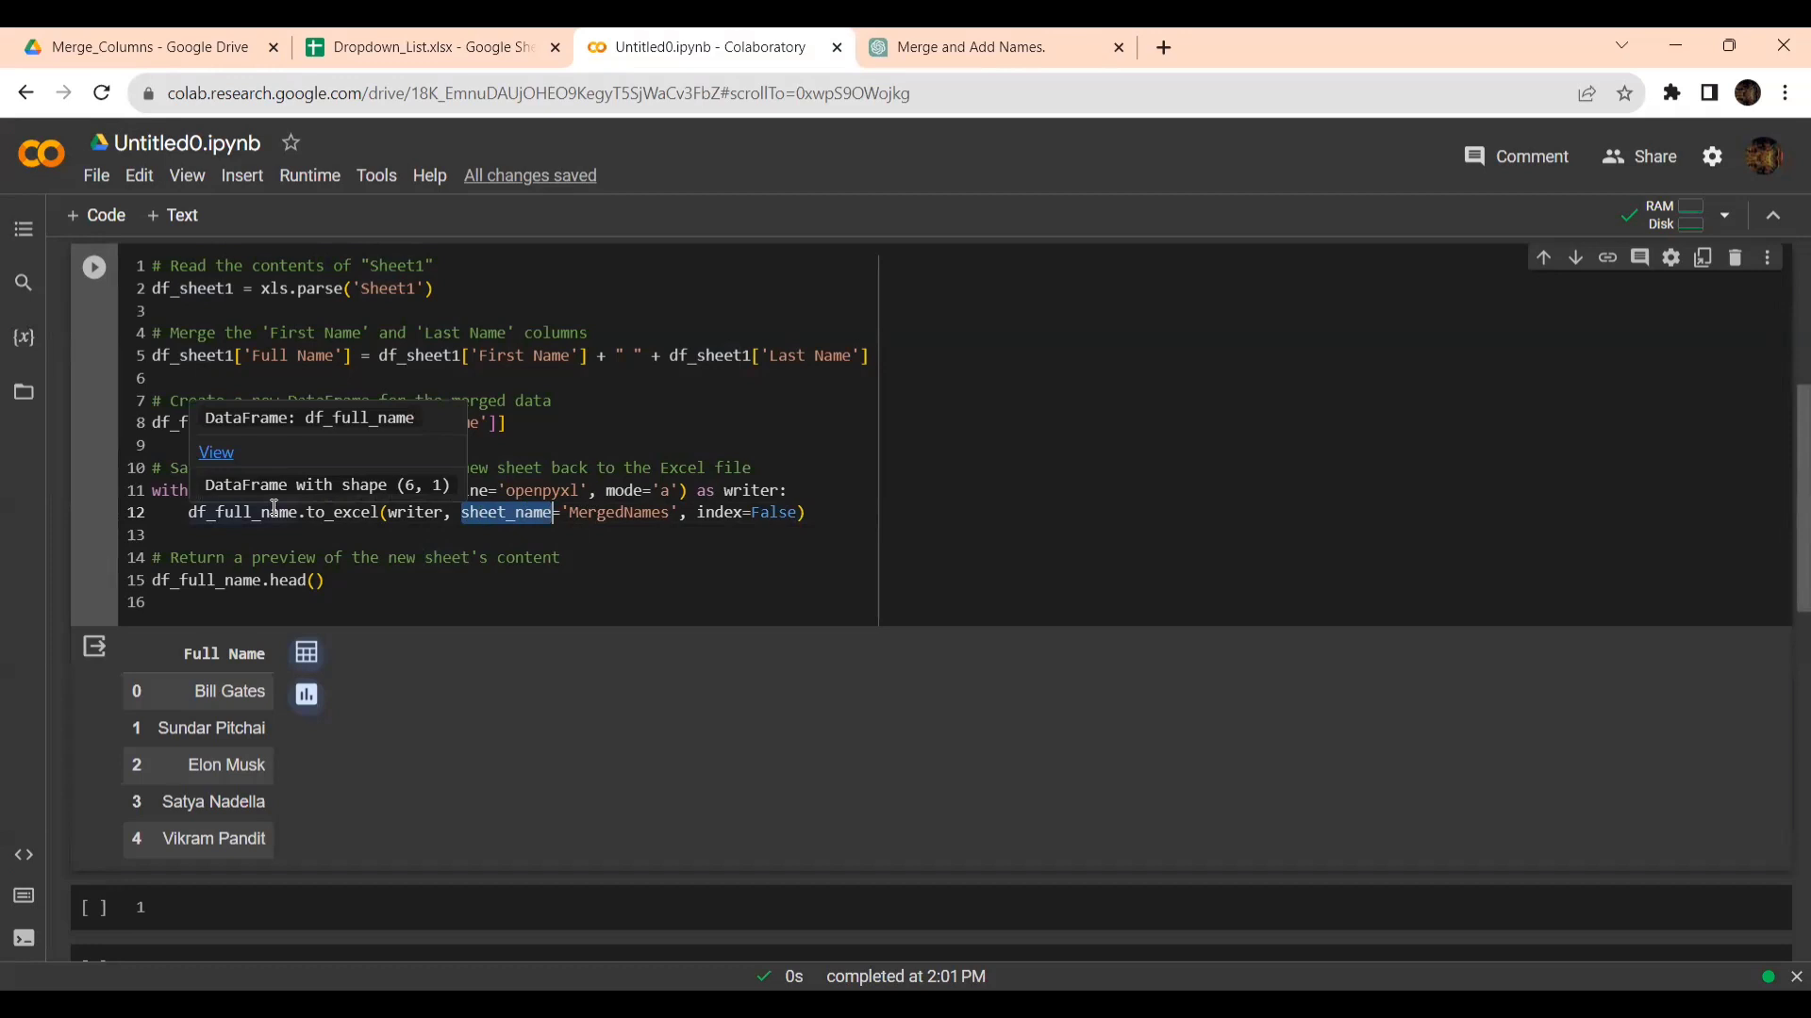